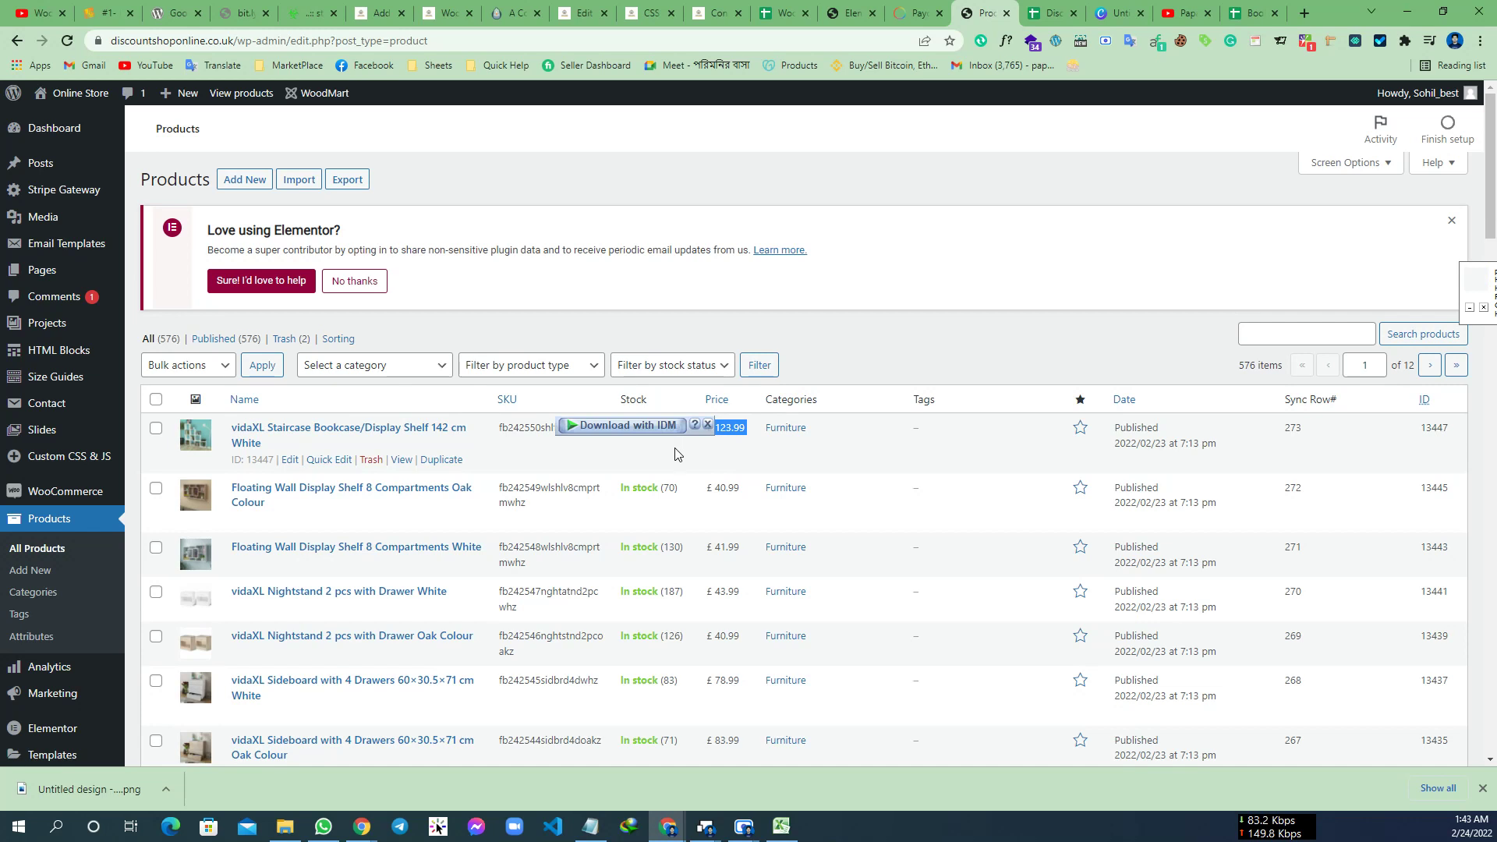
- Review the product rows in the Discount Online Shop sheet and the staircase bookcase's SKU, stock and price in the WooCommerce product list
drag(677, 433, 514, 421)
click(562, 442)
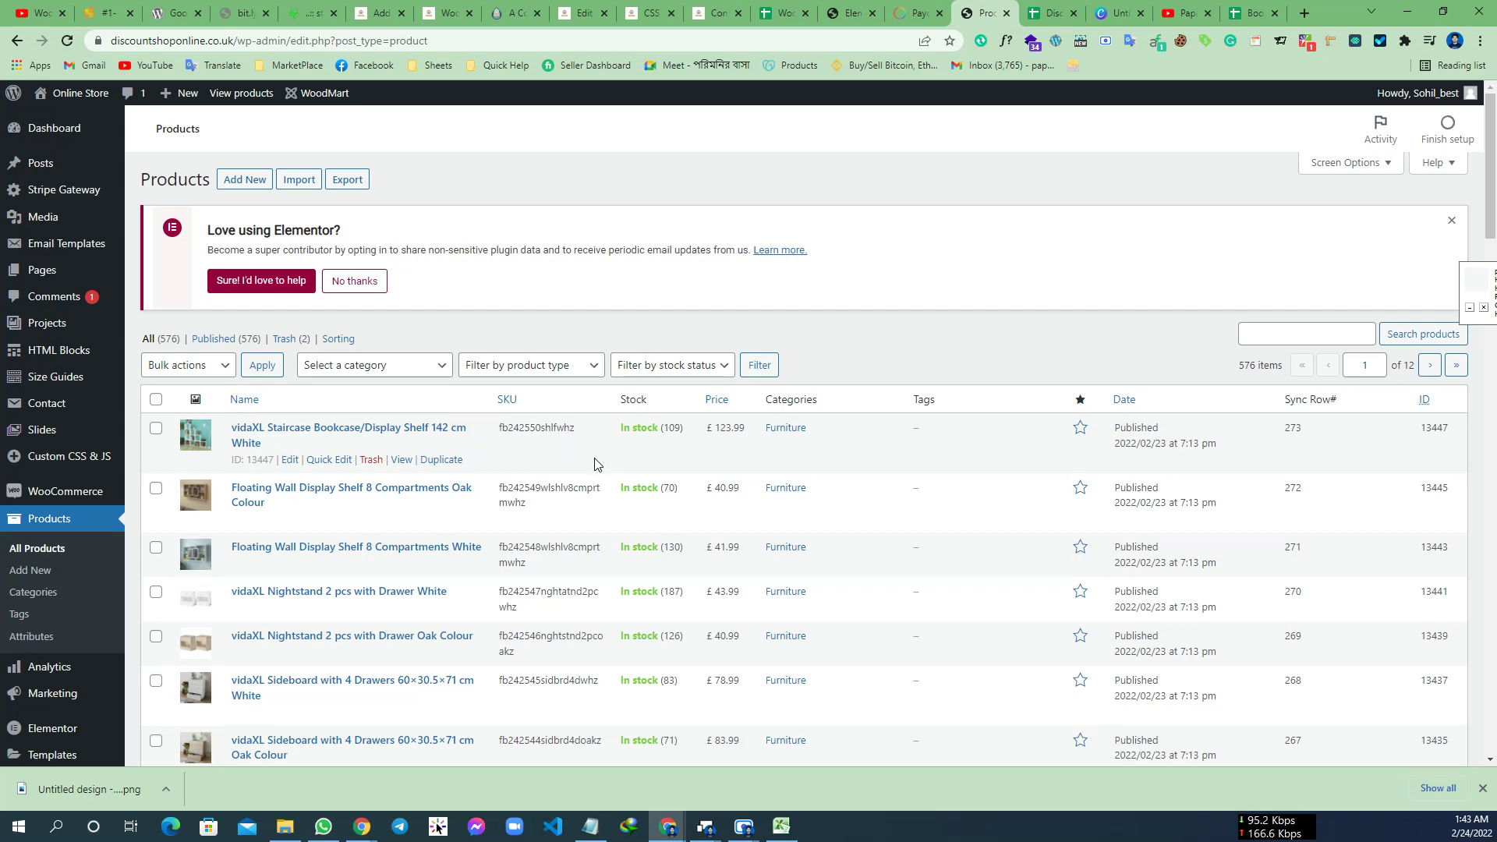
click(1053, 13)
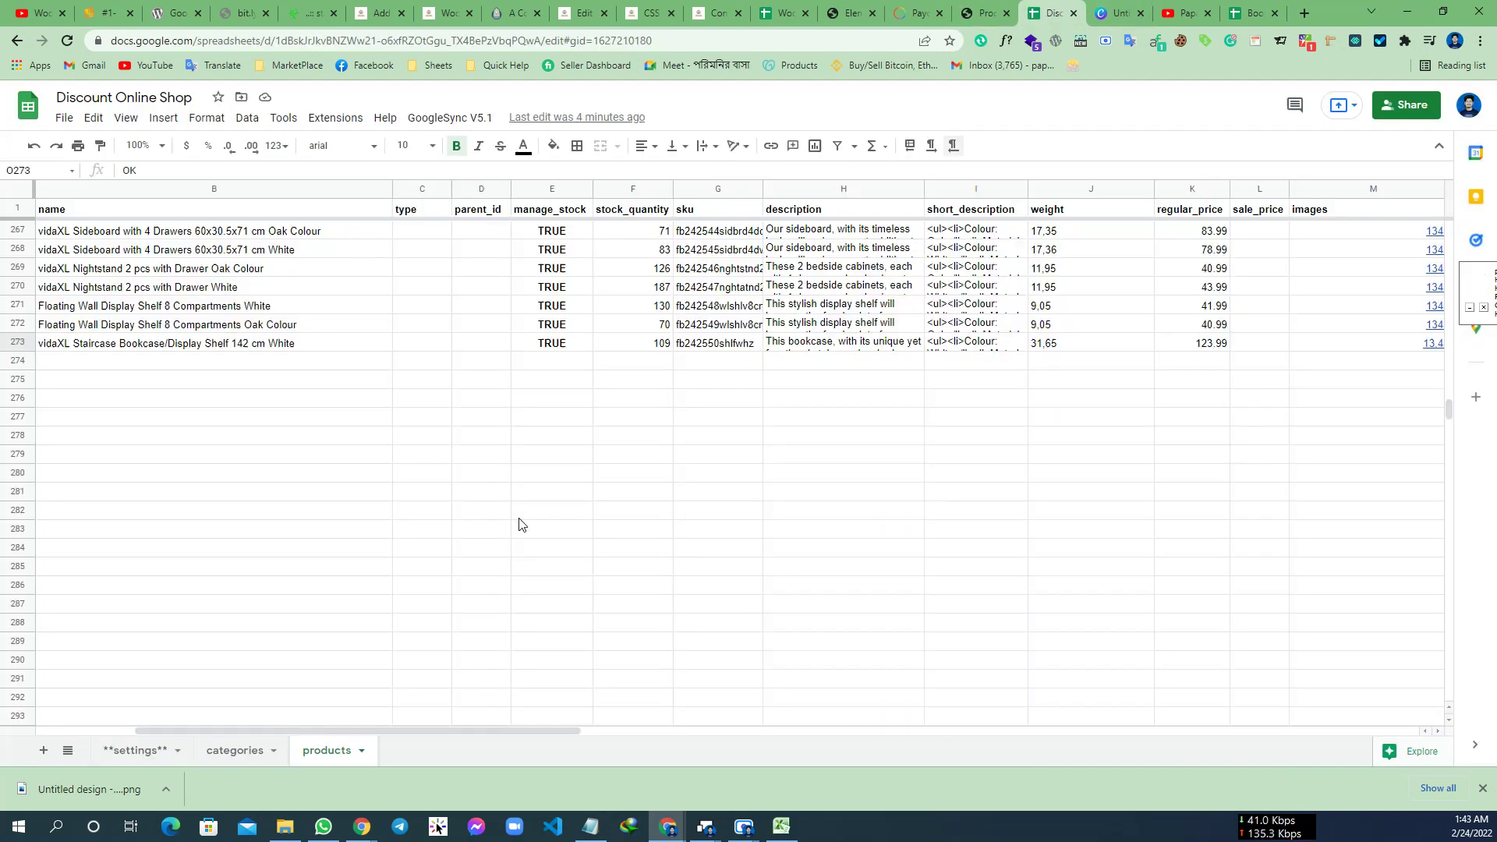
scroll(525, 495, up, 20)
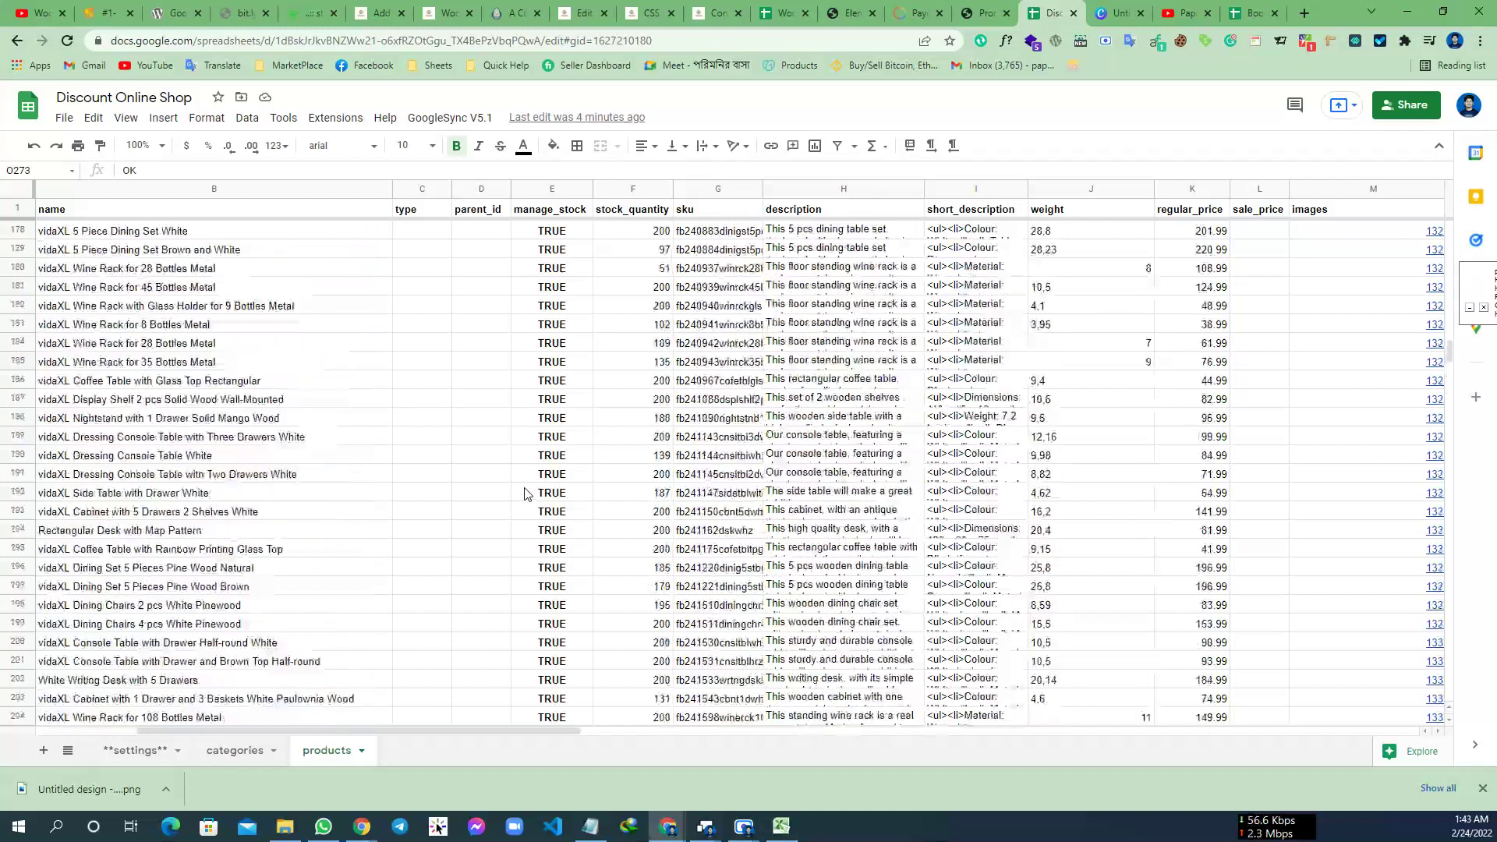
scroll(525, 493, down, 15)
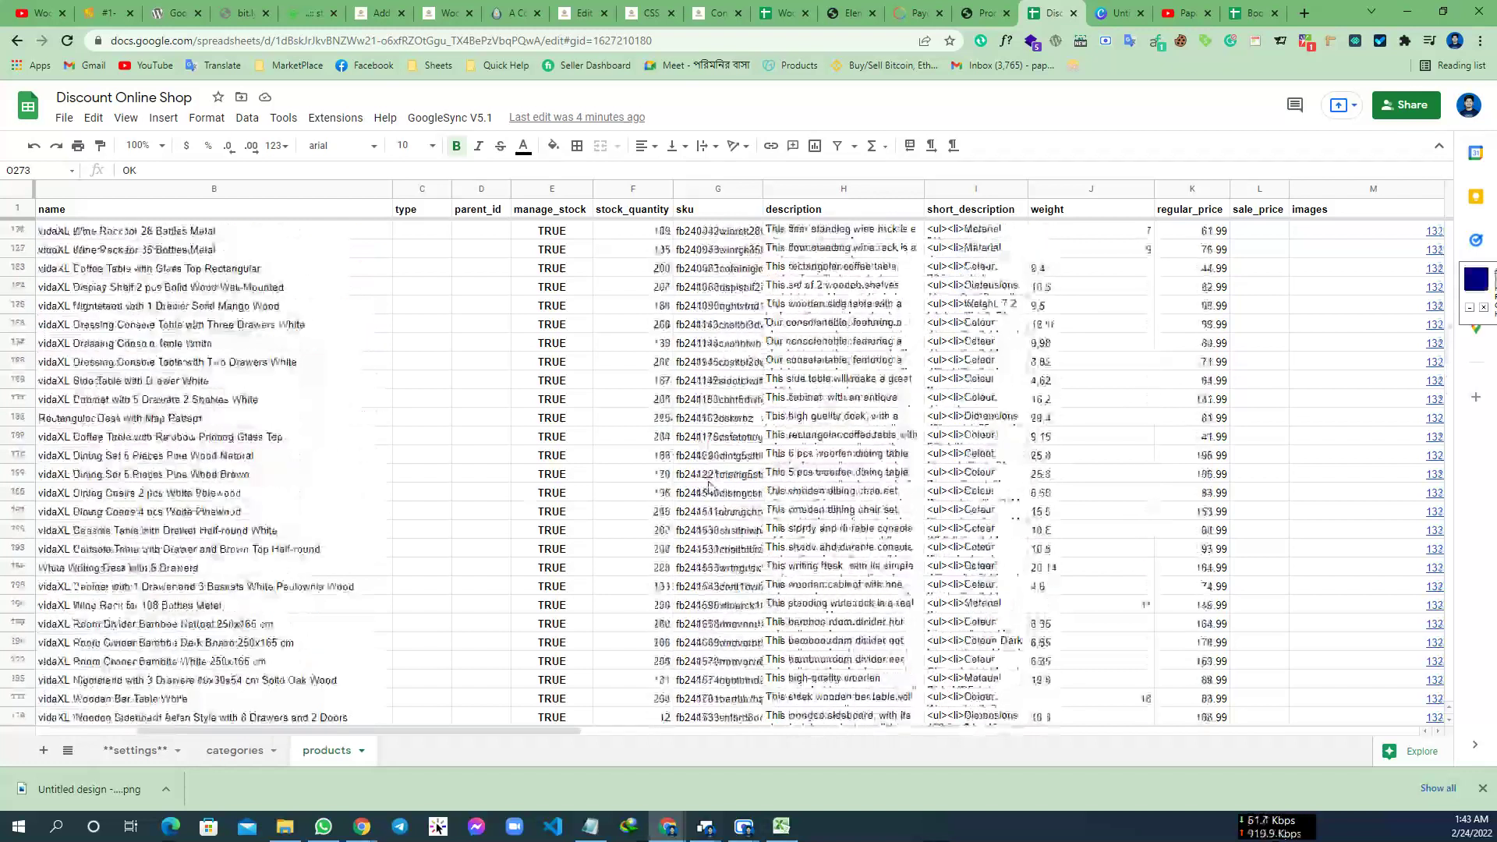
scroll(379, 479, down, 15)
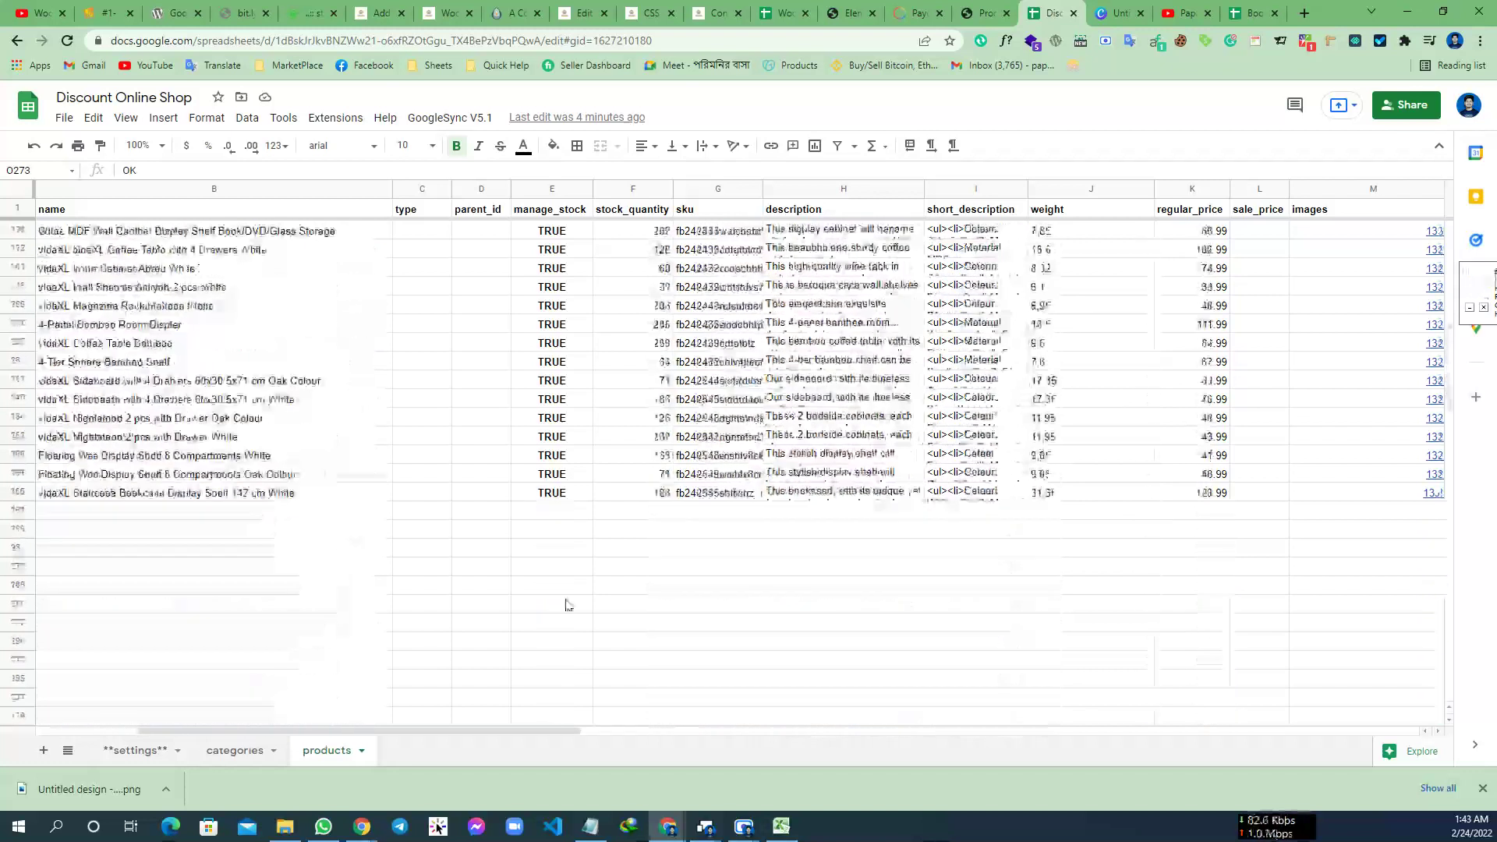
click(984, 13)
scroll(535, 425, down, 5)
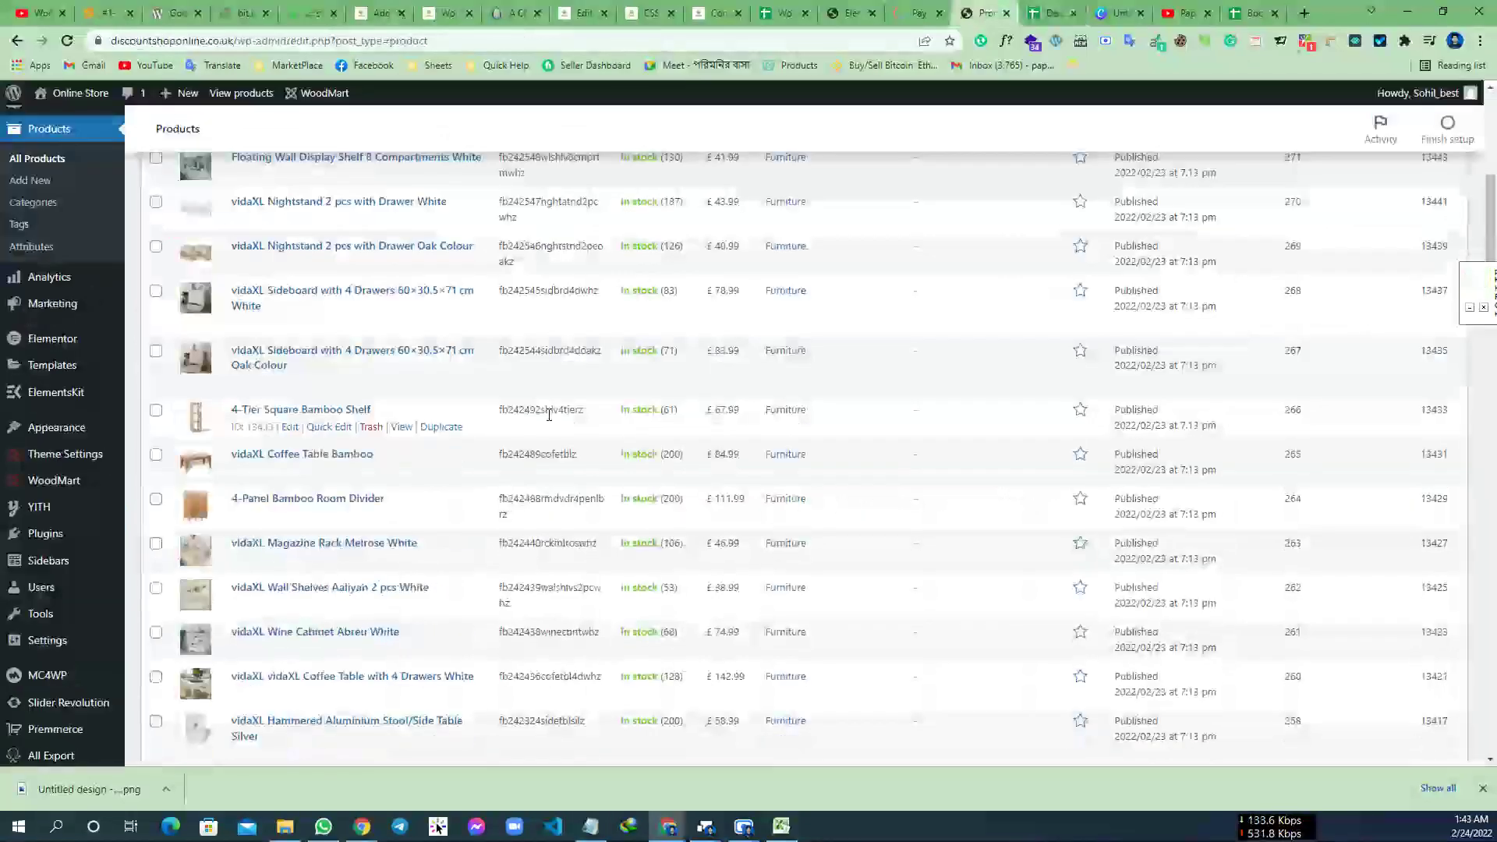
scroll(535, 425, up, 5)
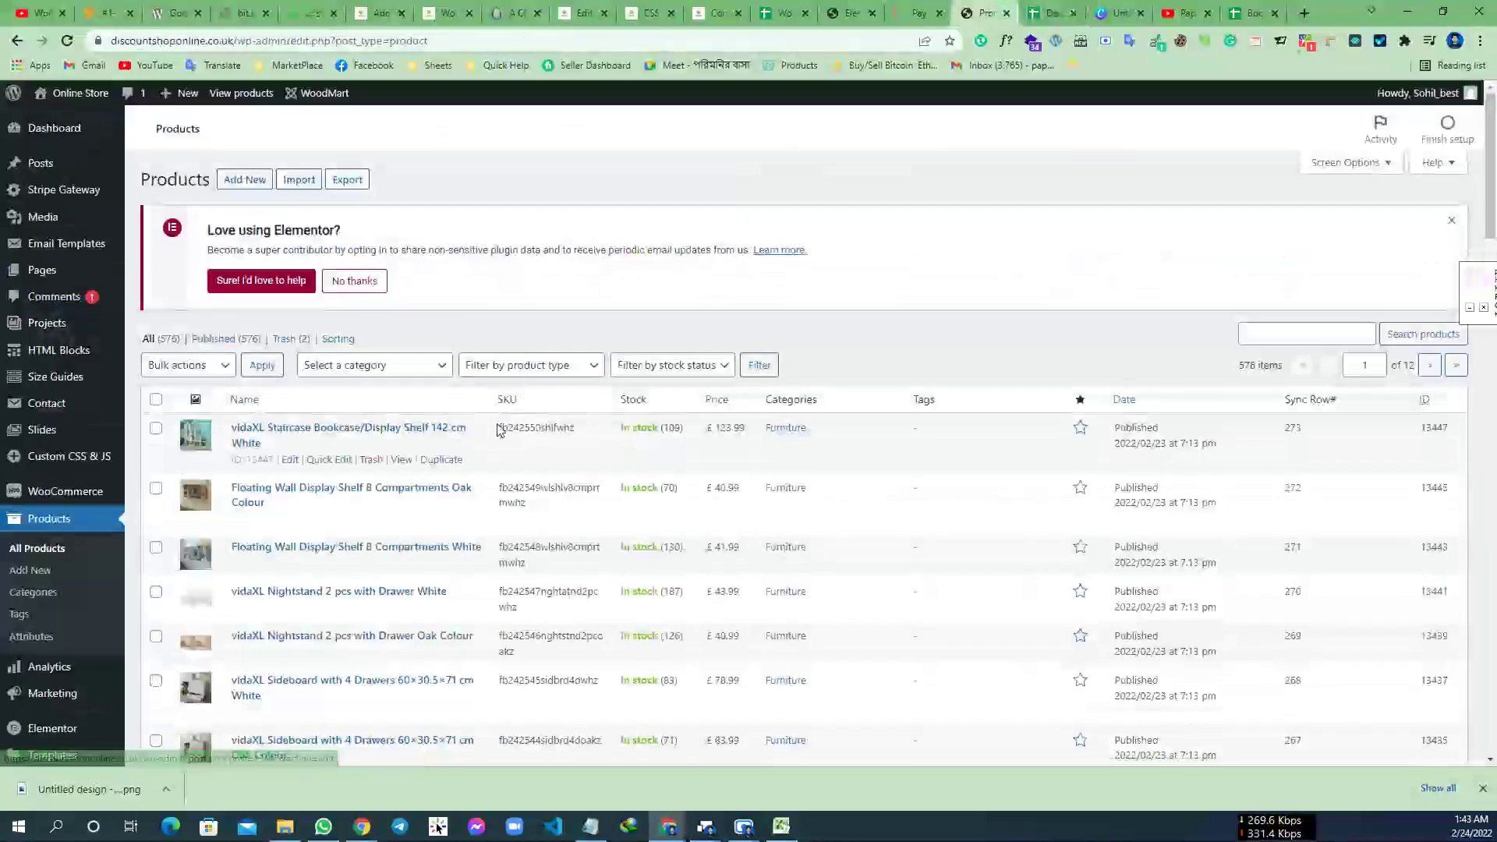
drag(497, 431, 570, 430)
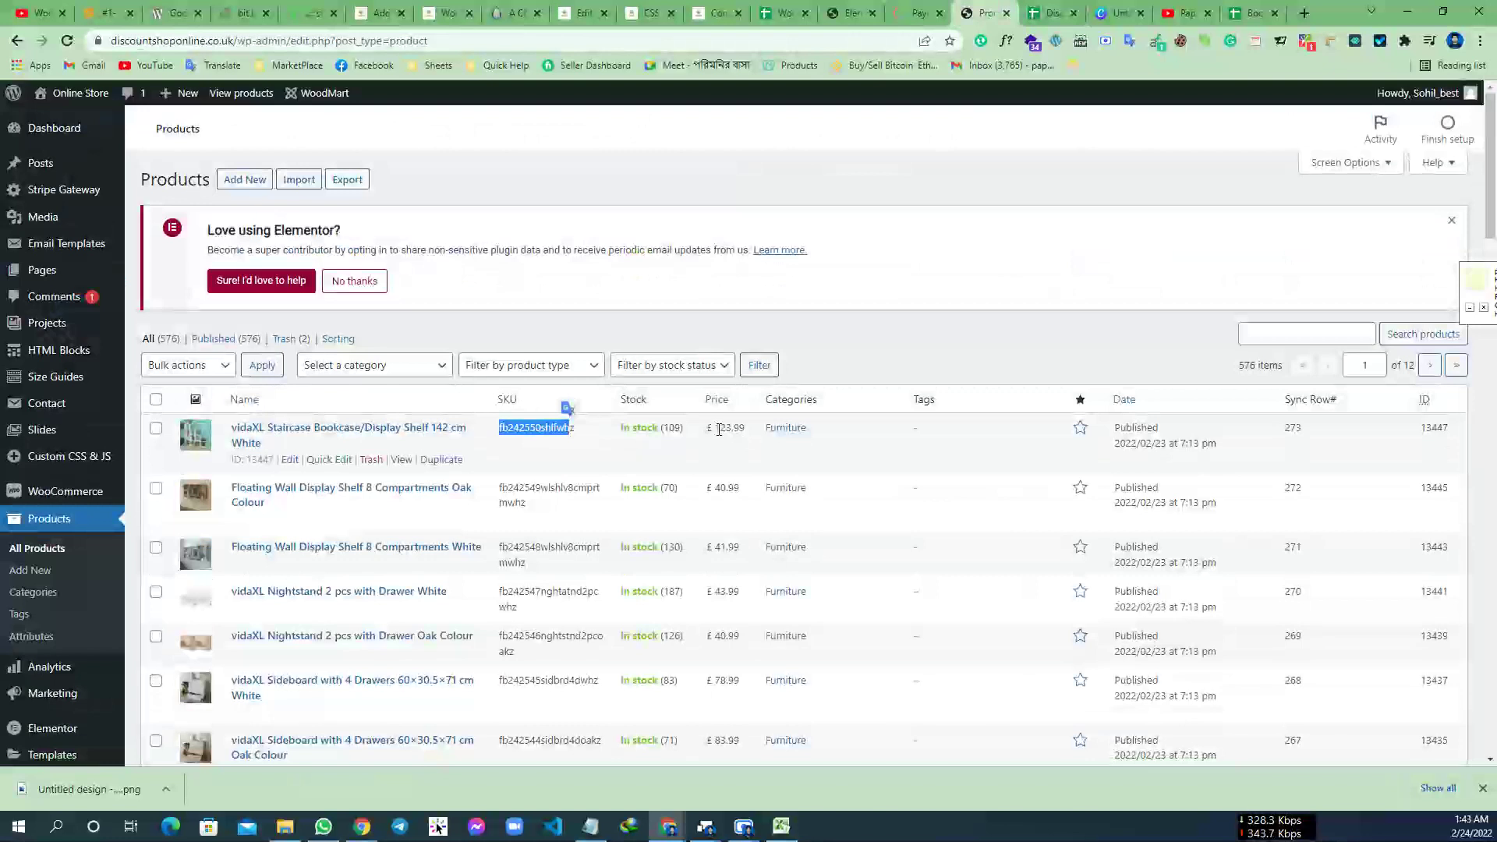
drag(662, 430, 684, 434)
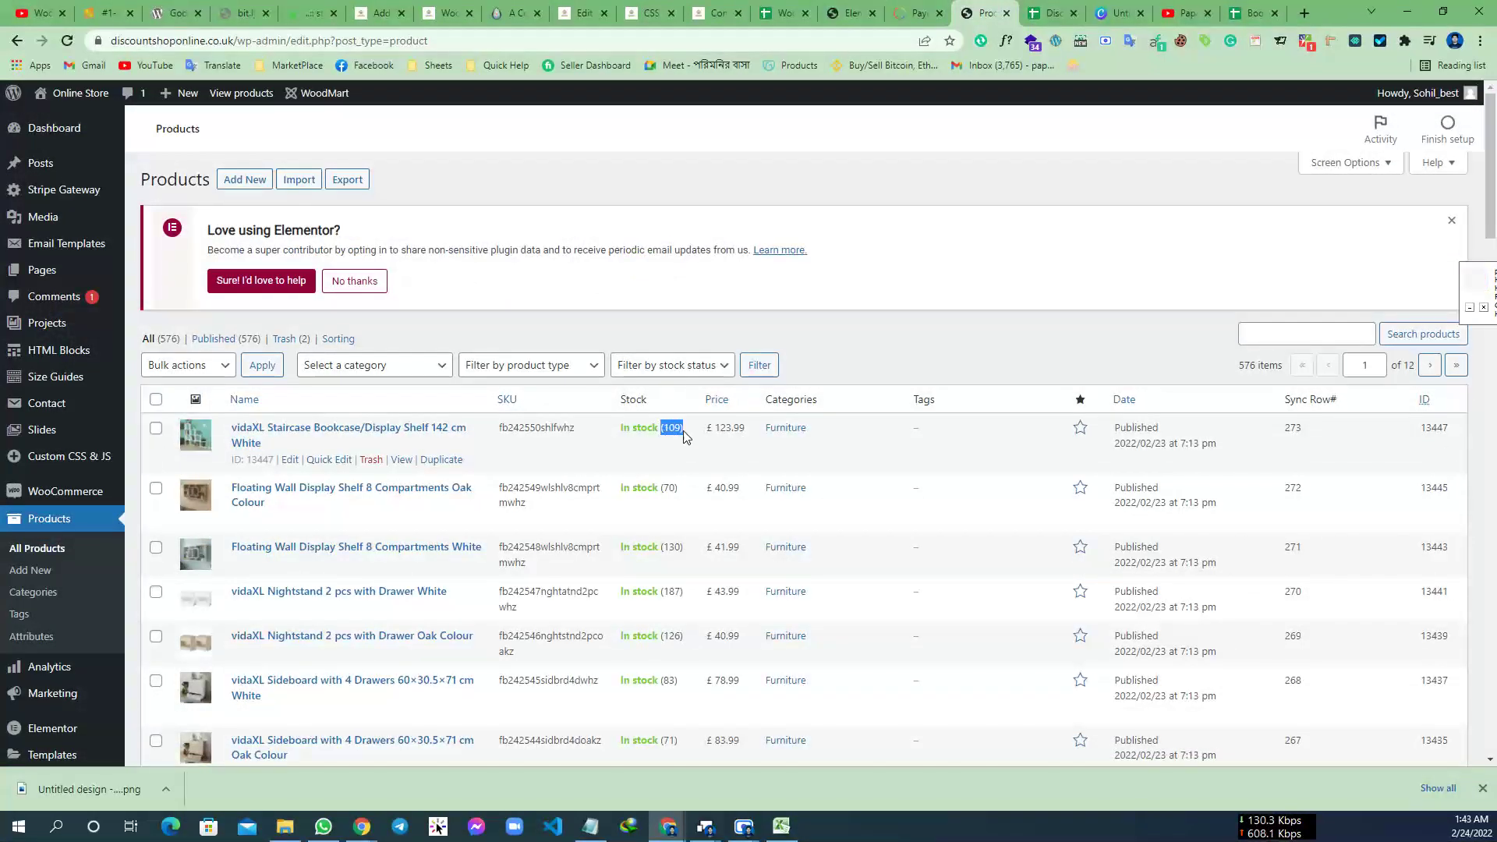
click(678, 429)
- Copy the name "vidaXL Staircase Bookcase/Display Shelf 142 cm White" from the store's list and find and select it in the products sheet
triple_click(283, 446)
key(ctrl+c)
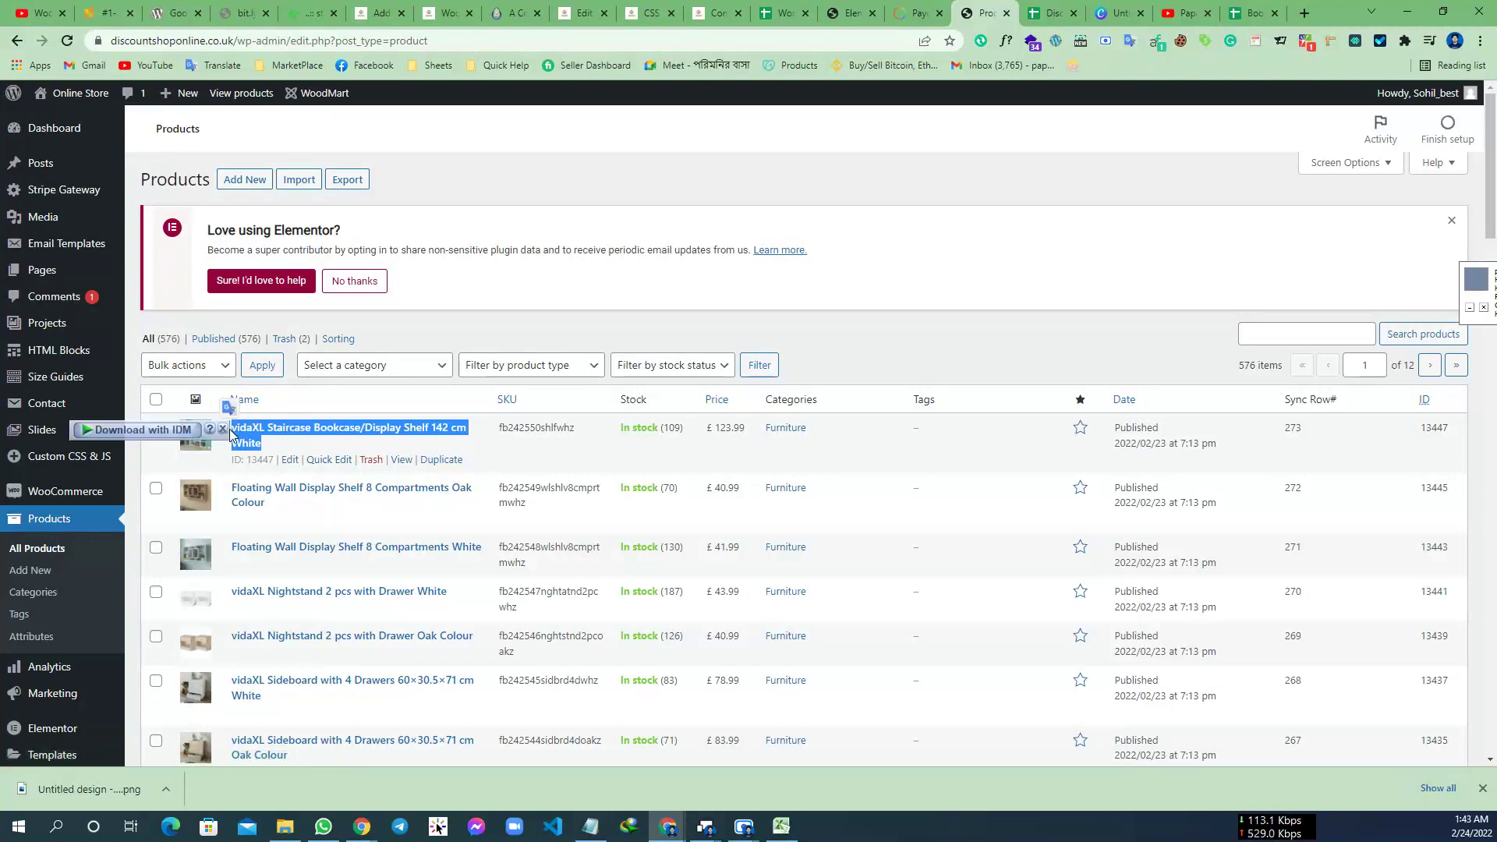
click(1049, 12)
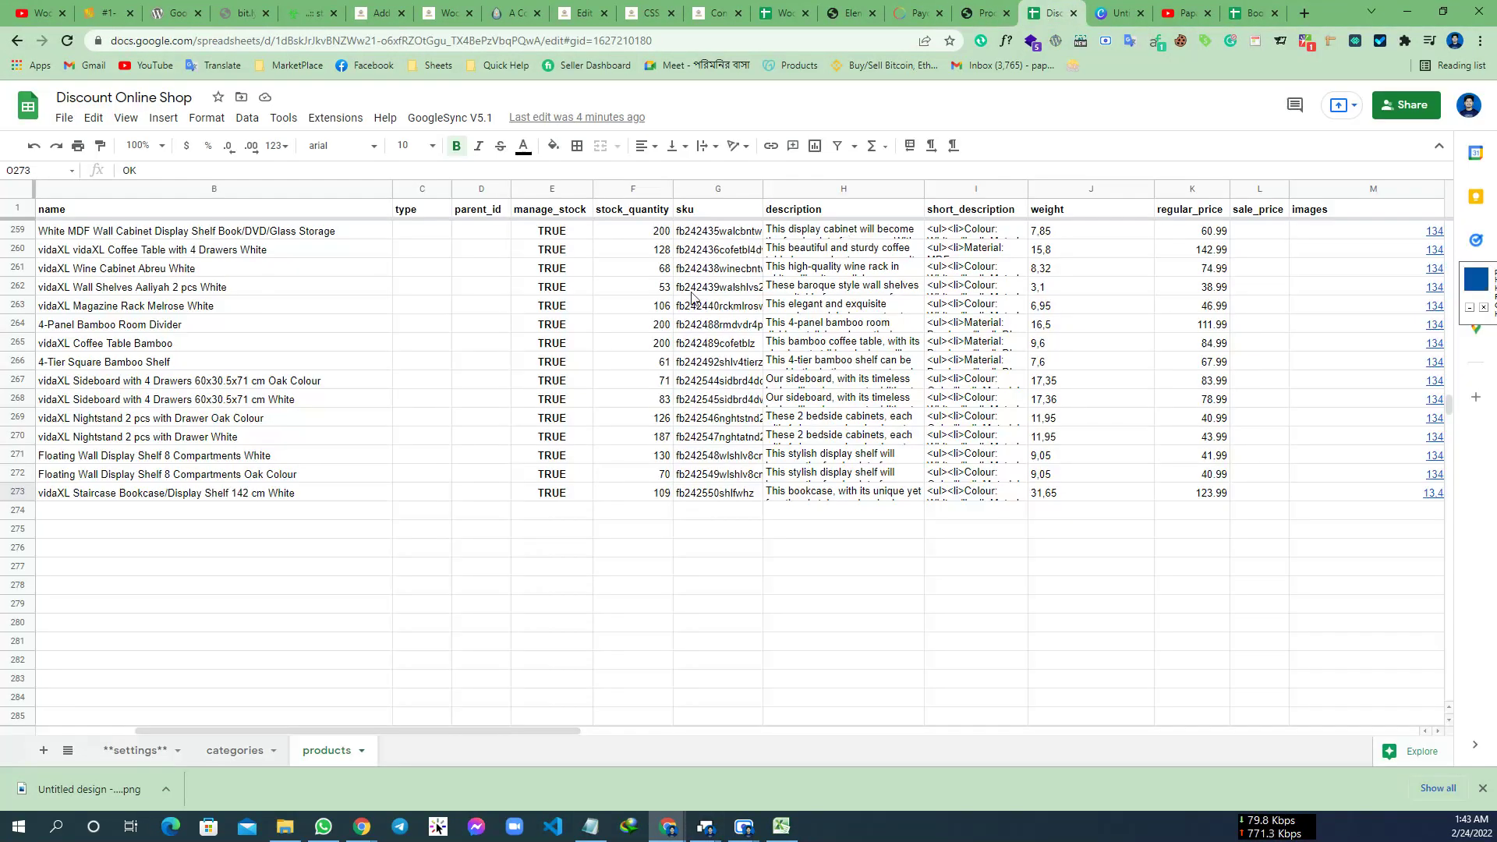
key(ctrl+f)
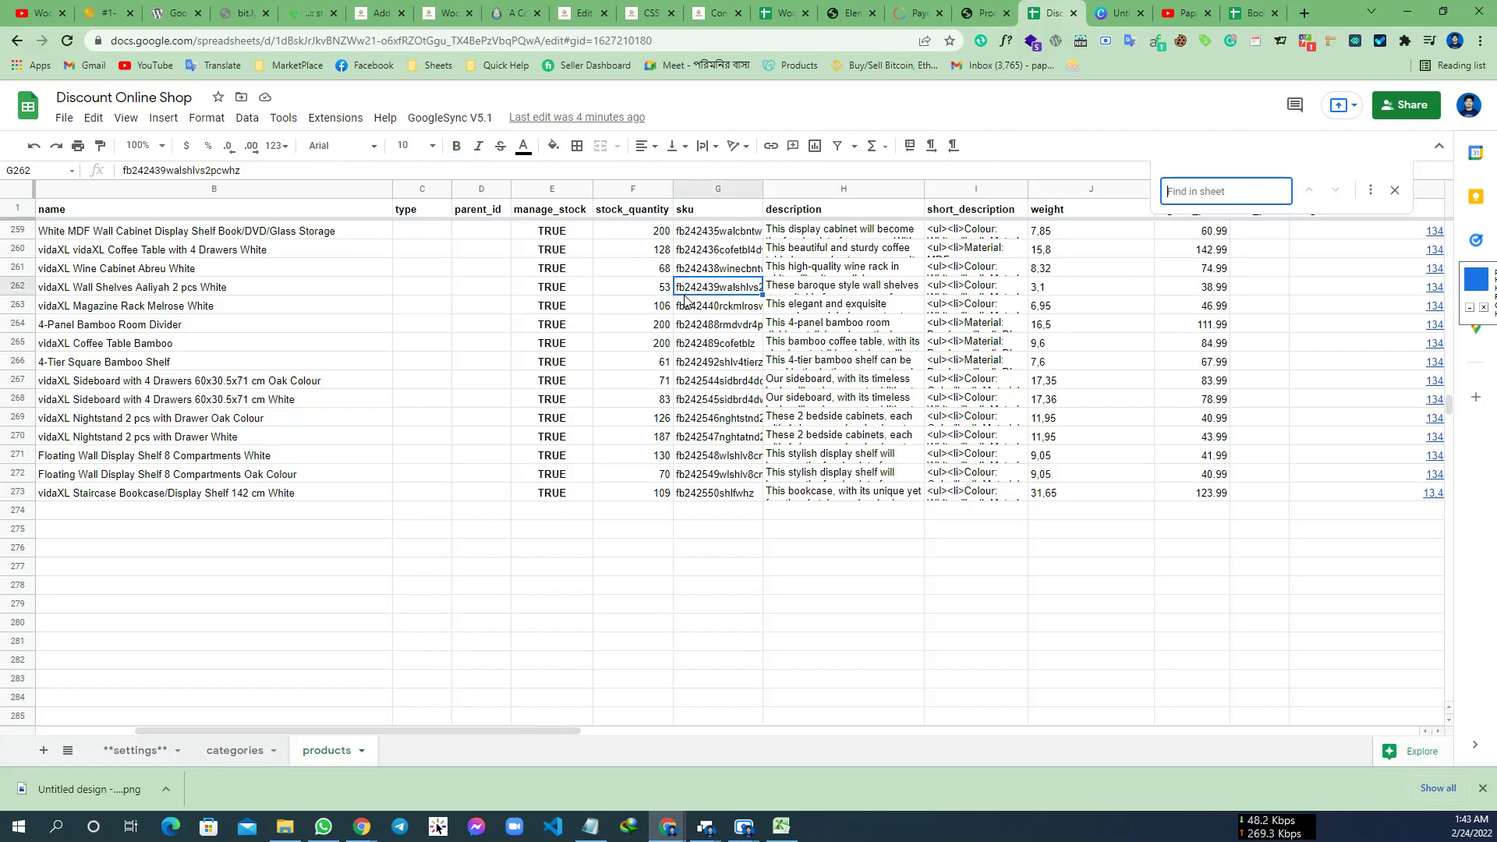
key(ctrl+v)
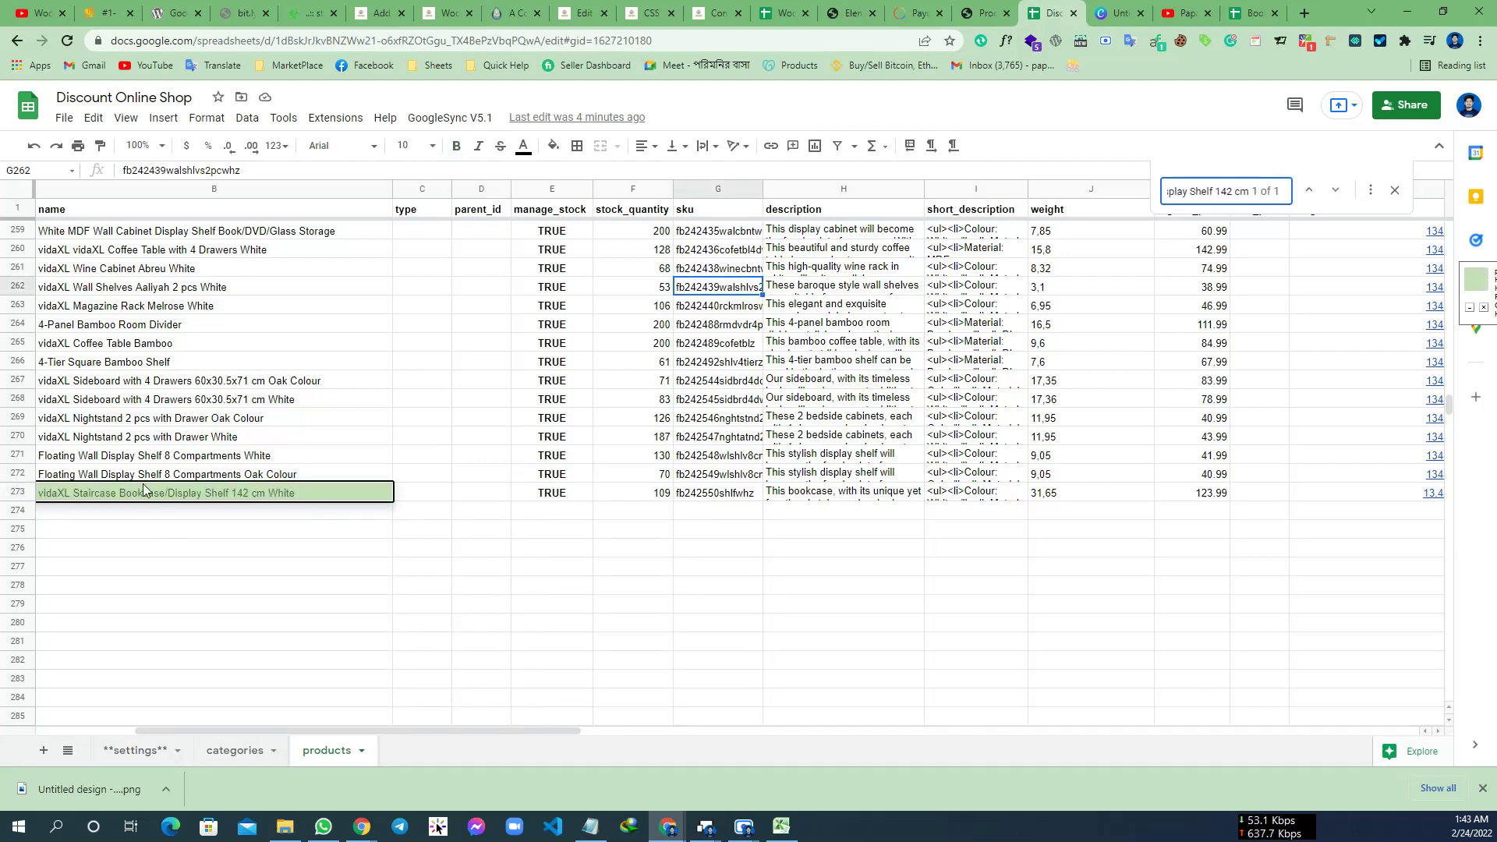
click(137, 491)
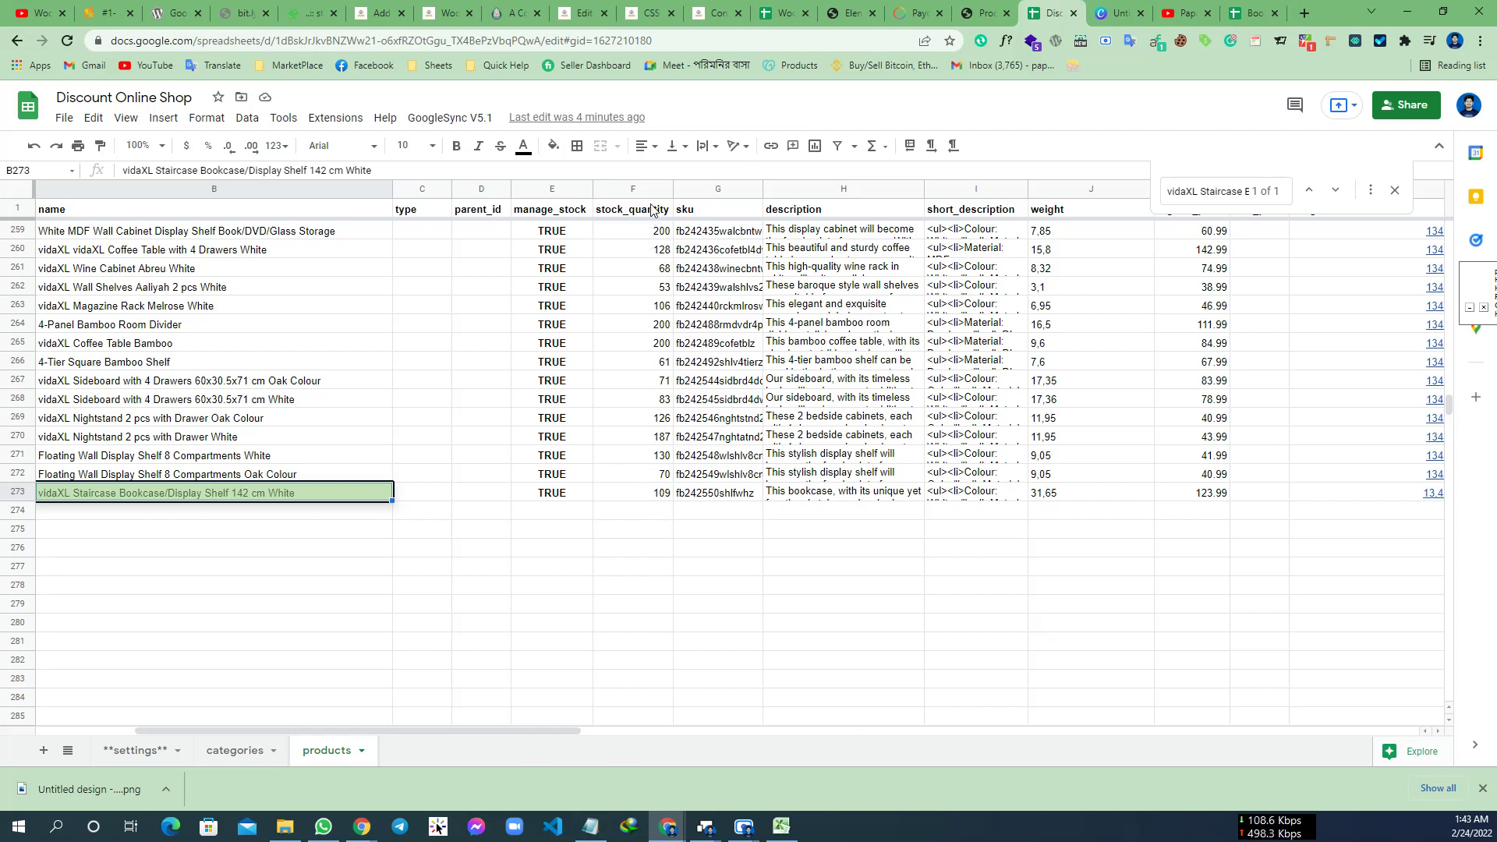
- Set the staircase bookcase's stock_quantity in cell F273 to 500
double_click(655, 492)
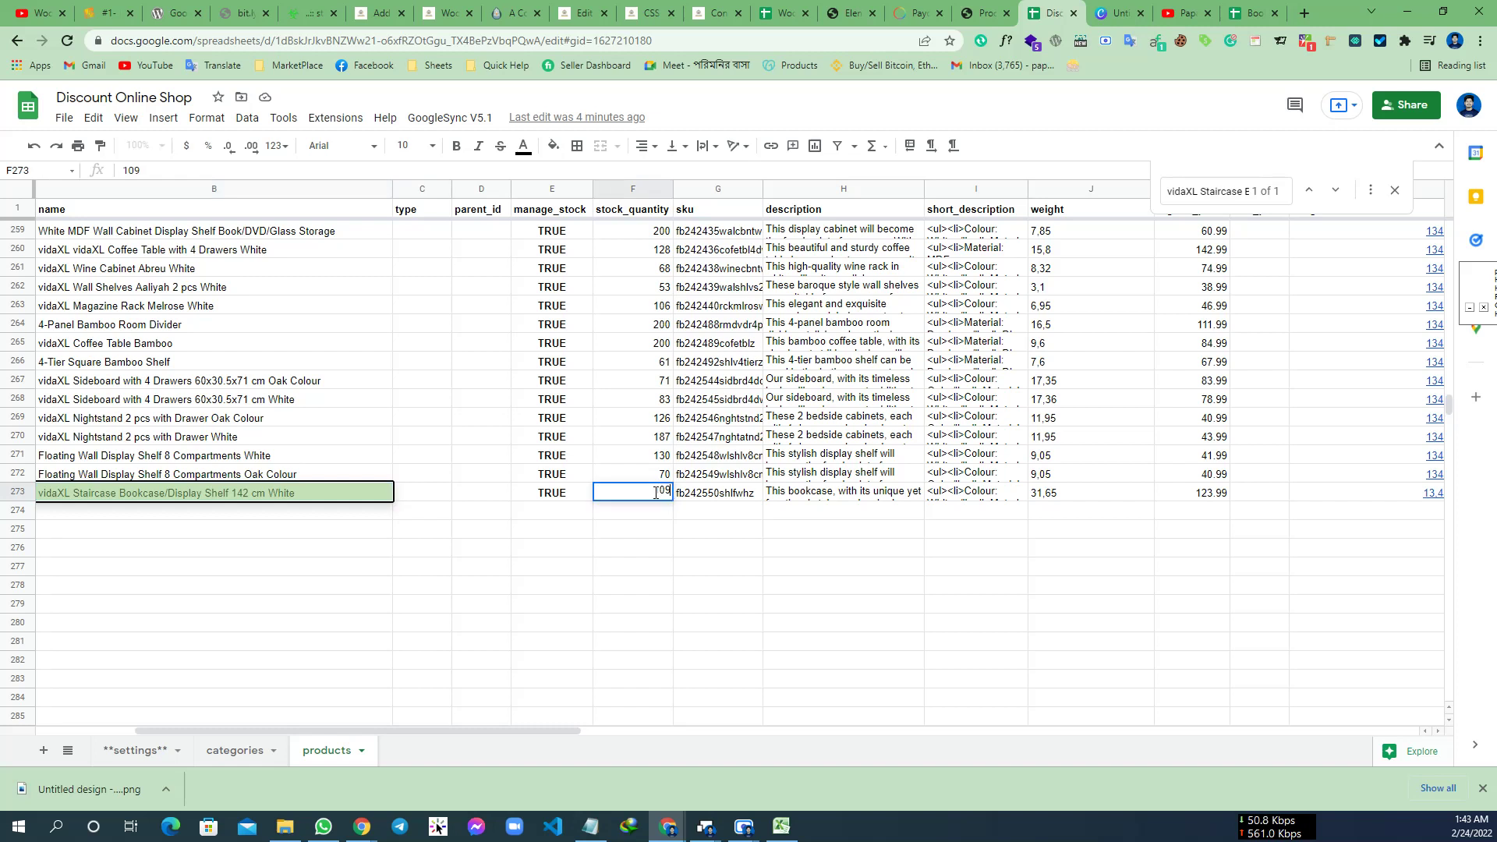
drag(653, 491, 671, 490)
text(500)
click(678, 513)
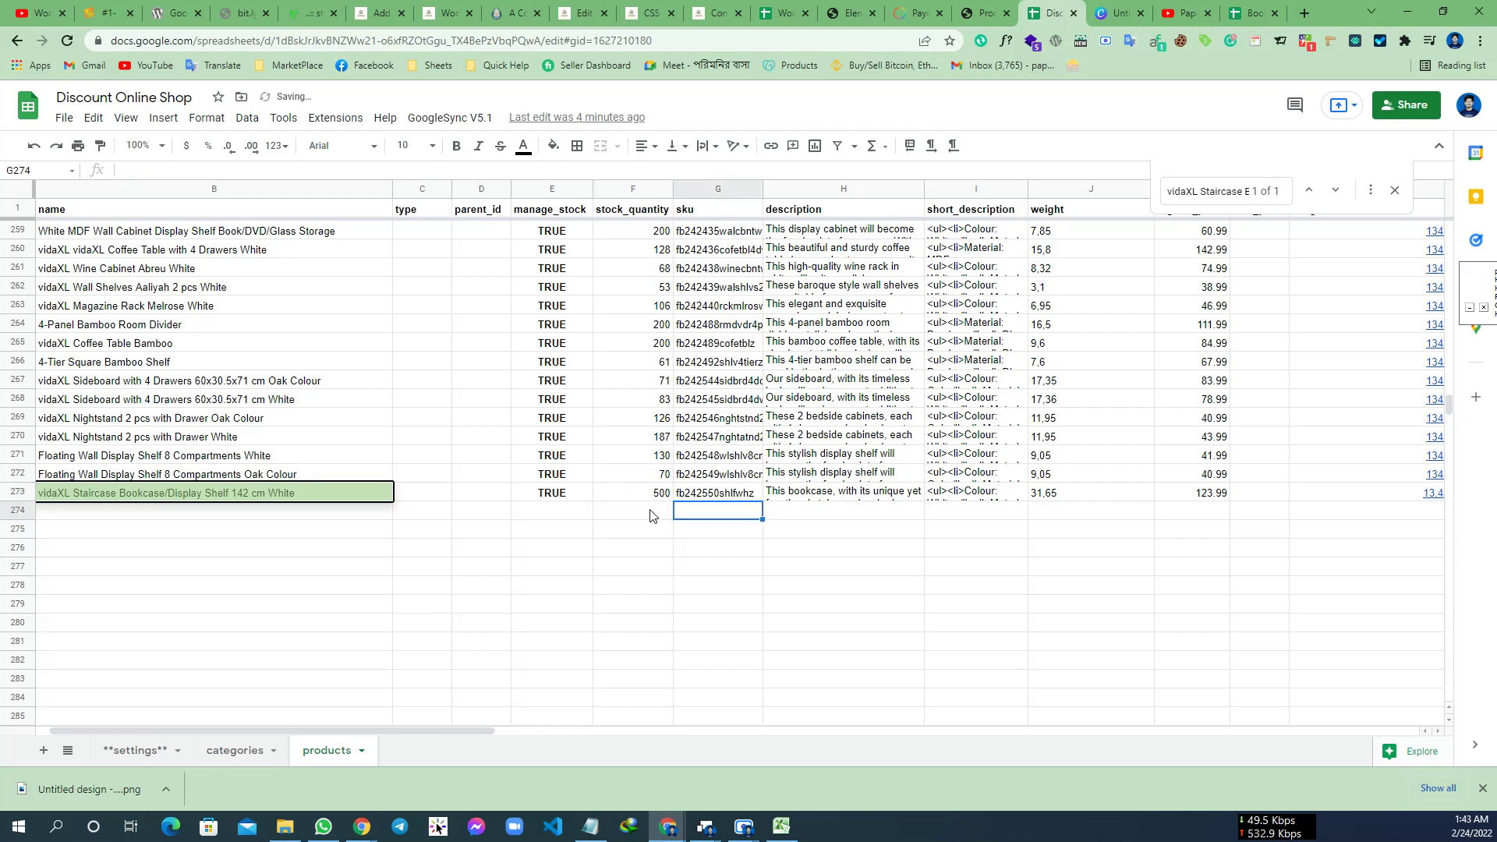
click(638, 500)
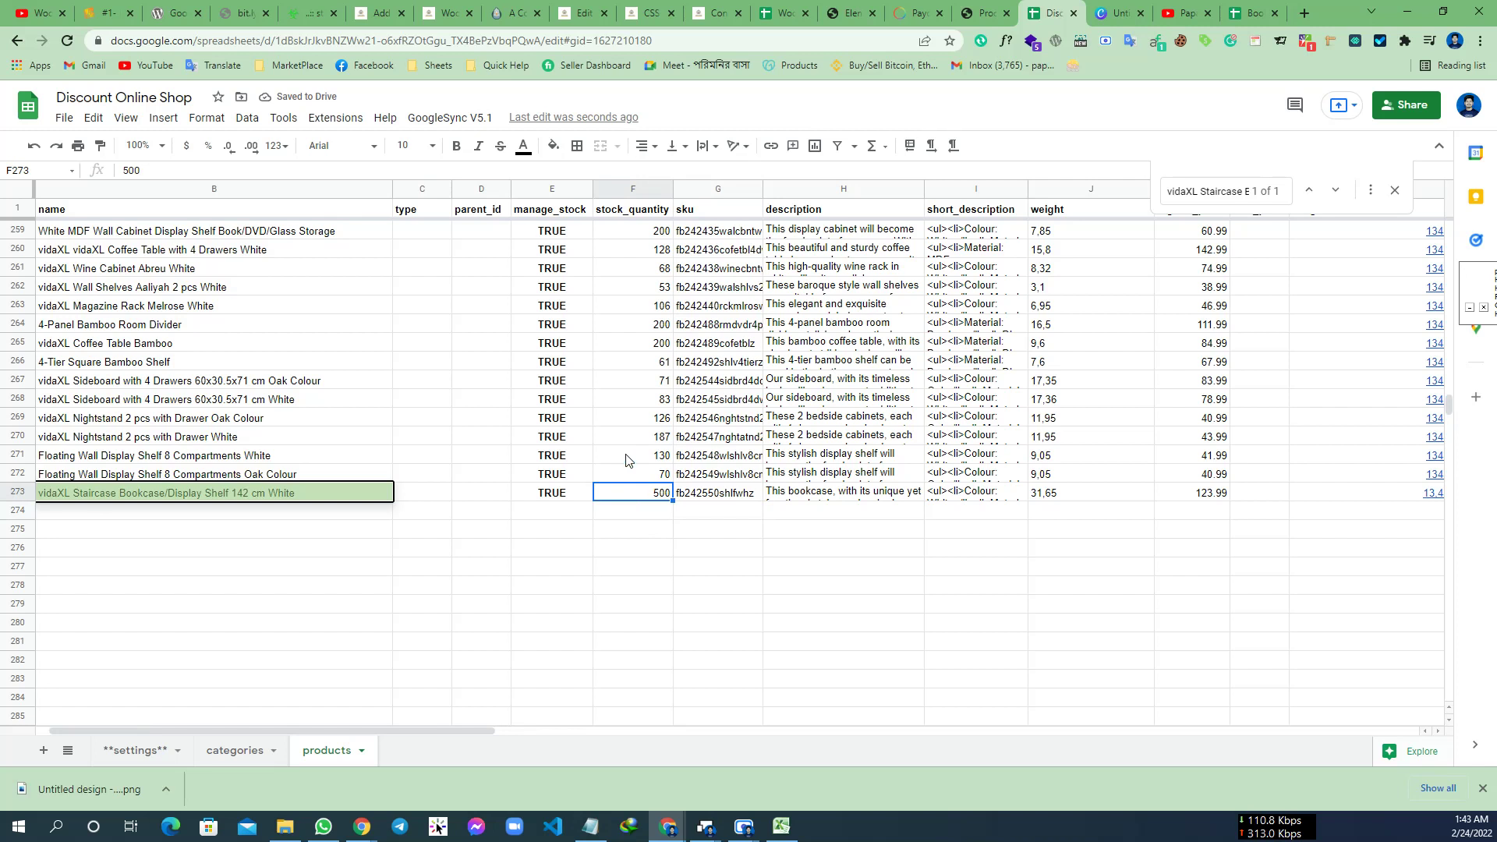
- Clear the staircase bookcase's sync status in cell O273 and sync the stock change to the store with GoogleSync
click(468, 119)
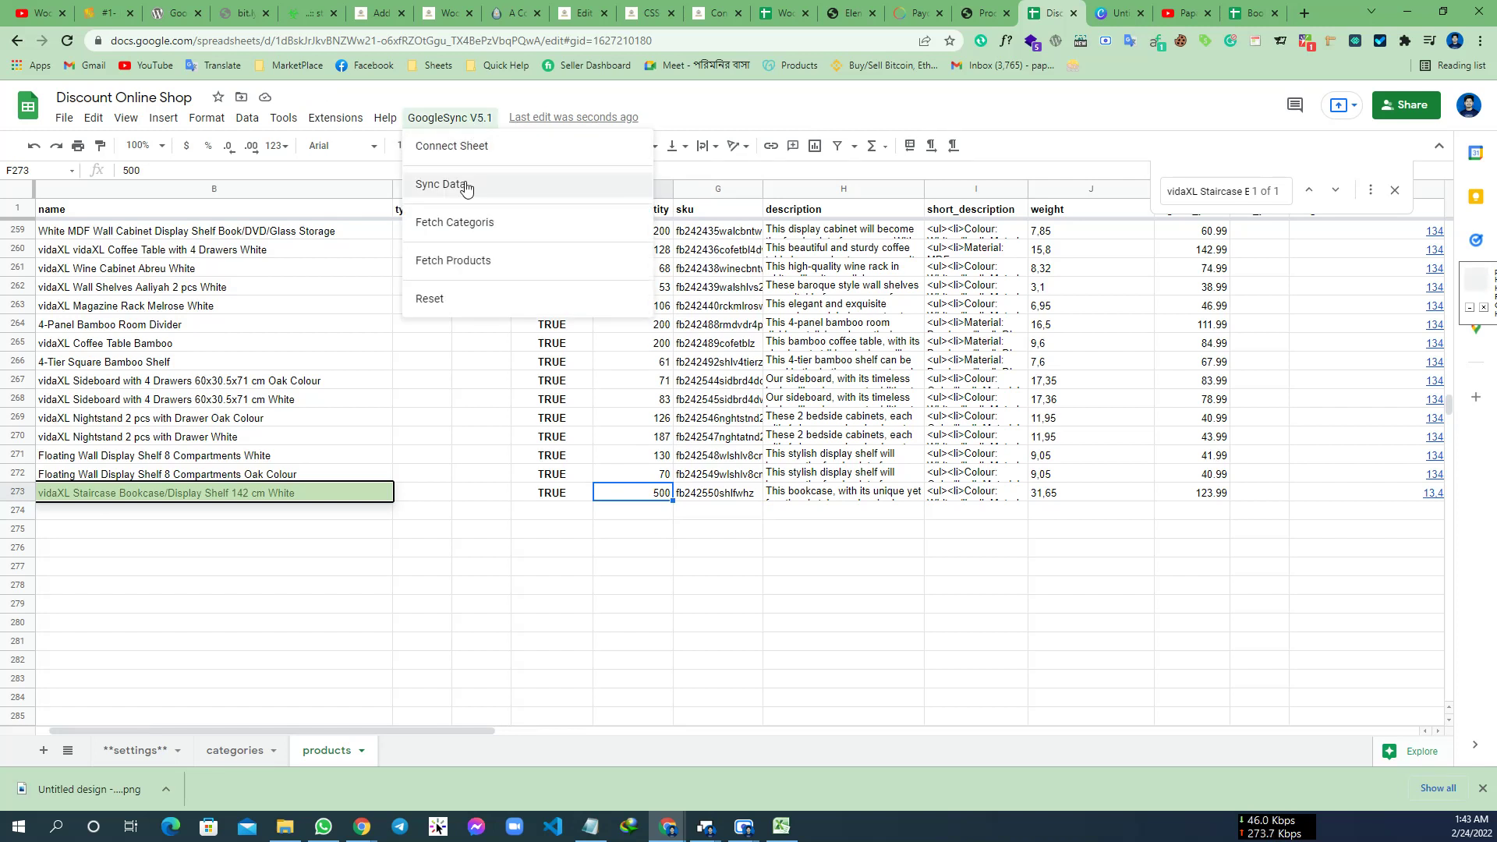
click(464, 725)
drag(464, 732, 665, 727)
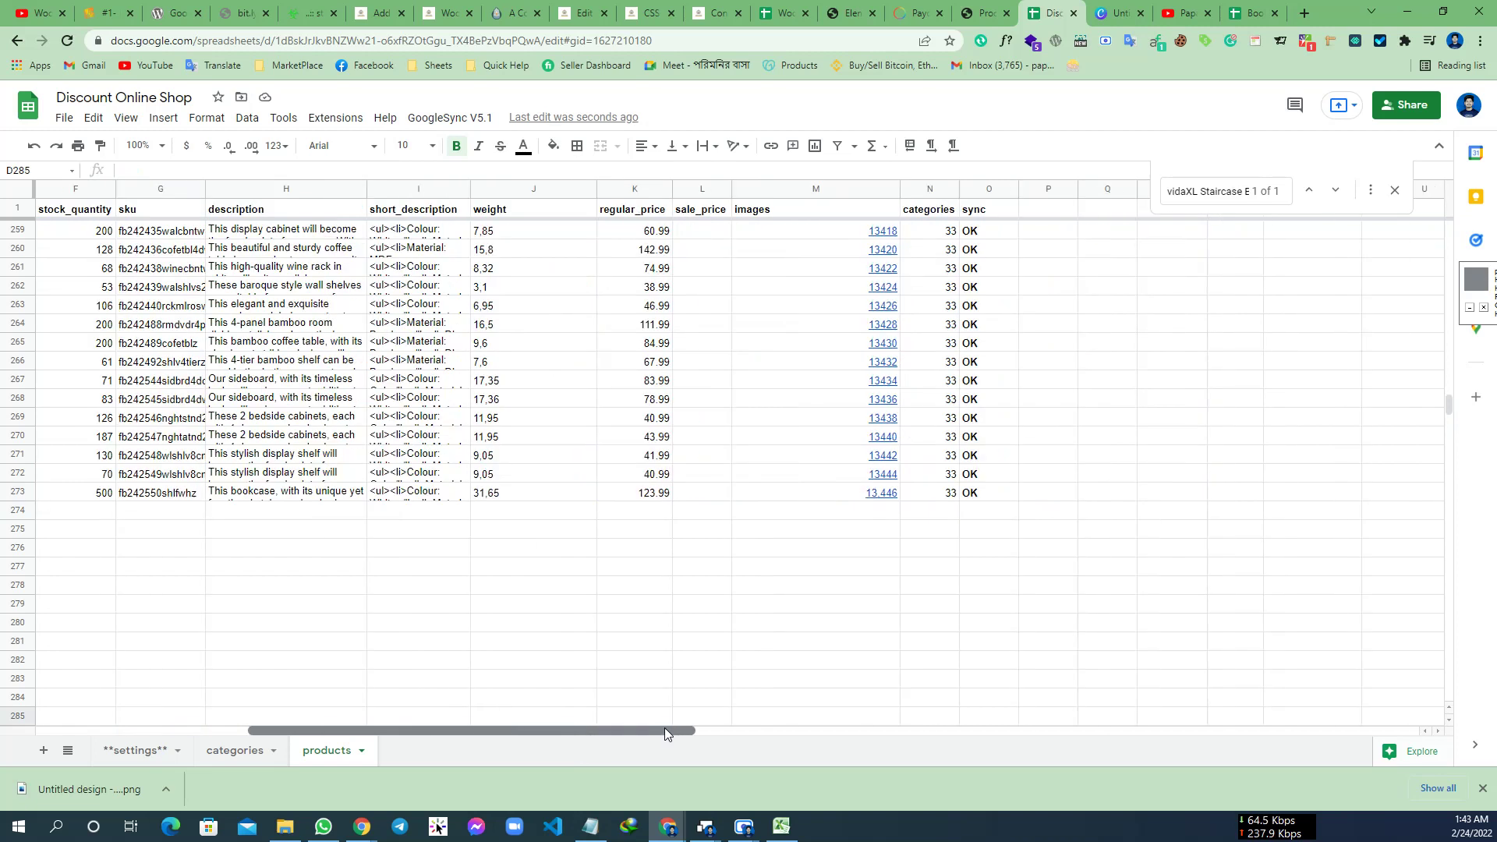
click(981, 495)
key(Delete)
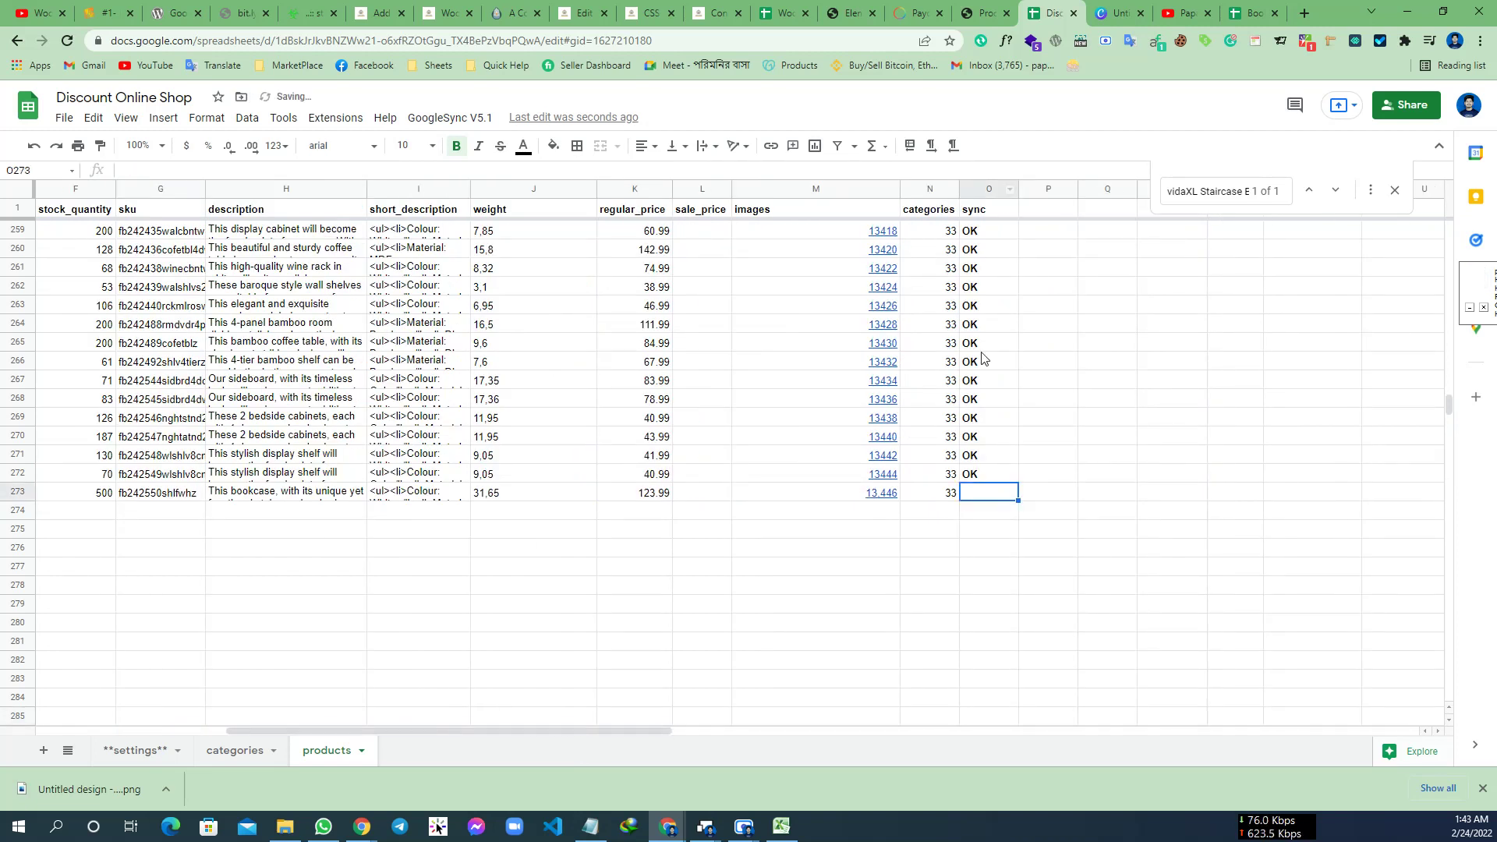
click(450, 118)
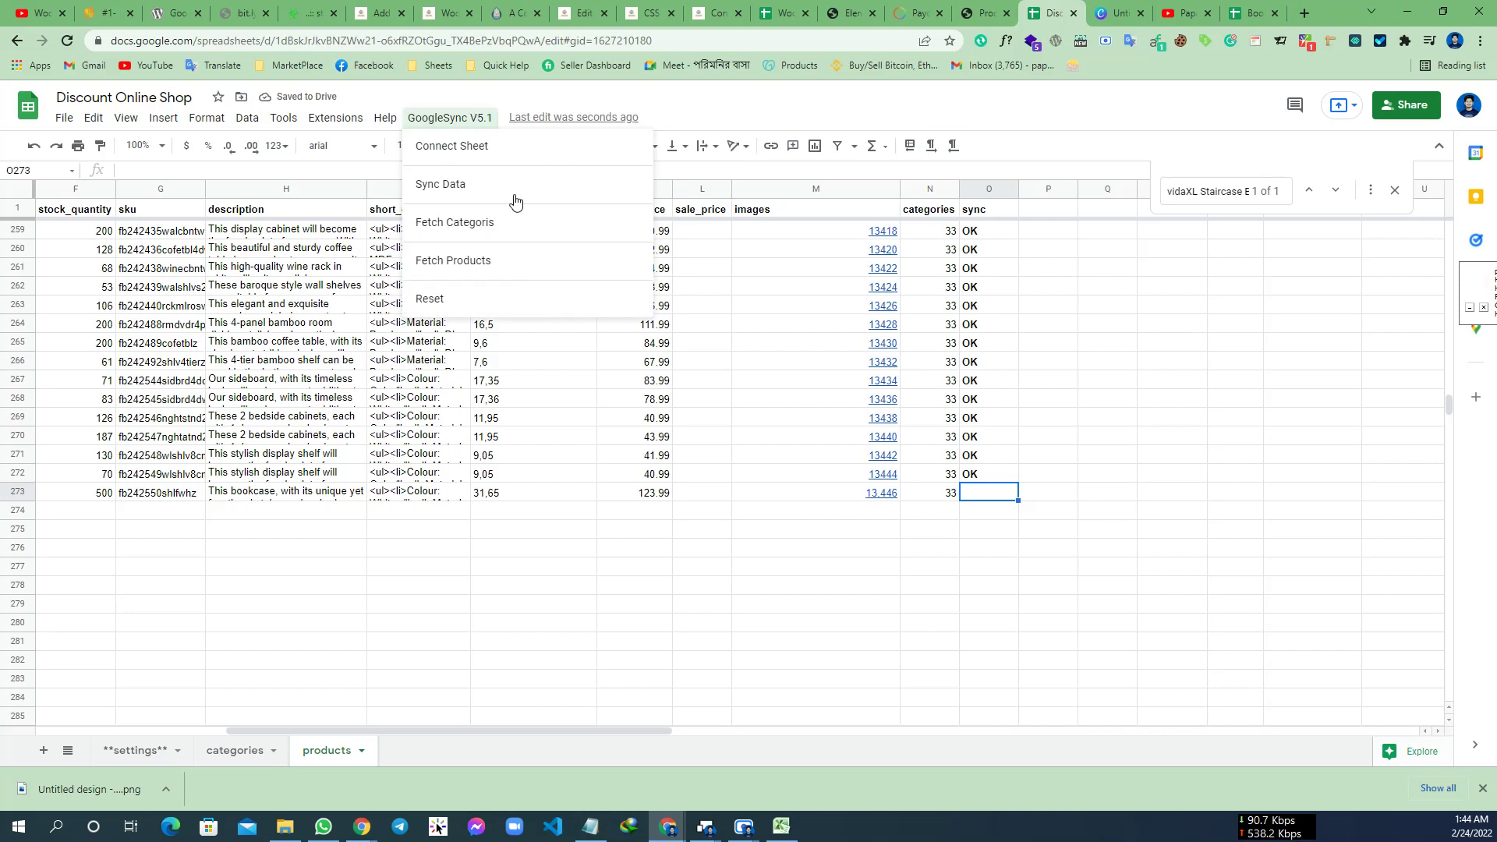
click(476, 192)
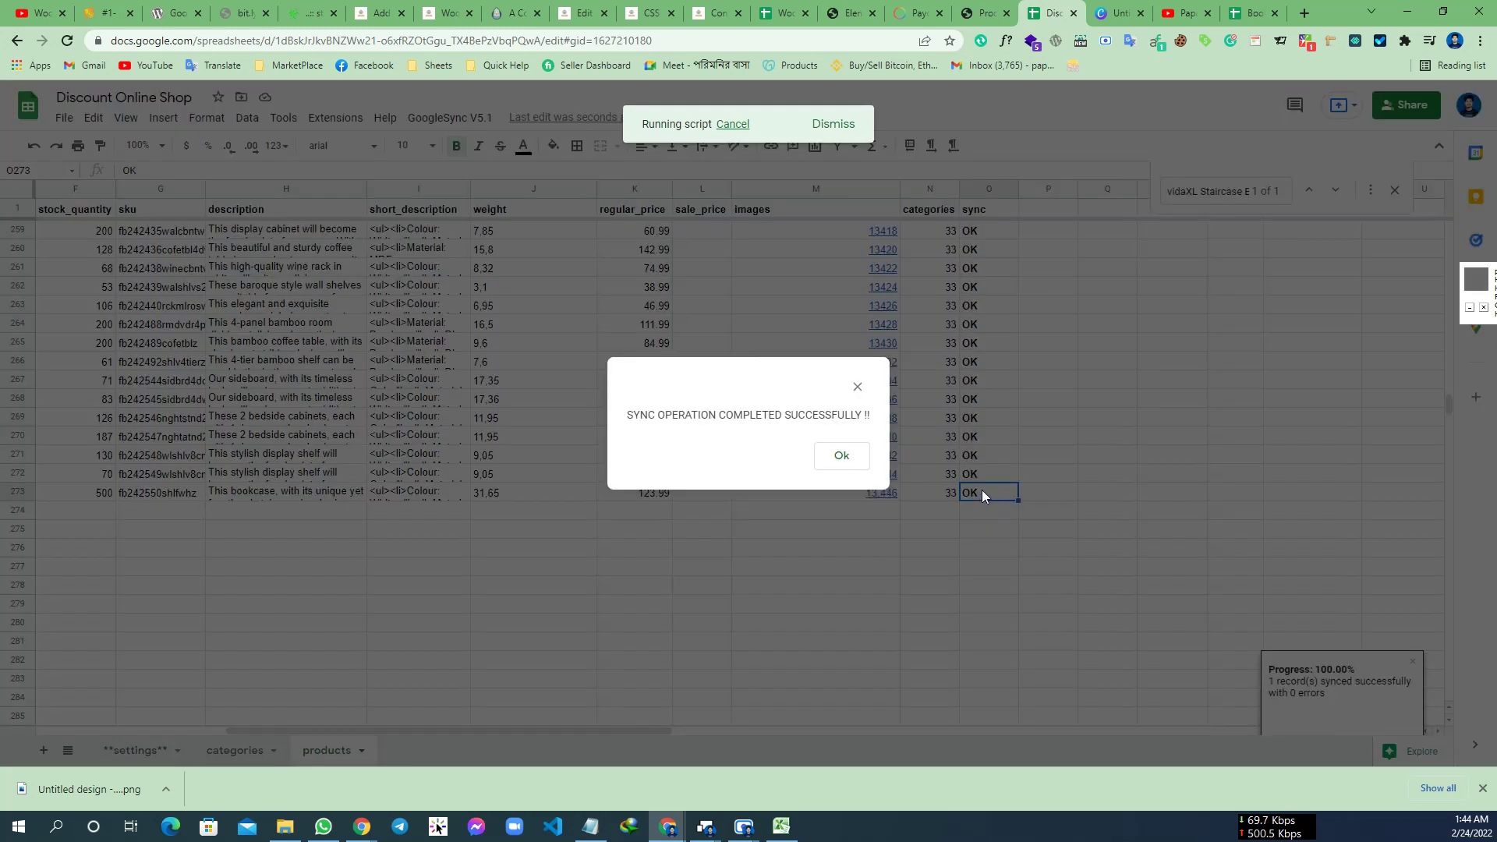
click(843, 457)
- Reload the WooCommerce product list and check the staircase bookcase's stock and price
click(990, 7)
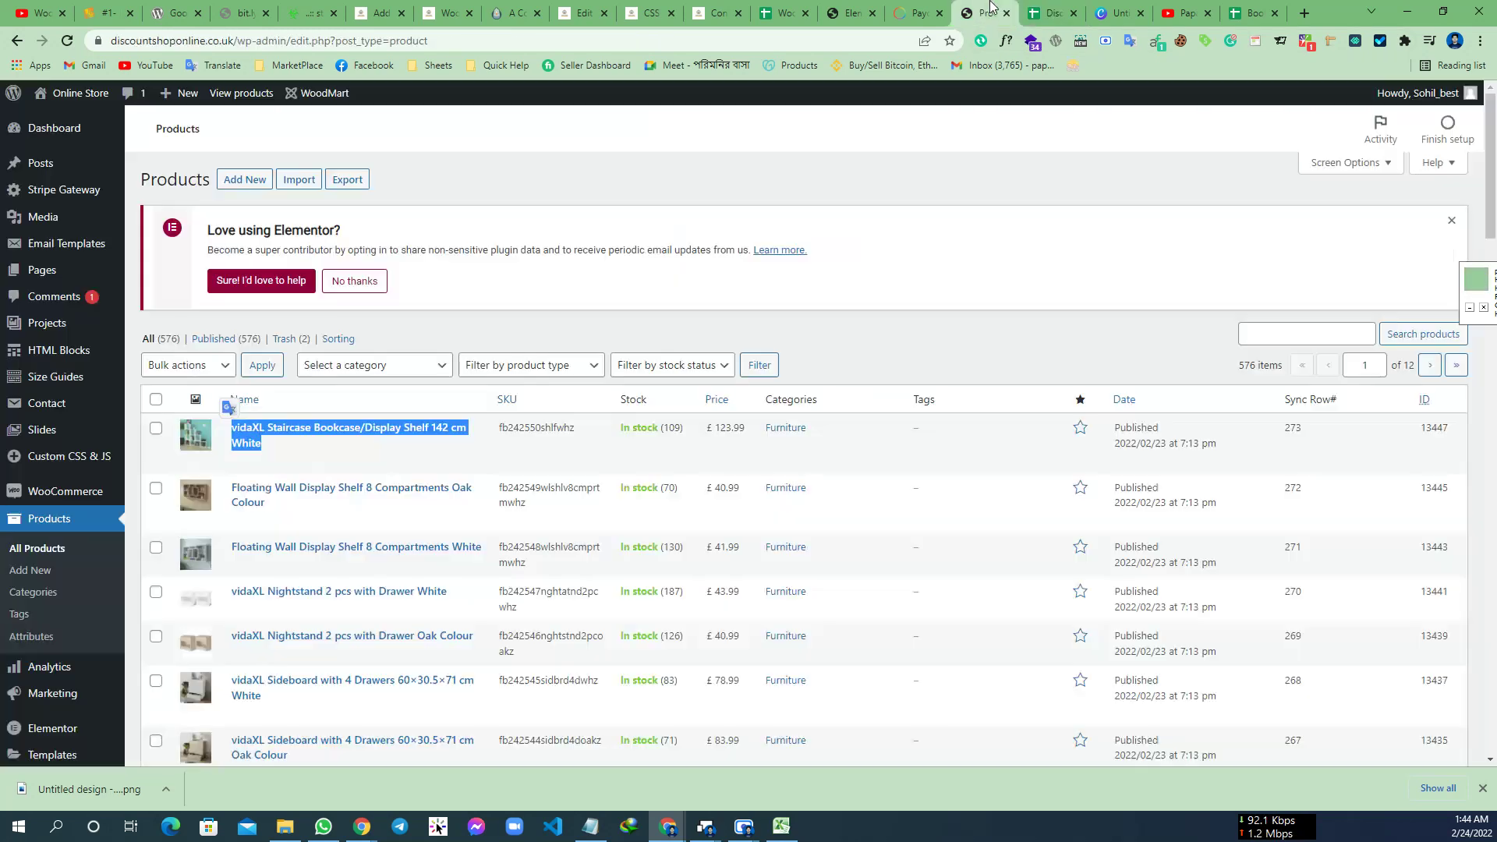
right_click(636, 254)
click(679, 301)
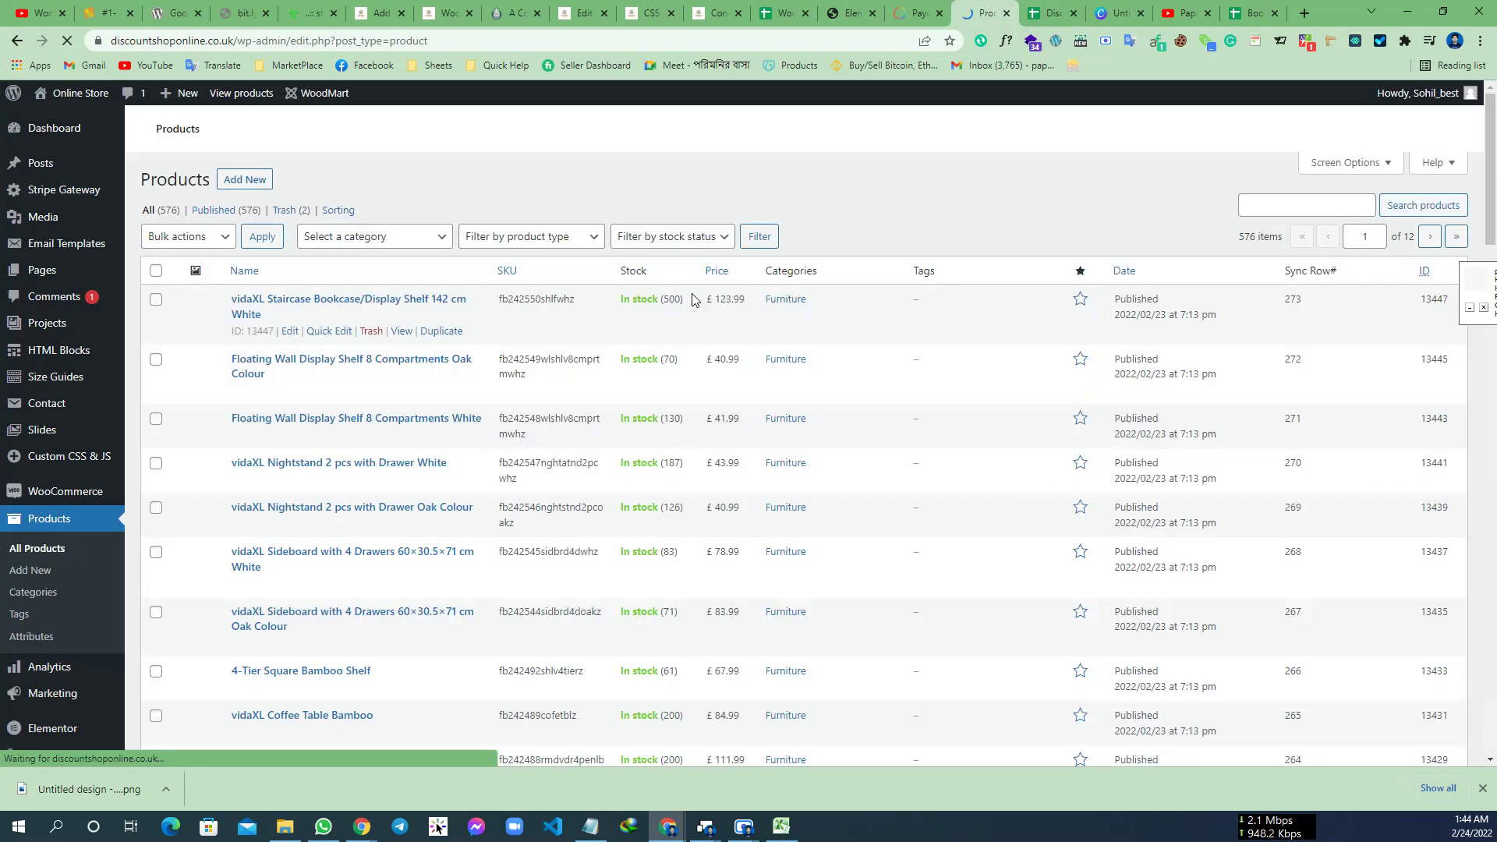
drag(678, 431, 664, 299)
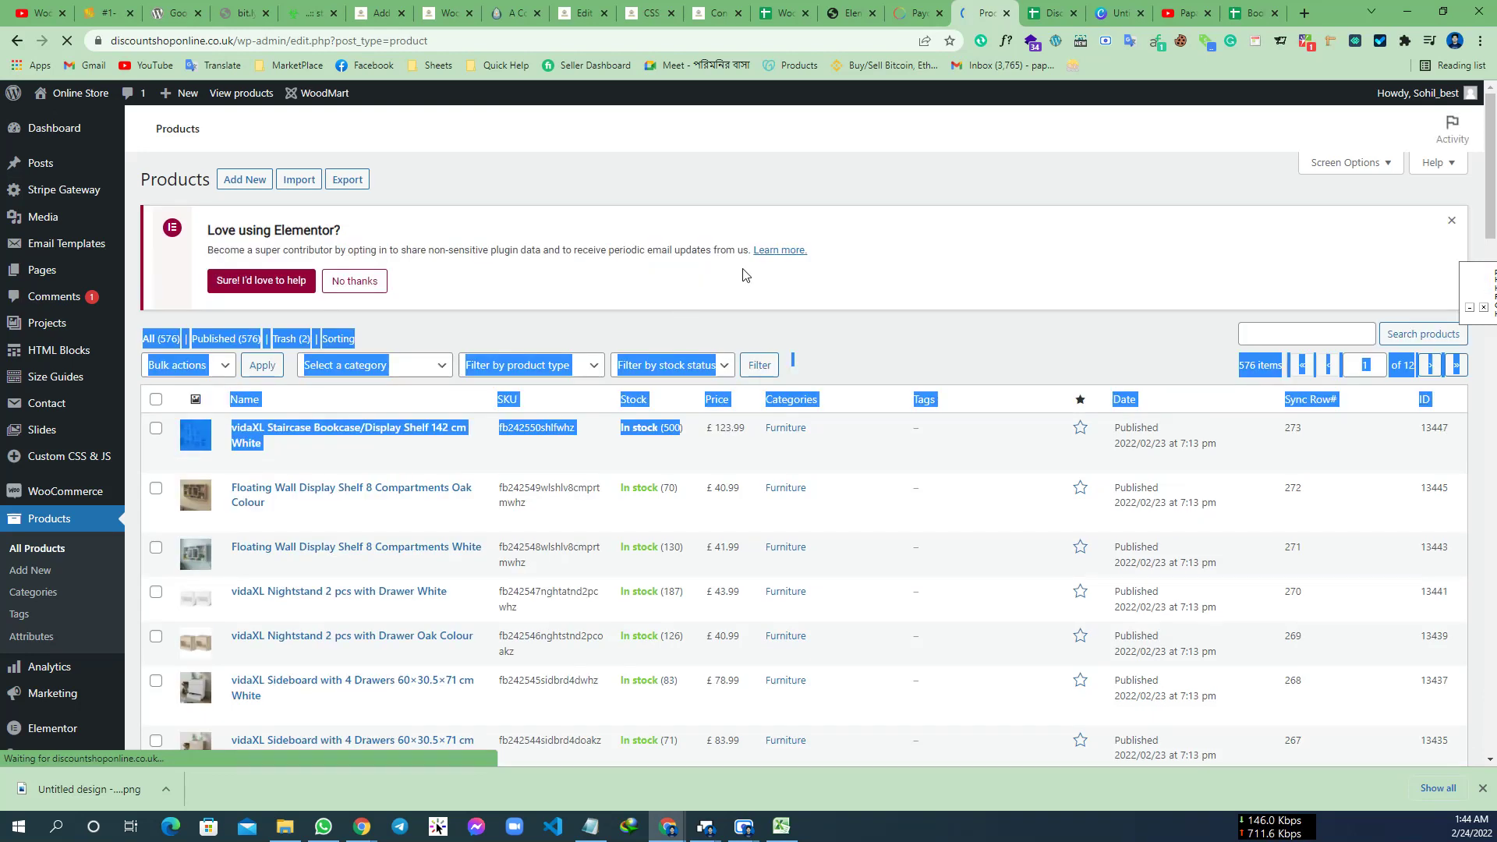
click(676, 312)
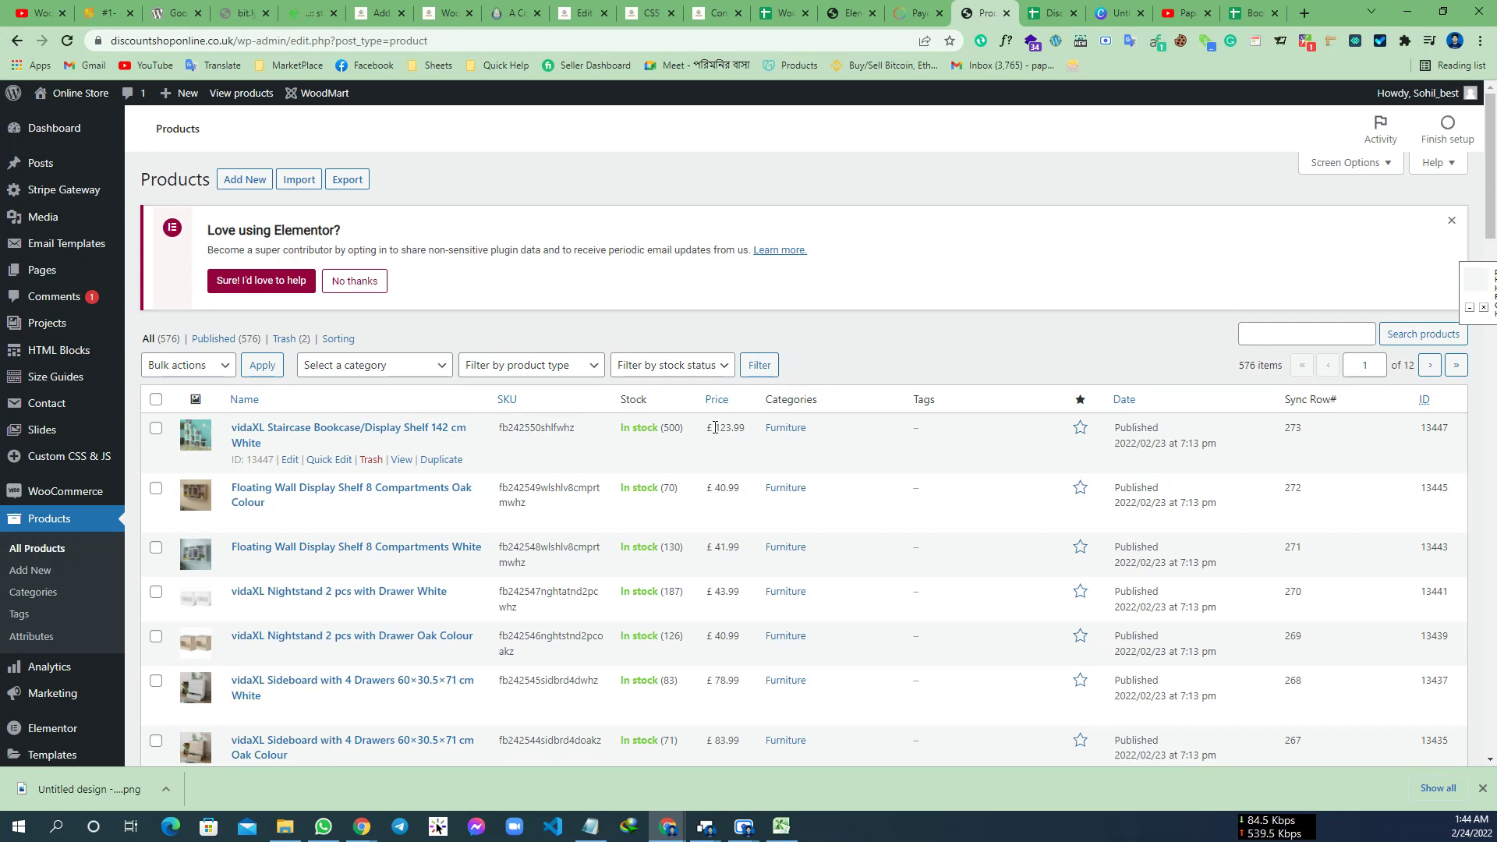
drag(715, 428, 742, 428)
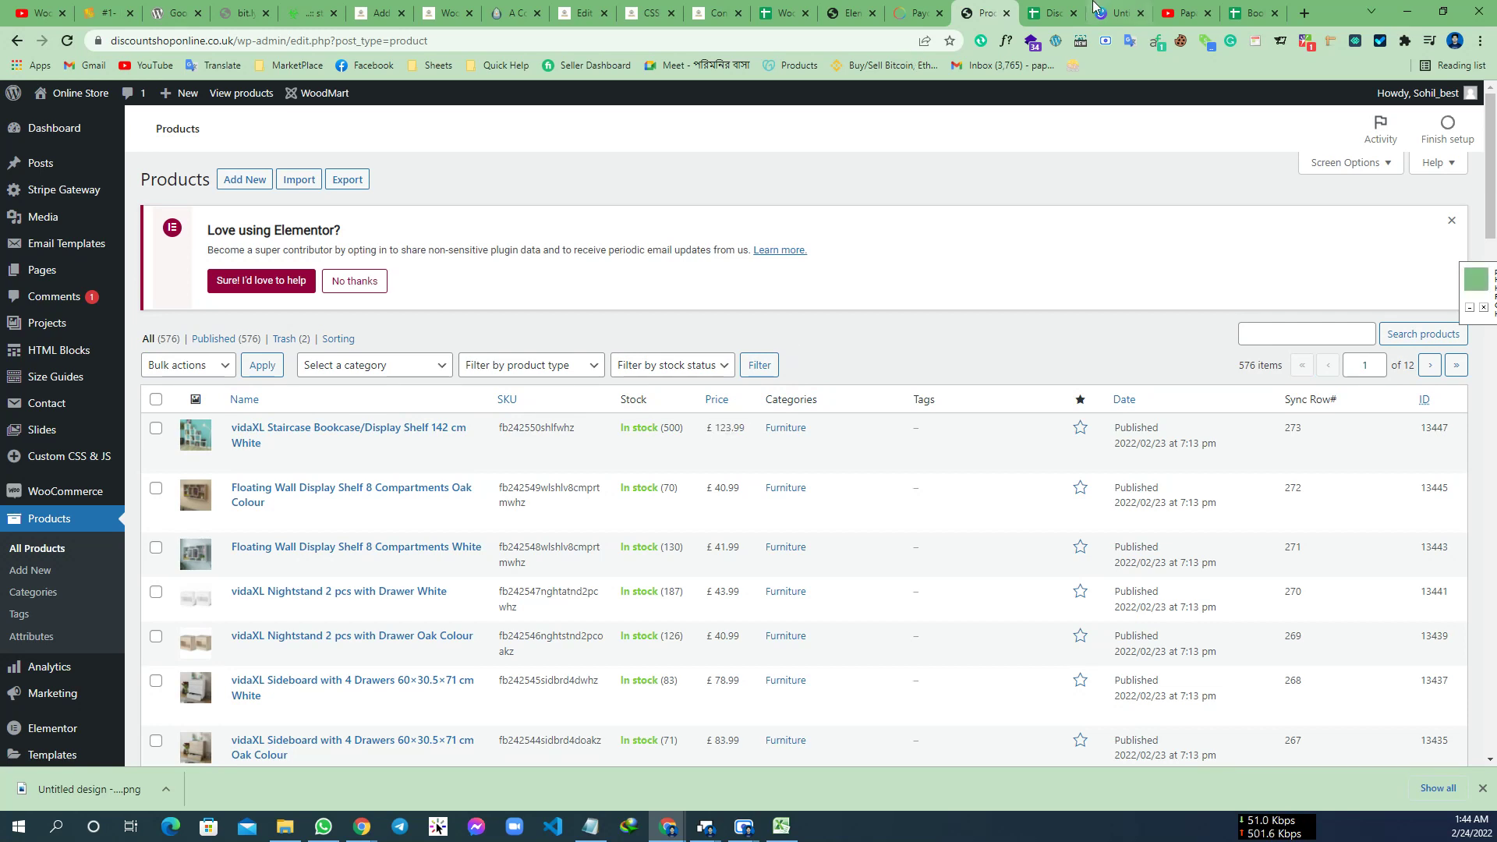
- Return to the products sheet and set the staircase bookcase's regular_price in cell K273 to 500
key(ctrl+Tab)
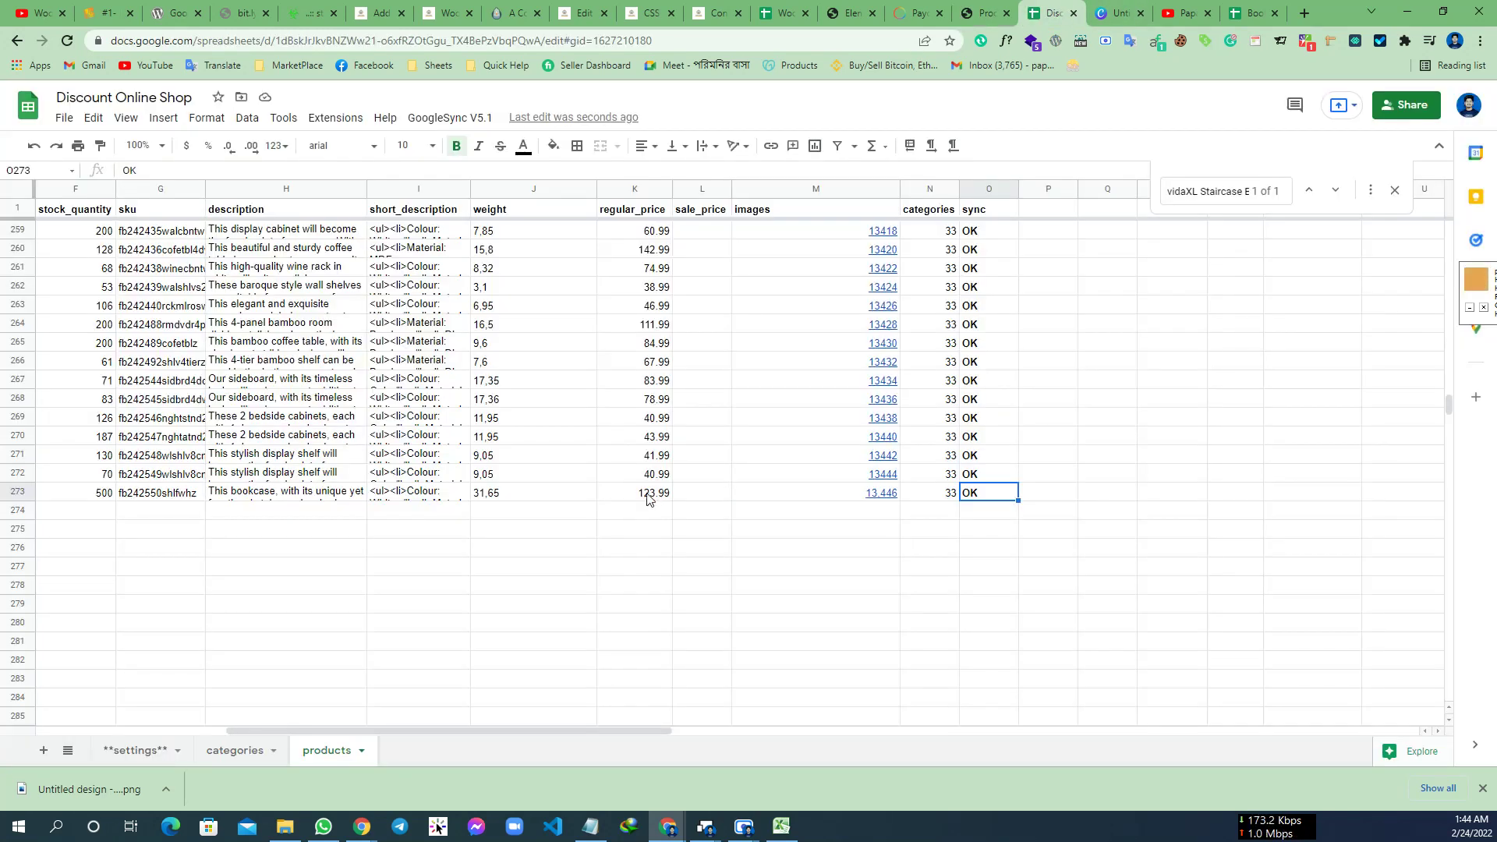
click(645, 492)
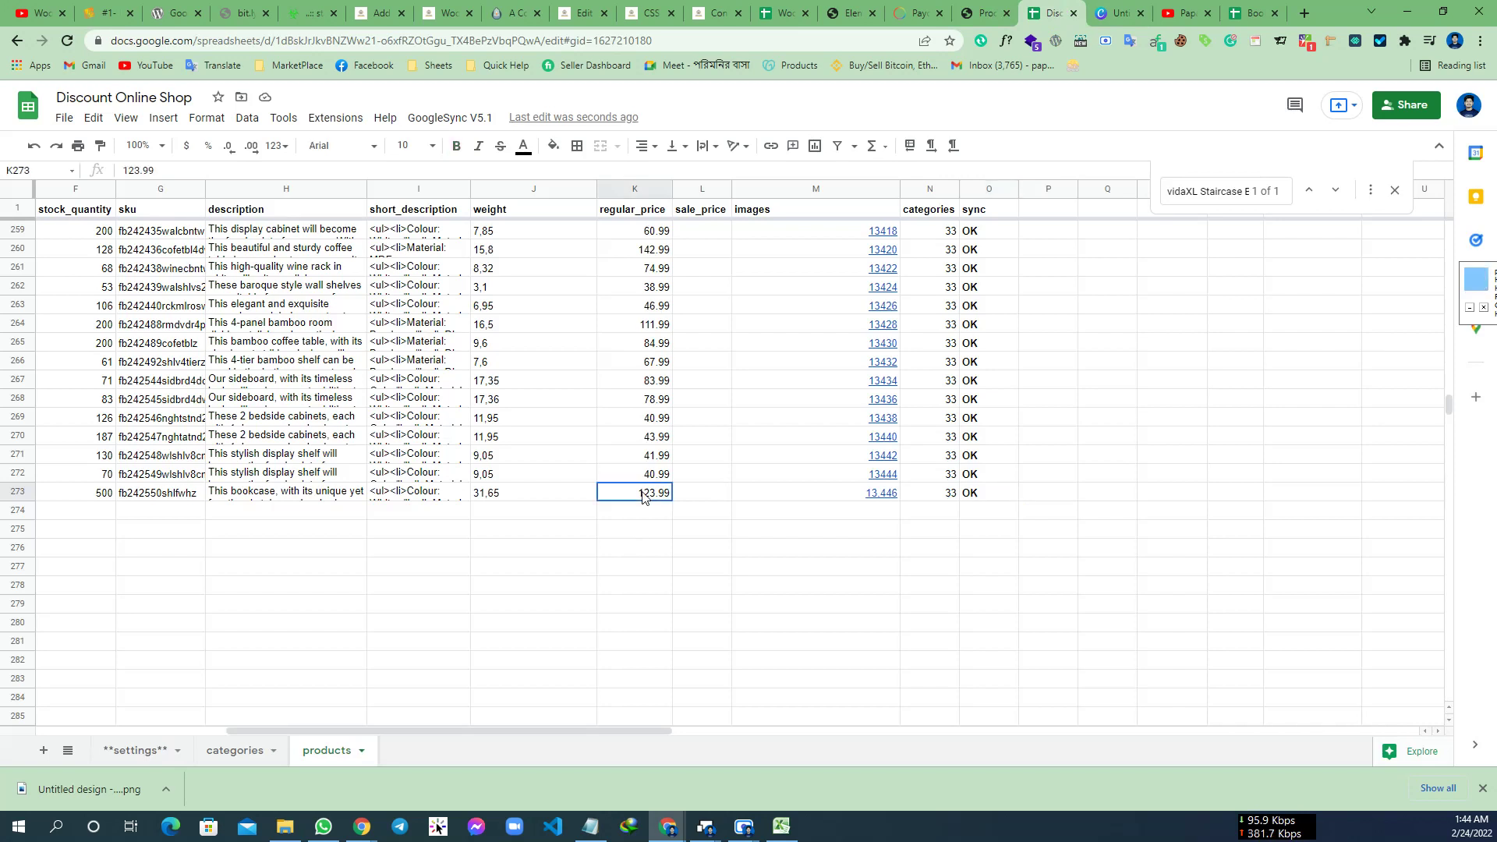
double_click(646, 492)
key(BackSpace)
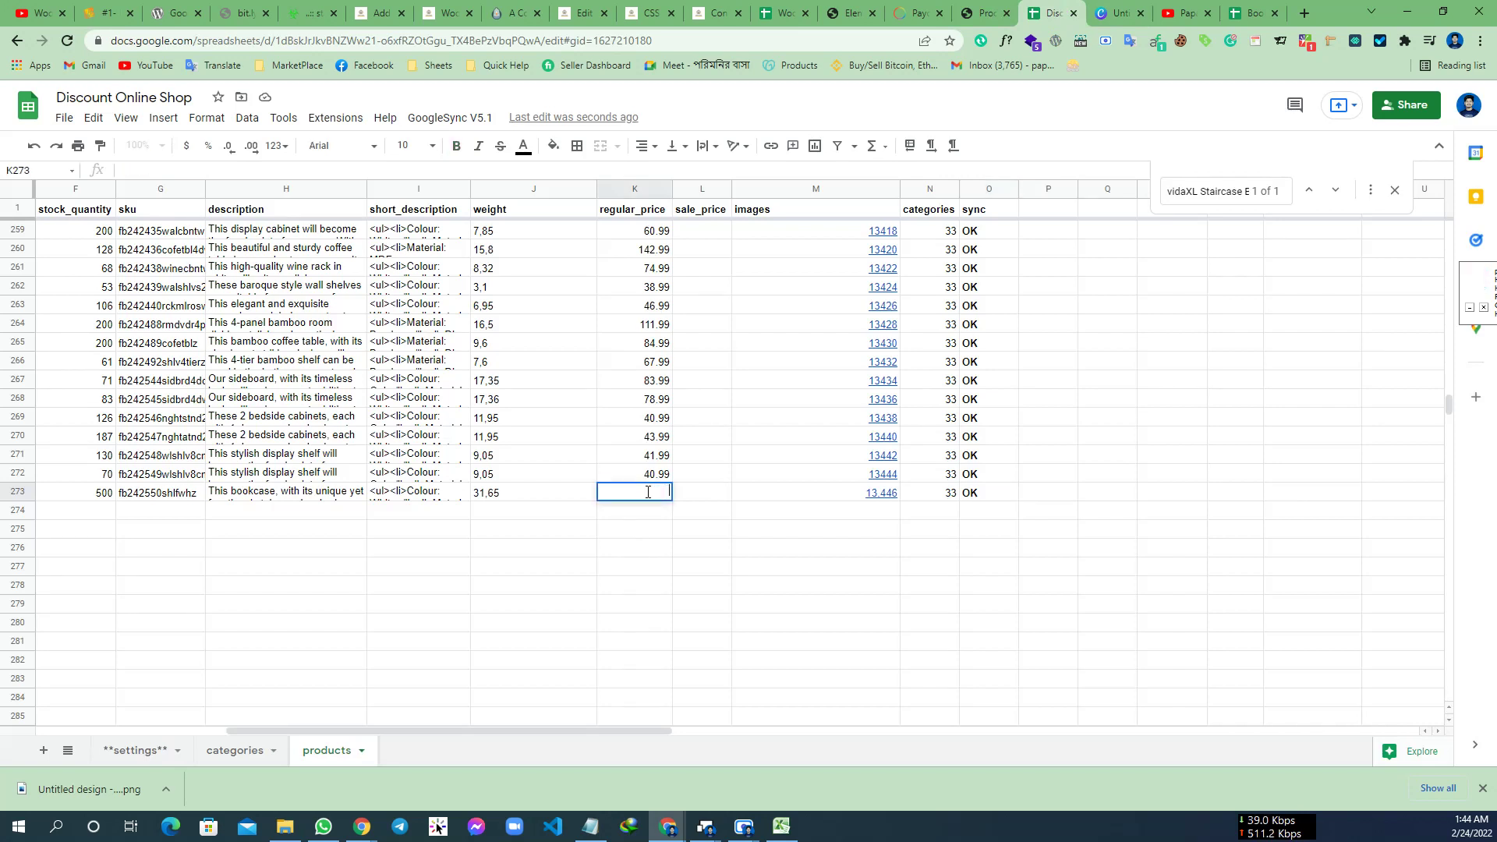
click(741, 509)
- Empty the sync cell O273 again and run the GoogleSync data sync to send the new price to the store
click(975, 496)
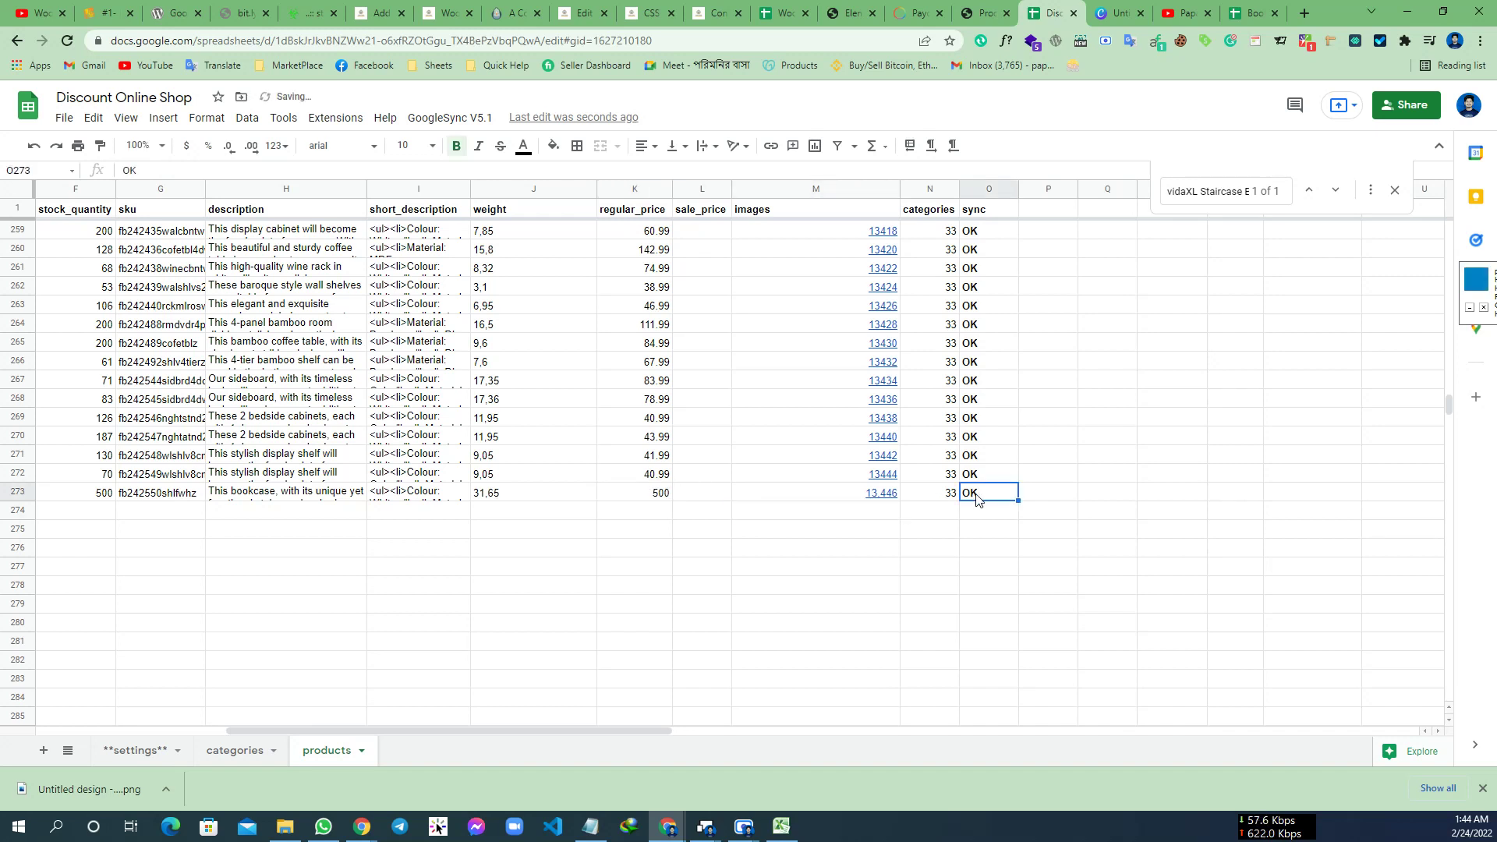
key(Delete)
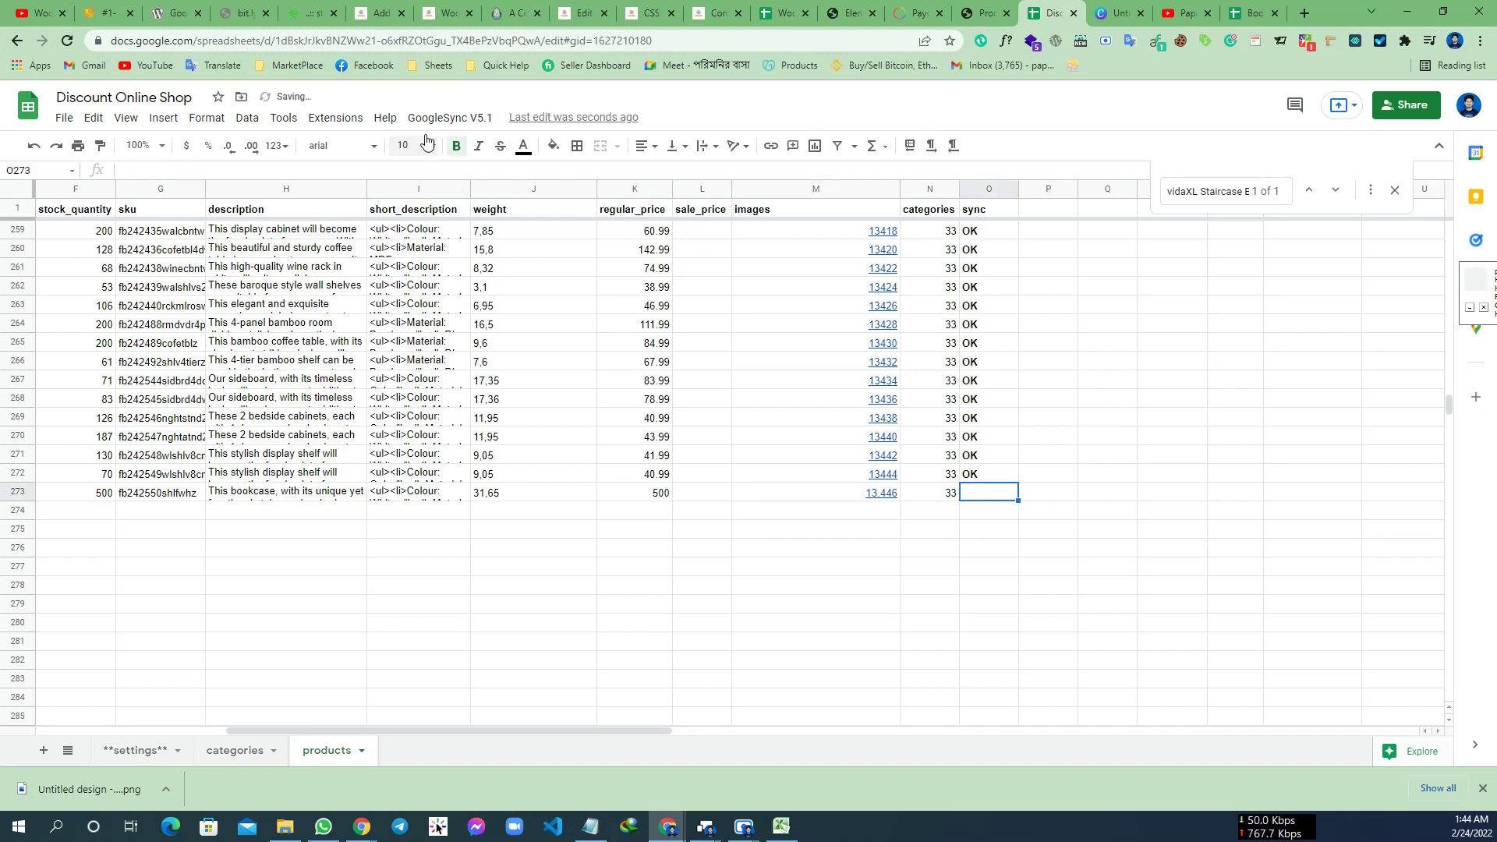
click(450, 117)
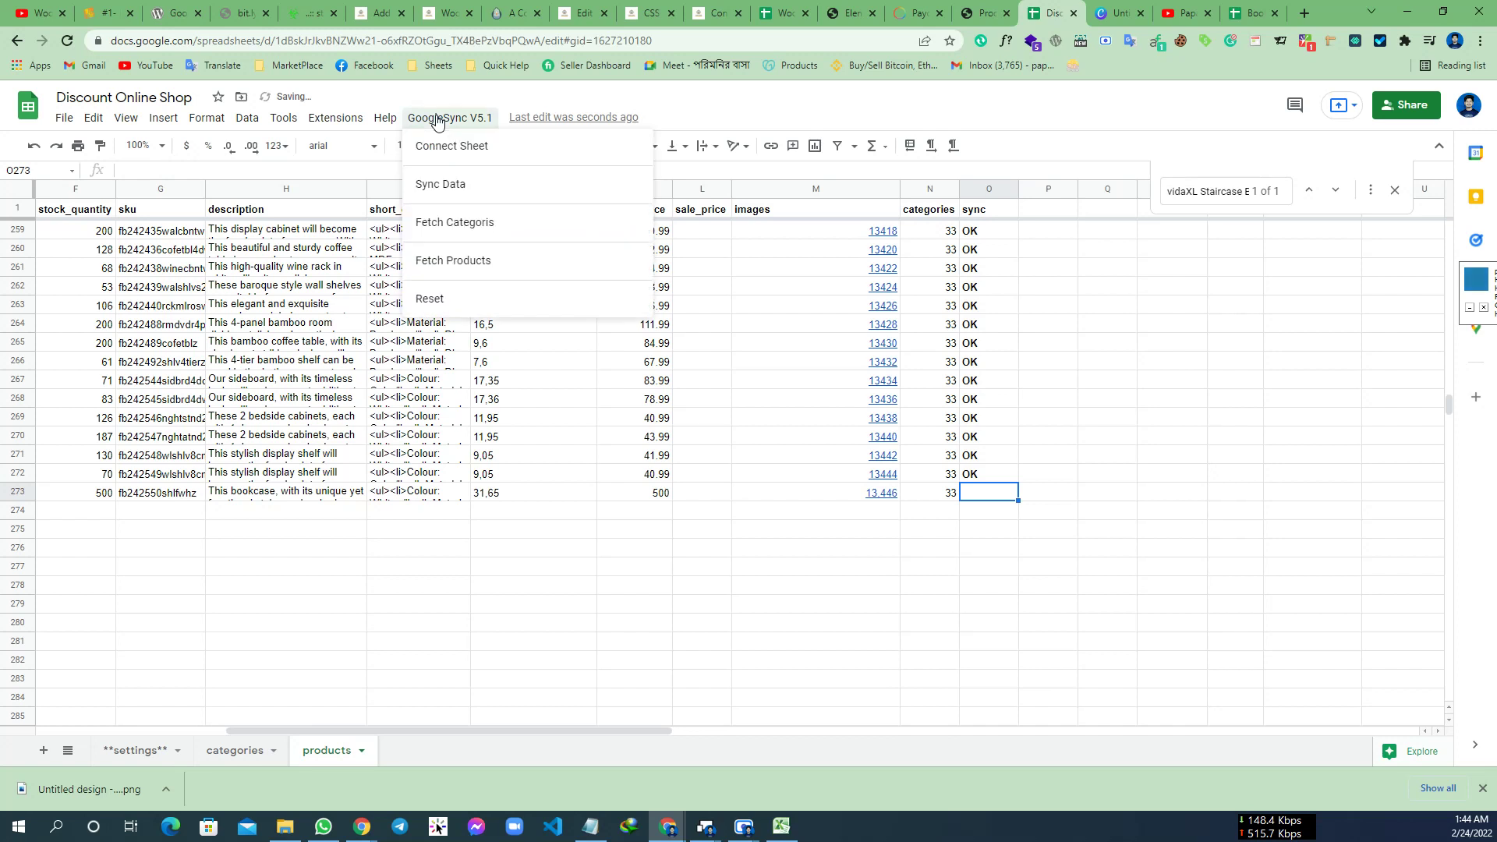
click(451, 189)
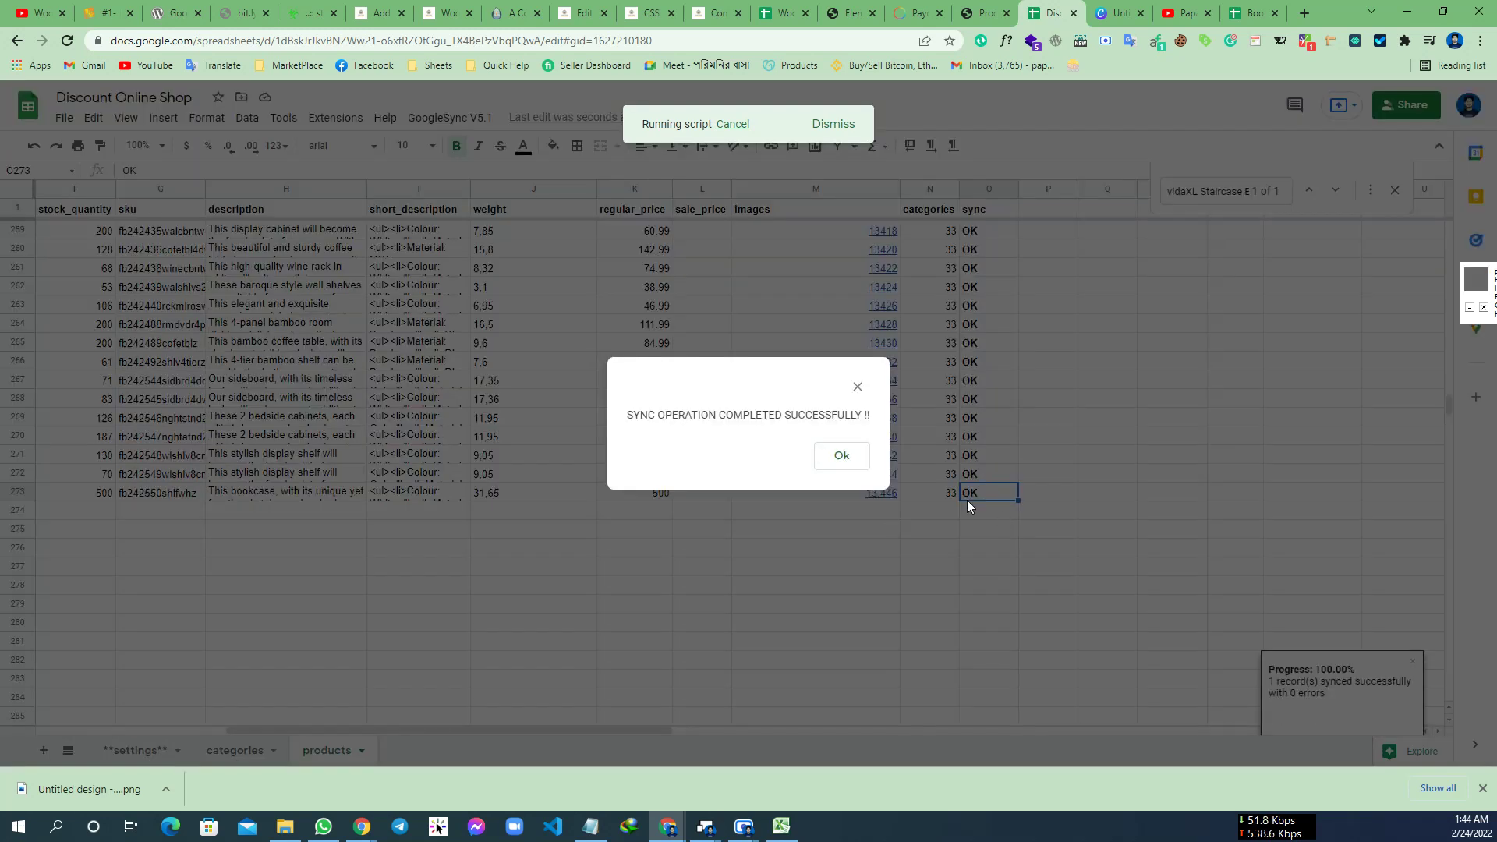
click(841, 456)
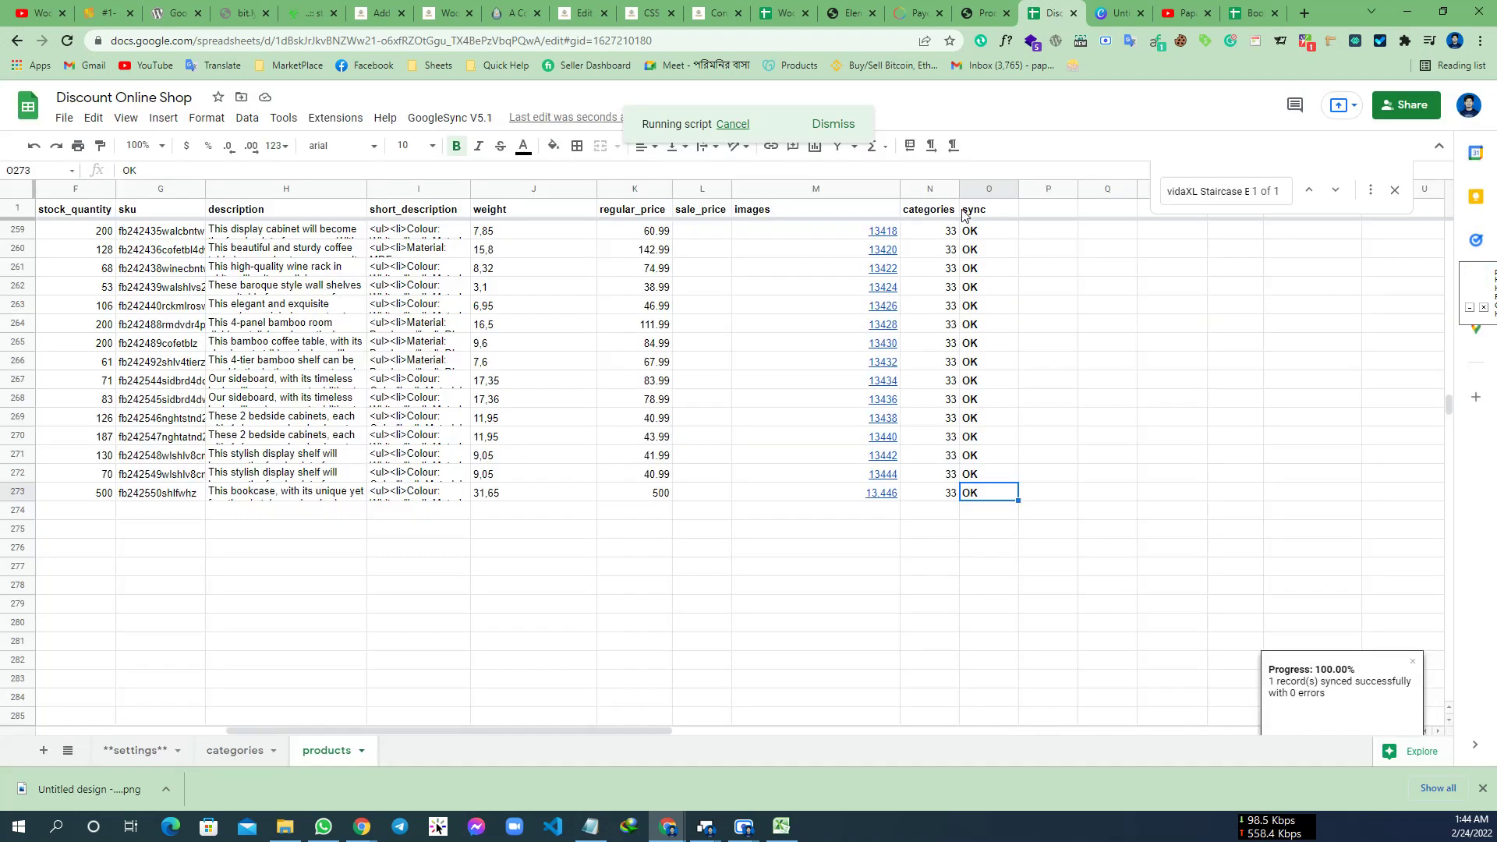
- Reload the WooCommerce product list and check the staircase bookcase's price
click(988, 13)
right_click(864, 195)
click(893, 235)
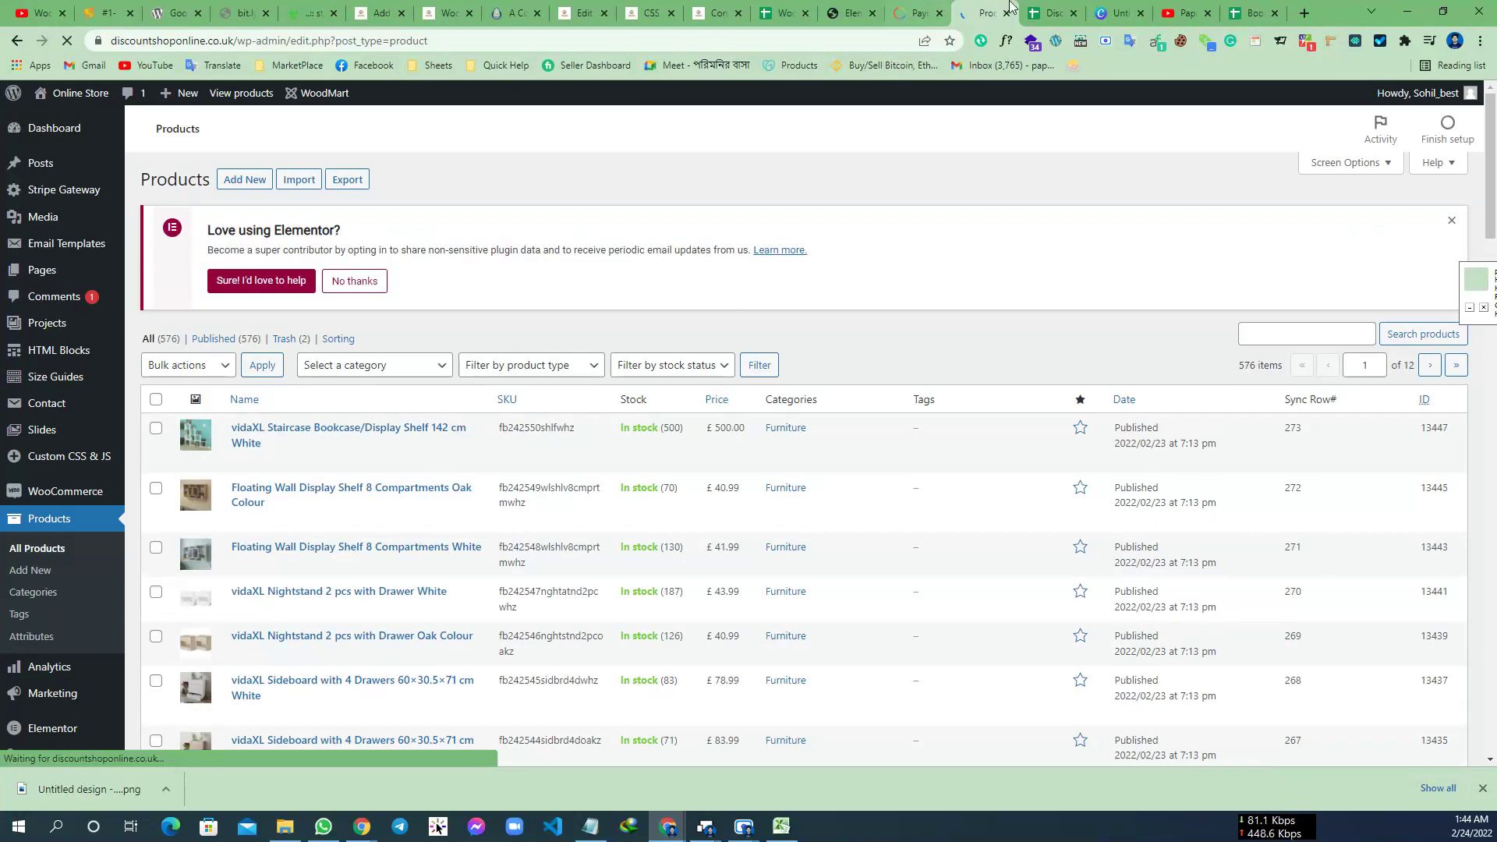
- Return to the products sheet and set the staircase bookcase's regular_price in cell K273 to 123.99
key(ctrl+Tab)
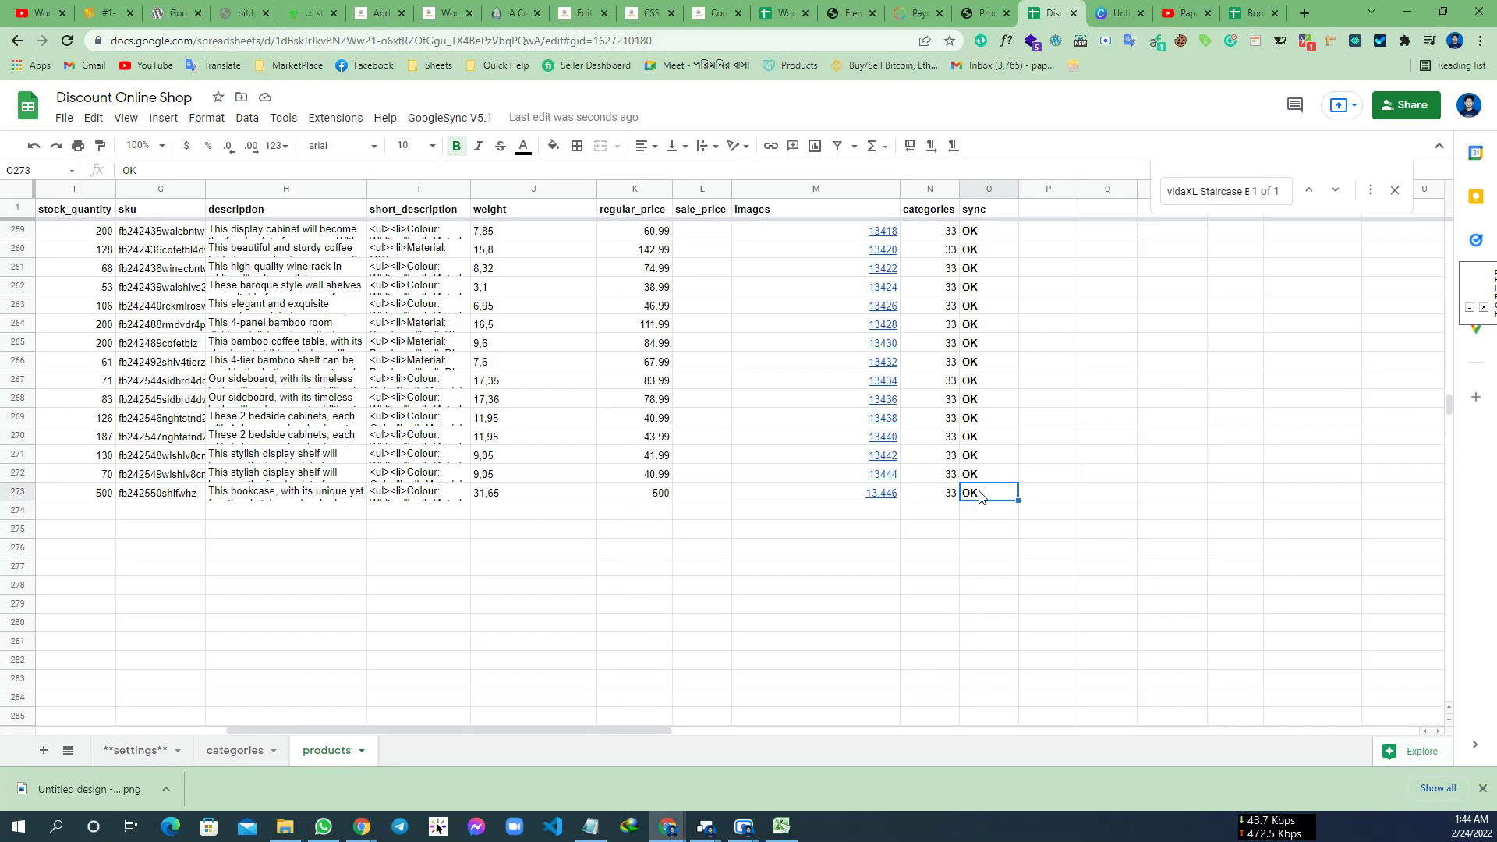
double_click(634, 493)
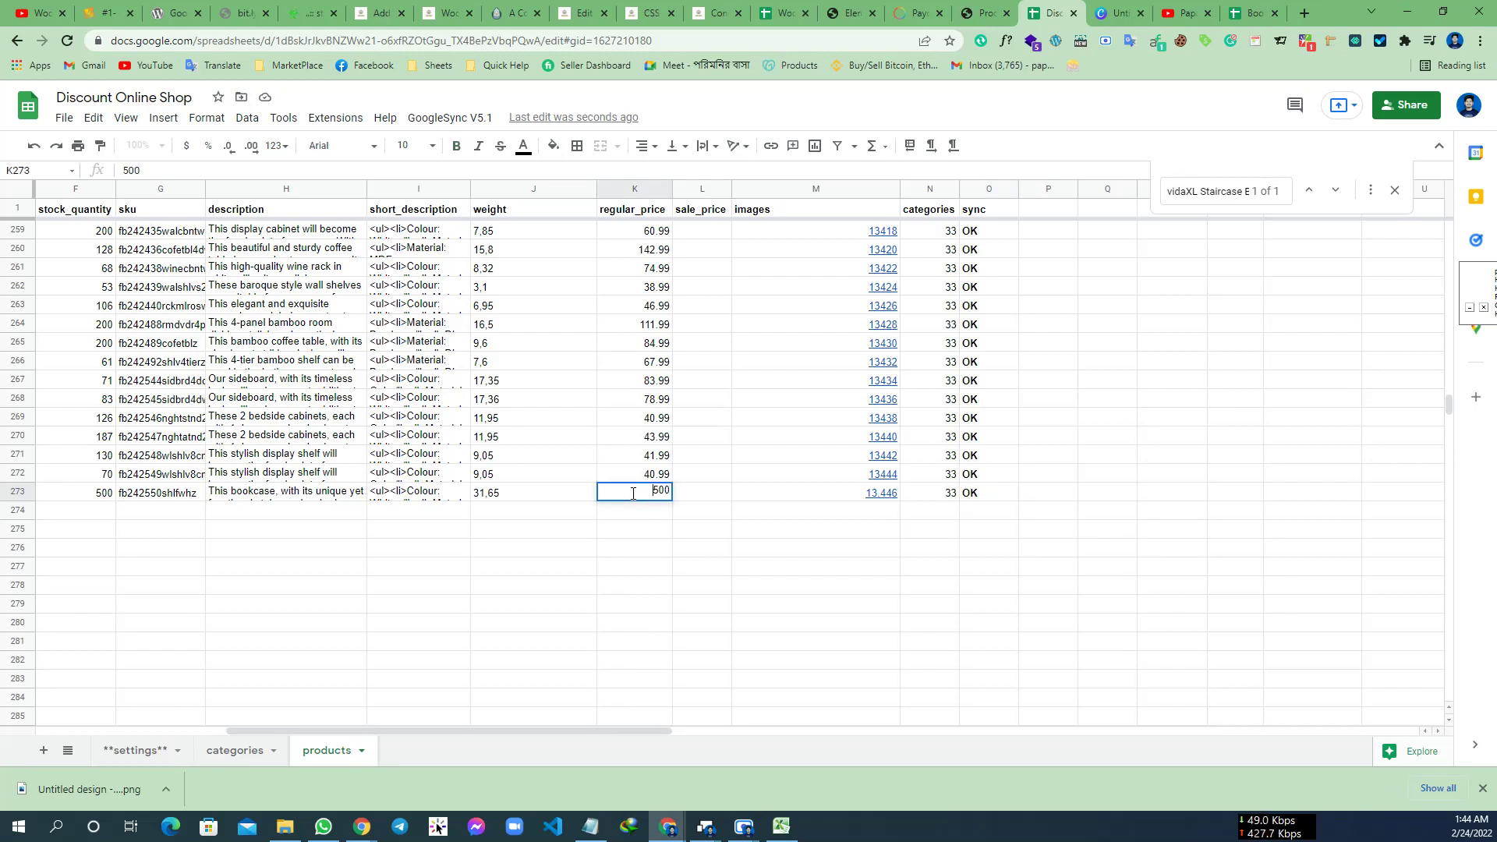
text(123.99)
click(683, 494)
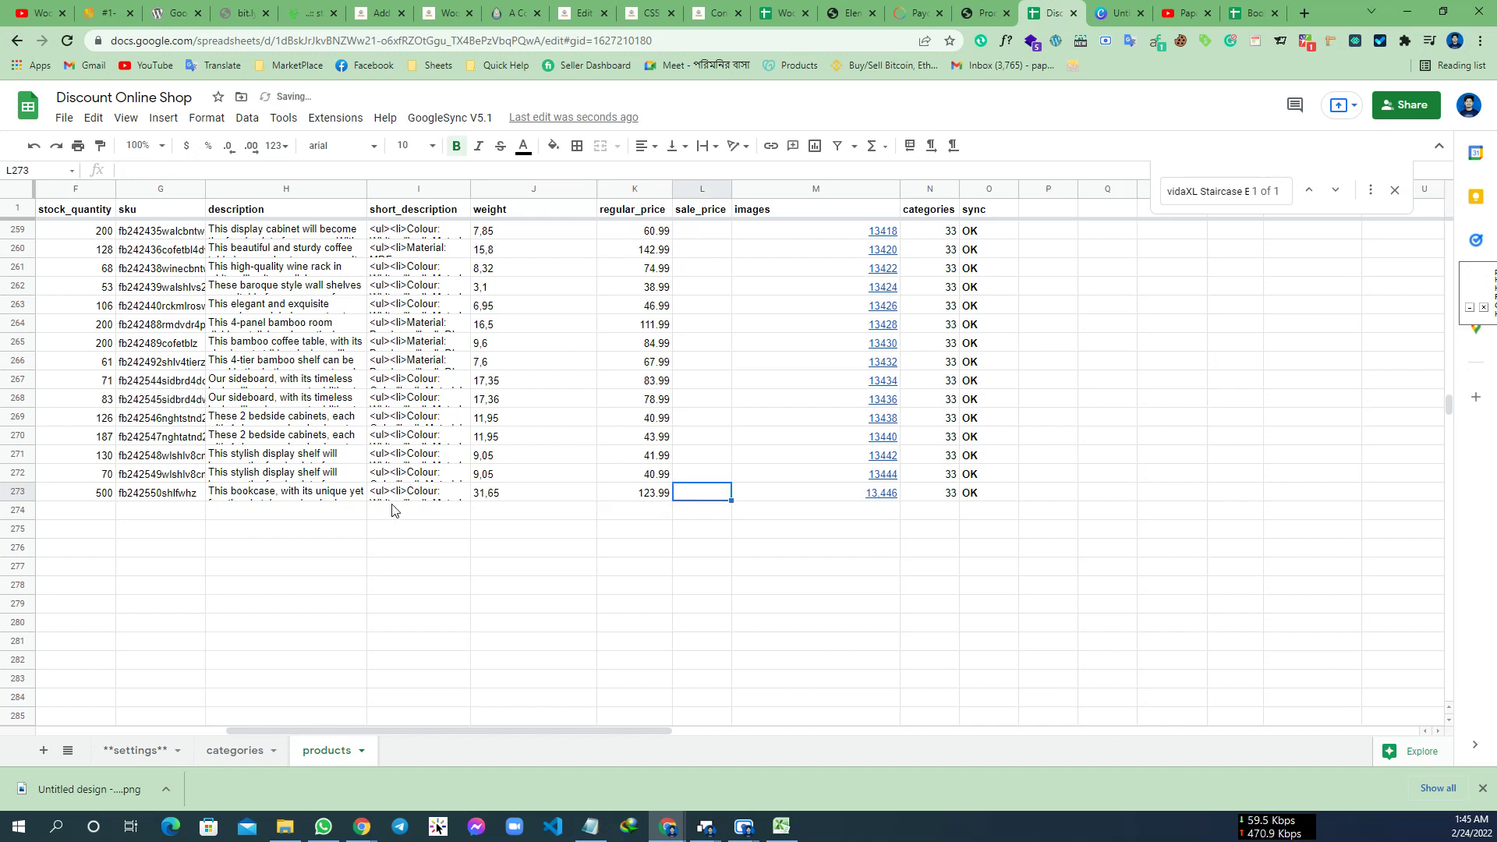
- Clear the bookcase's sync status in O273 and run the GoogleSync data sync to send the 123.99 price to the store
click(967, 495)
key(Delete)
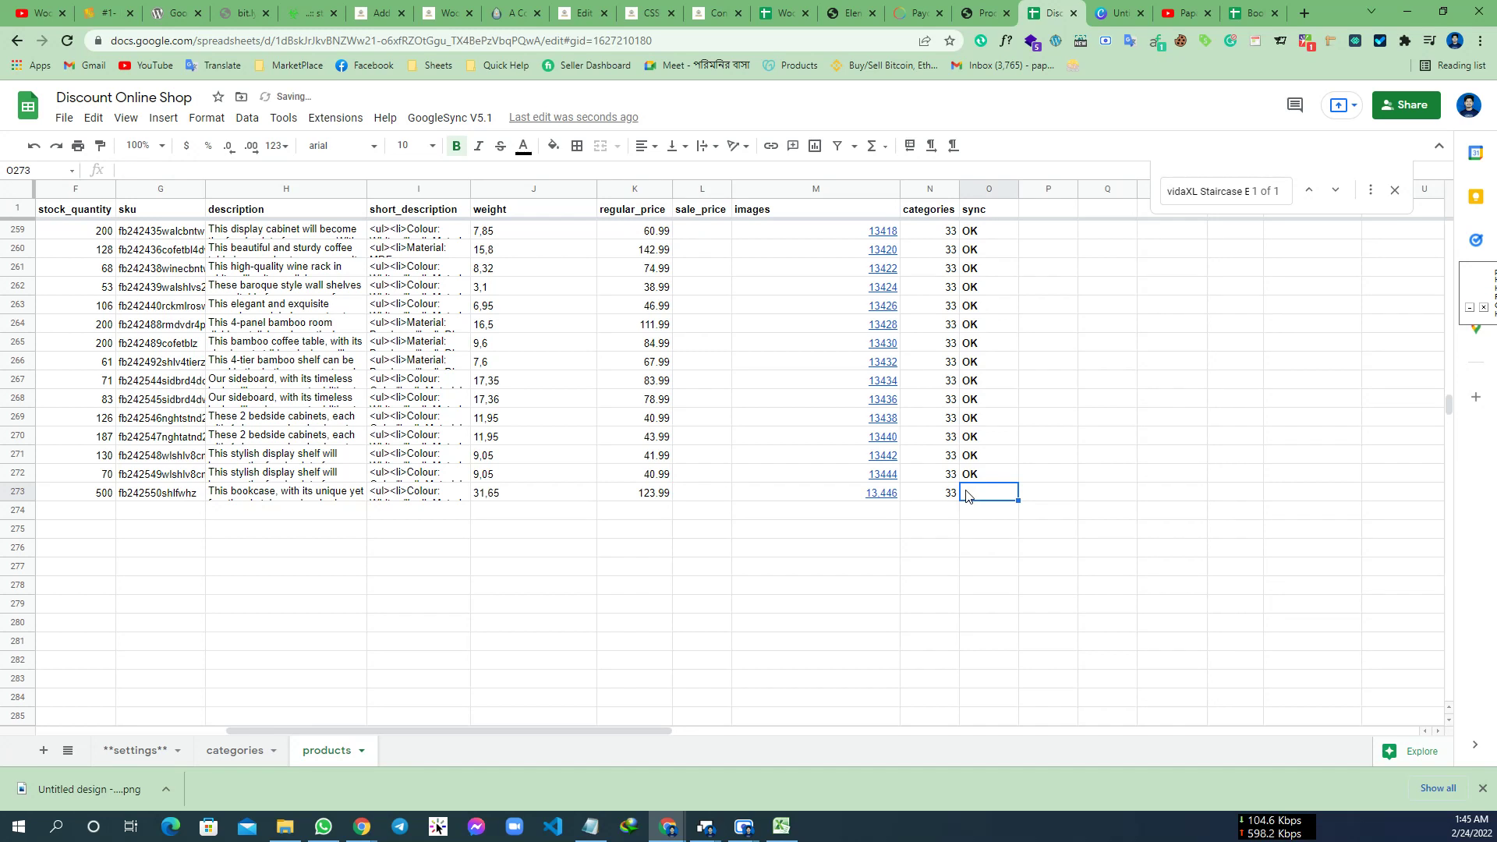
click(451, 118)
click(464, 187)
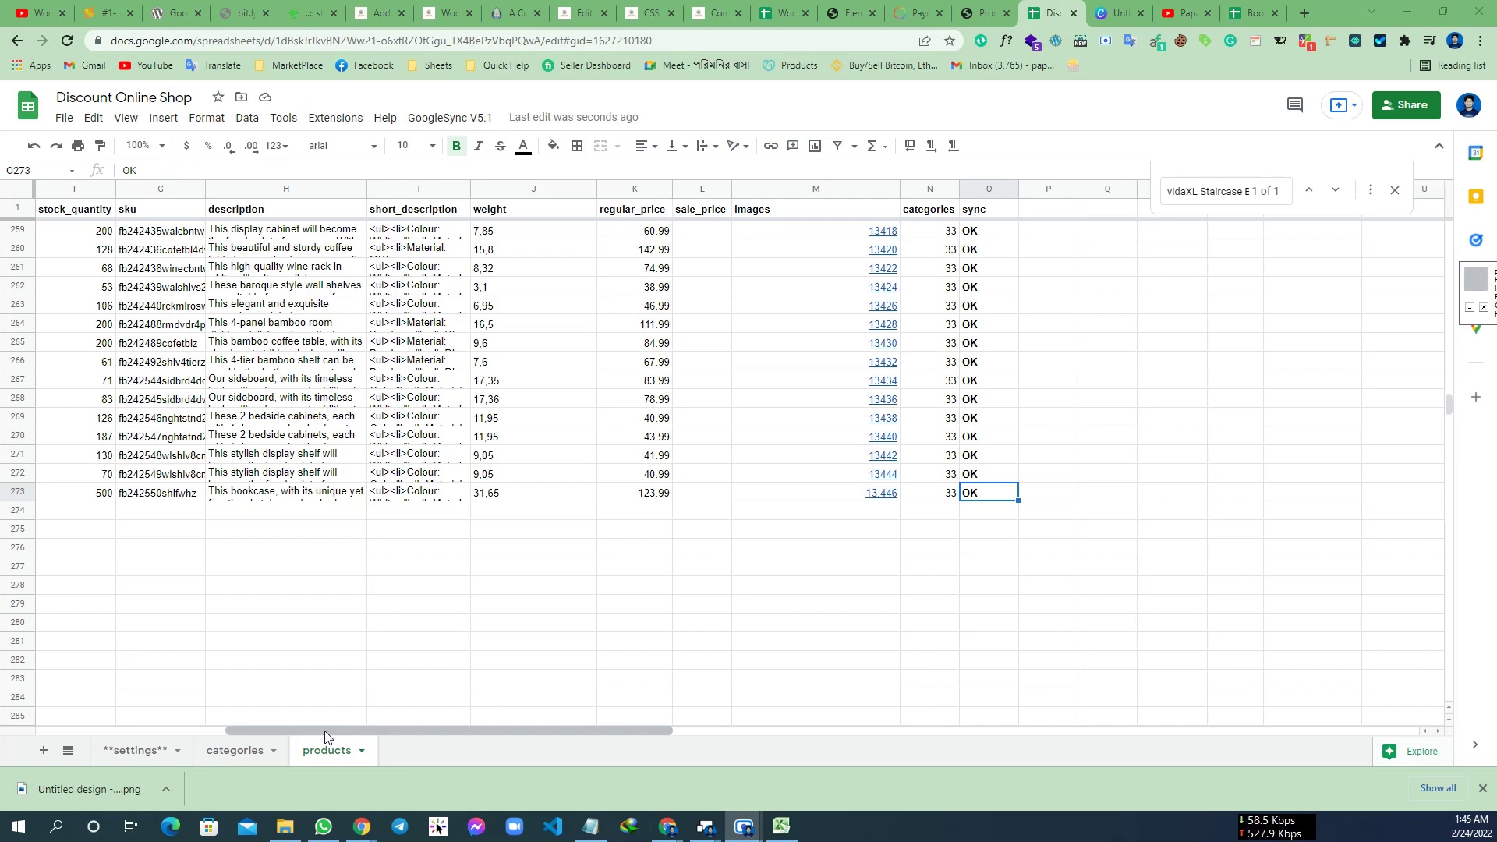
- Close the sheet search and add a new product named "Demo product" in cell B274
drag(329, 718, 148, 714)
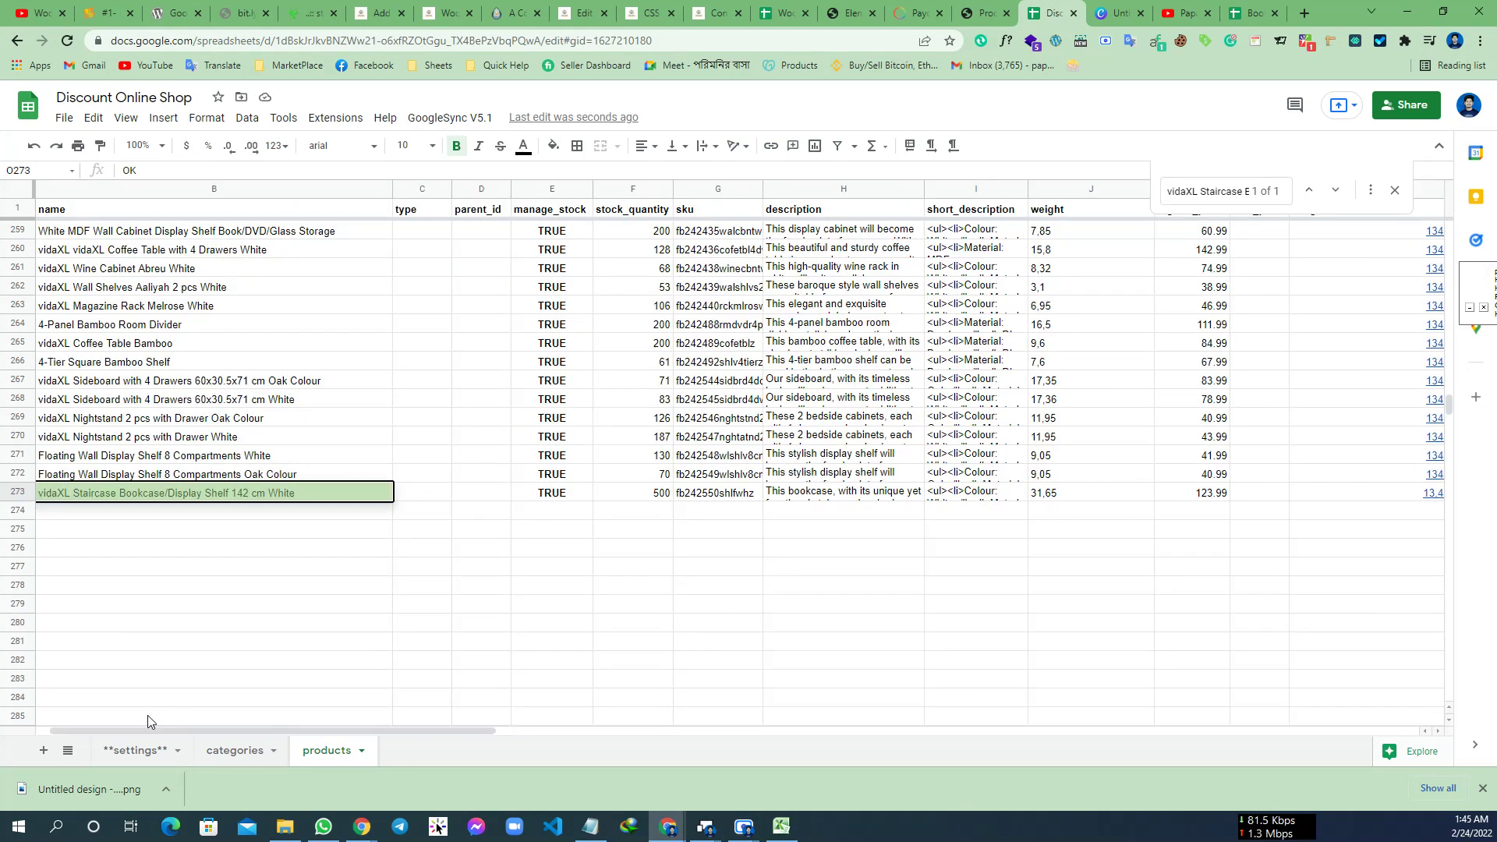
click(1395, 190)
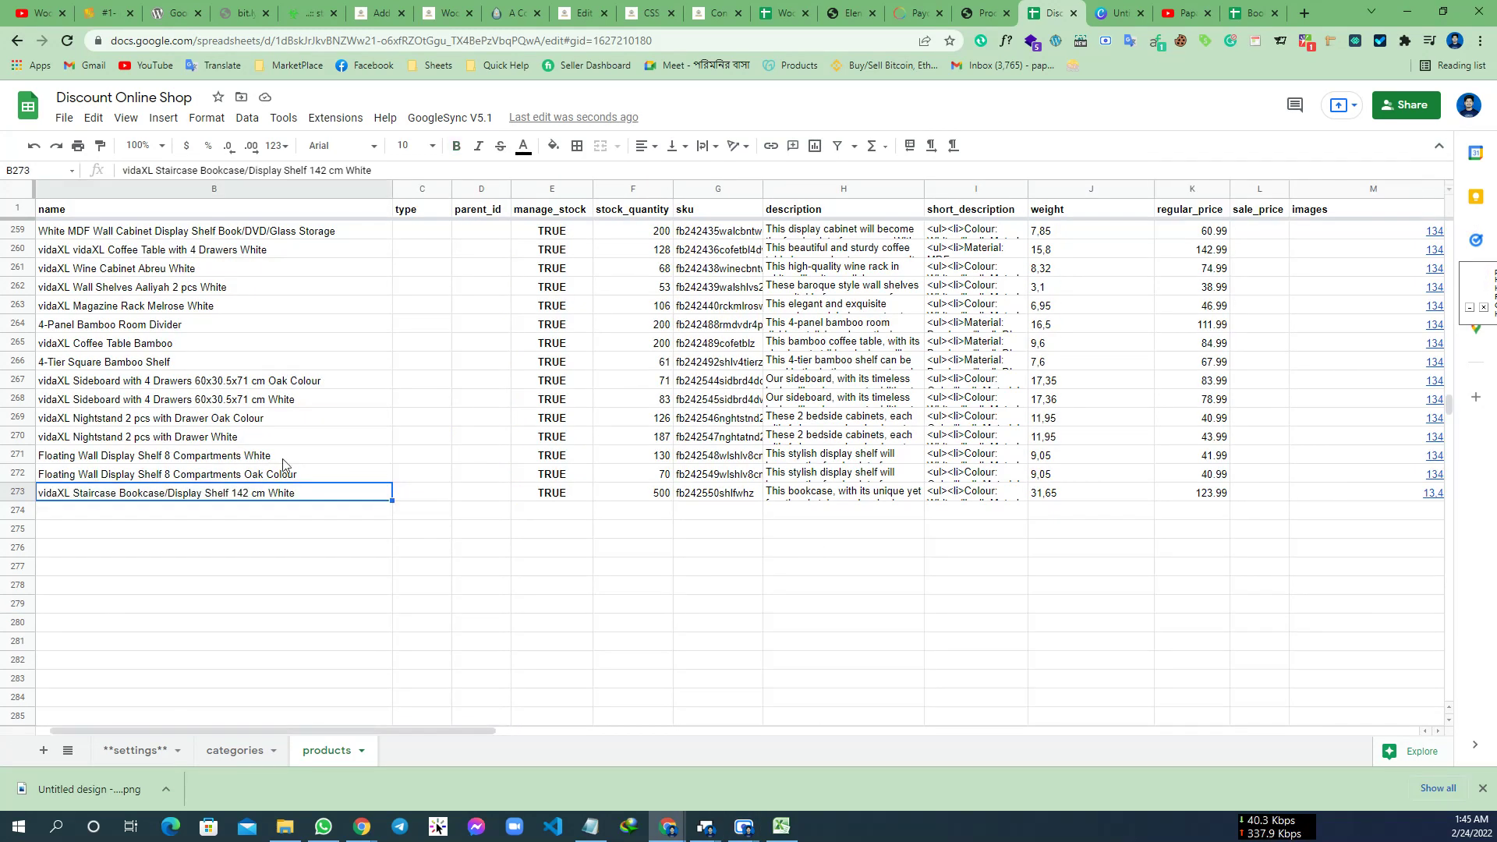
double_click(241, 510)
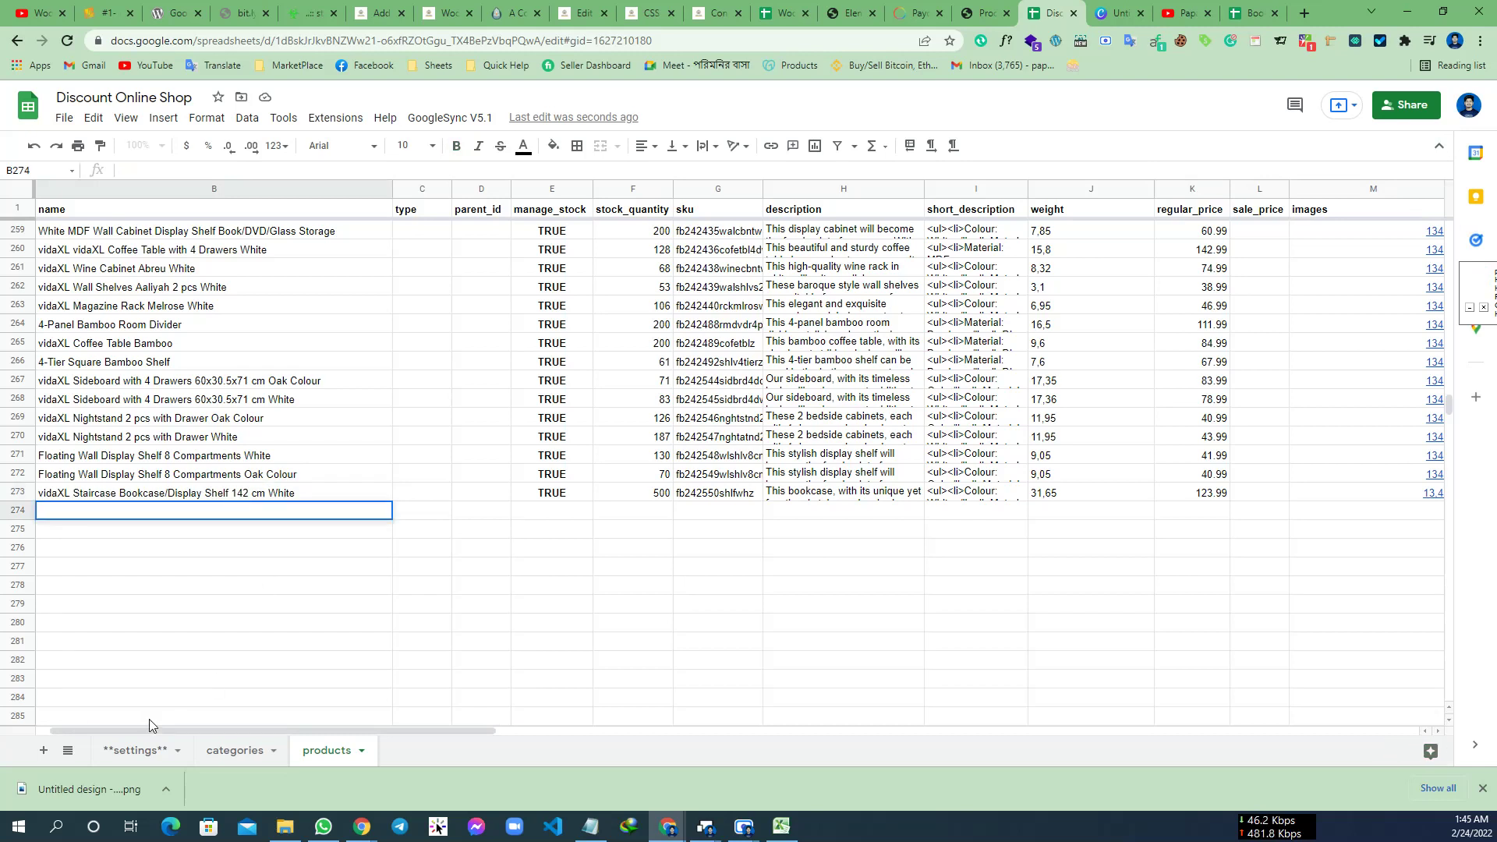
text(Dem)
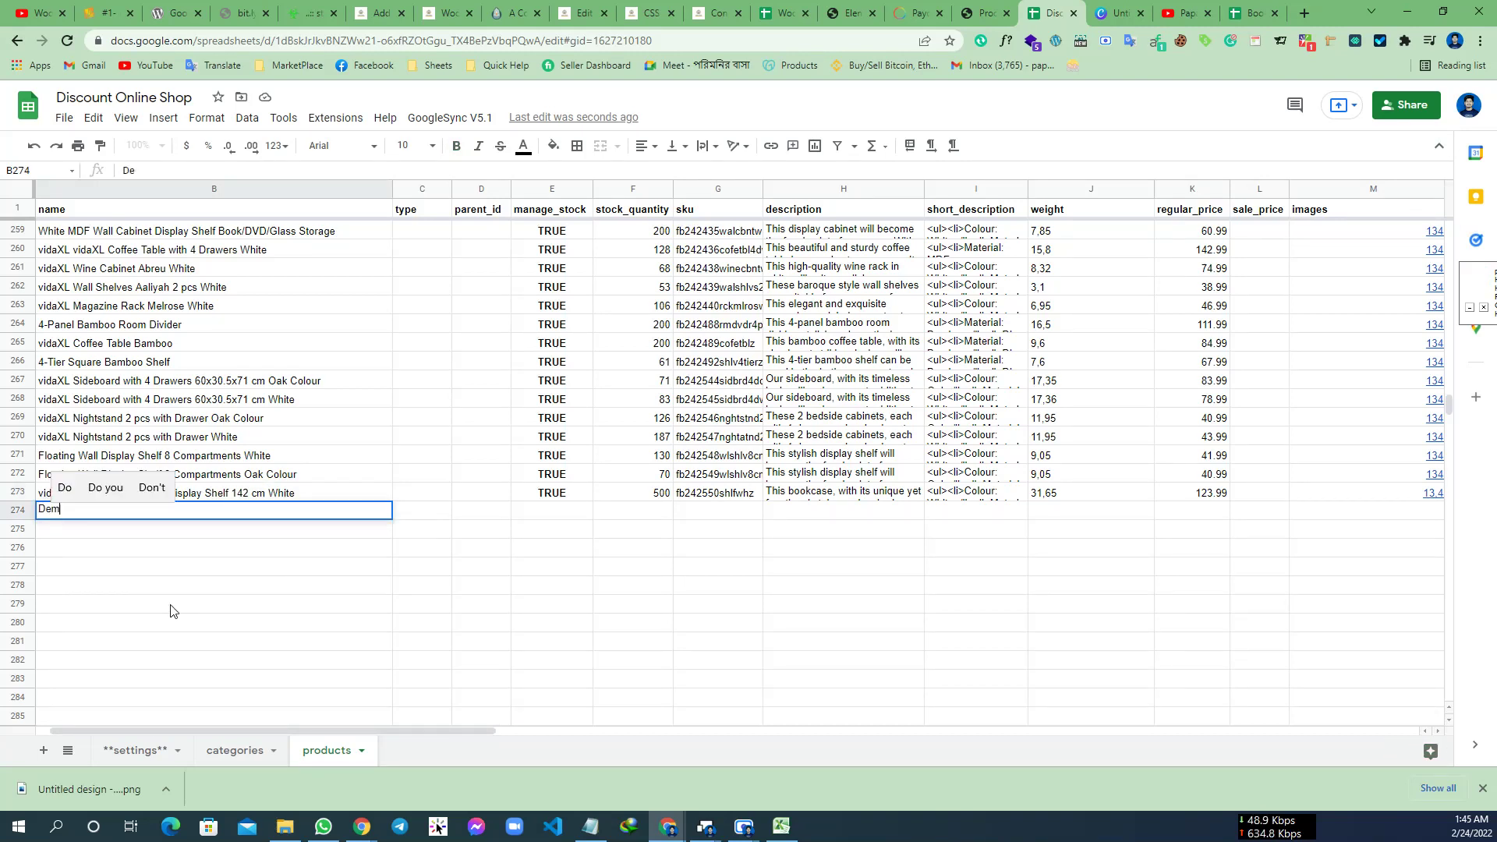
text(o produc)
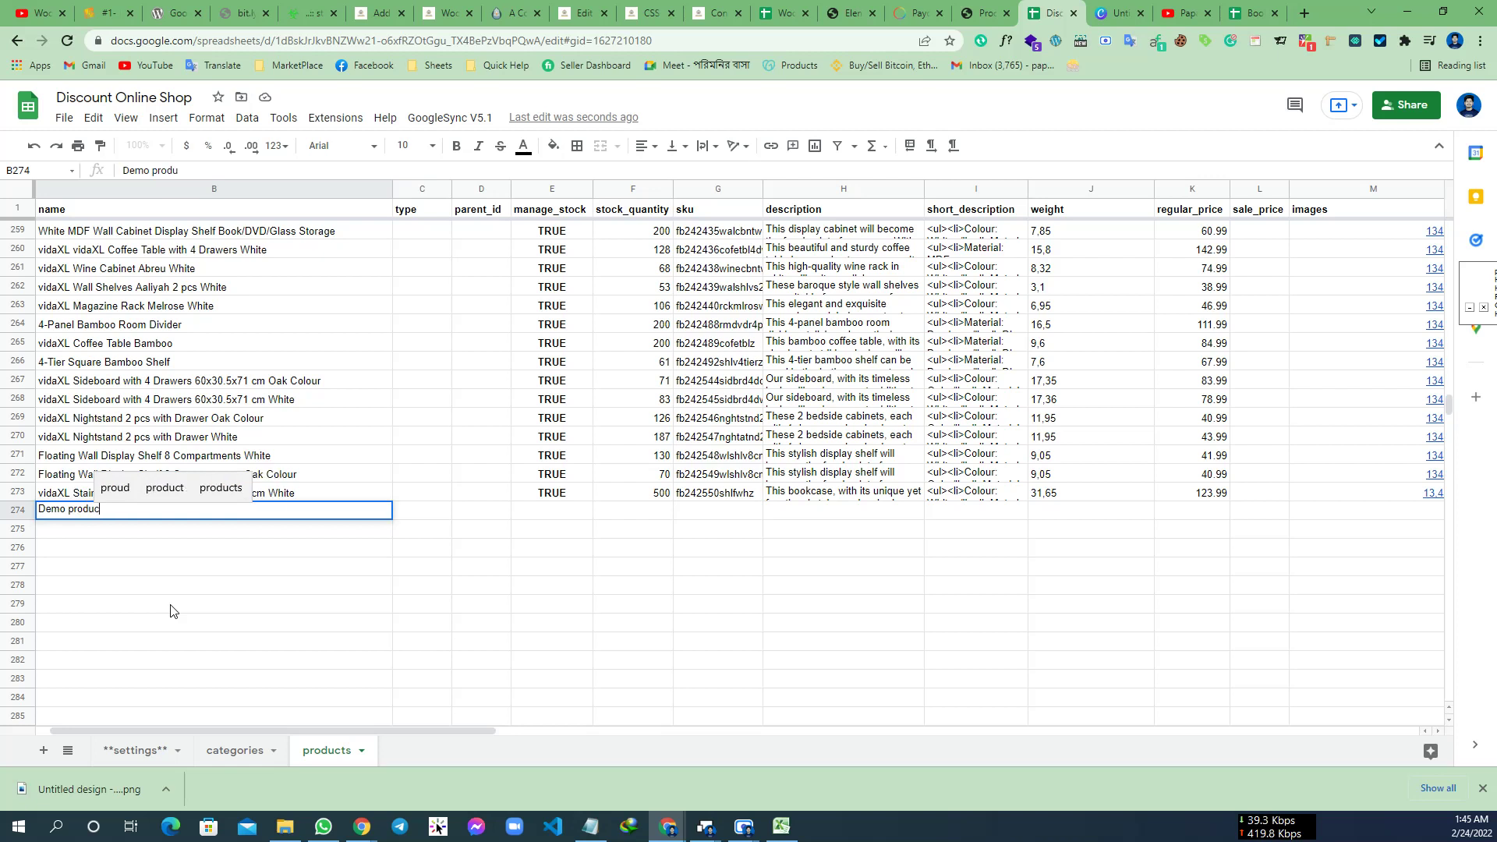
text(t)
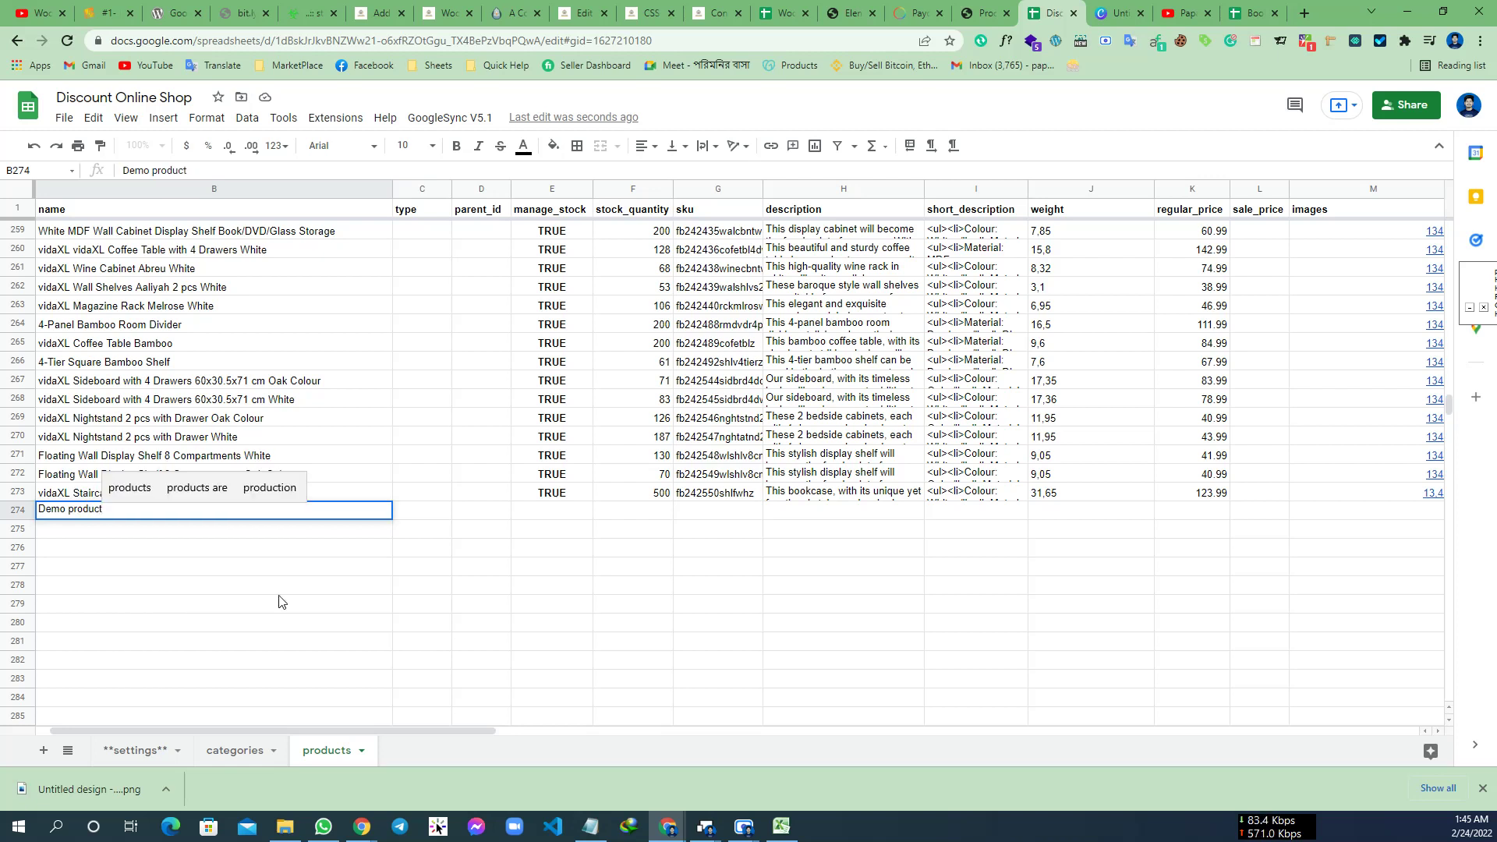
- Fill manage_stock TRUE from E273 down to E274 and enter a stock_quantity of 99 in F274 for the Demo product
click(566, 513)
click(568, 497)
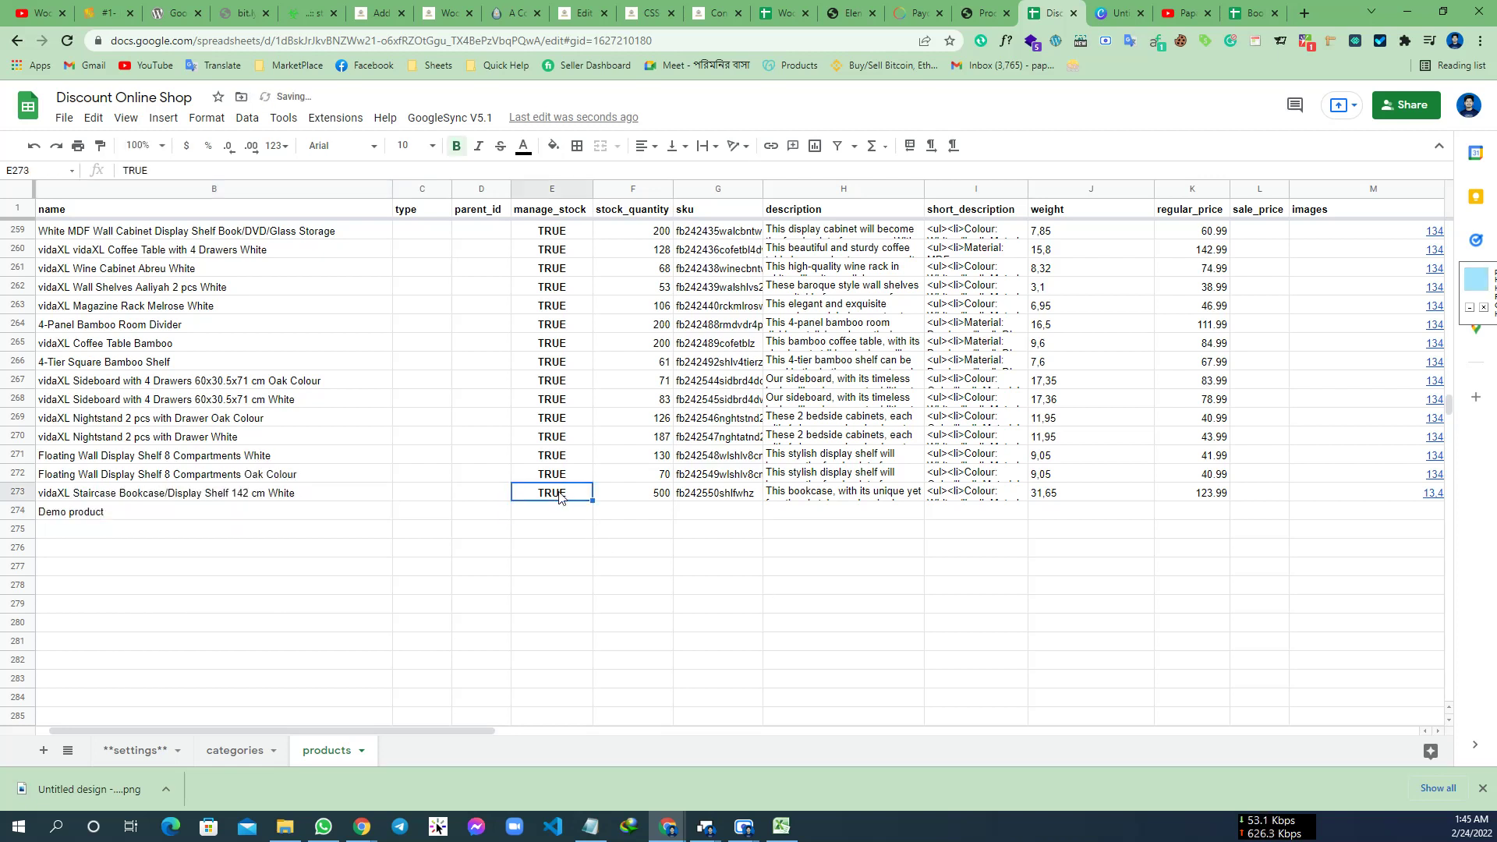
drag(592, 502, 605, 515)
double_click(647, 508)
text(99)
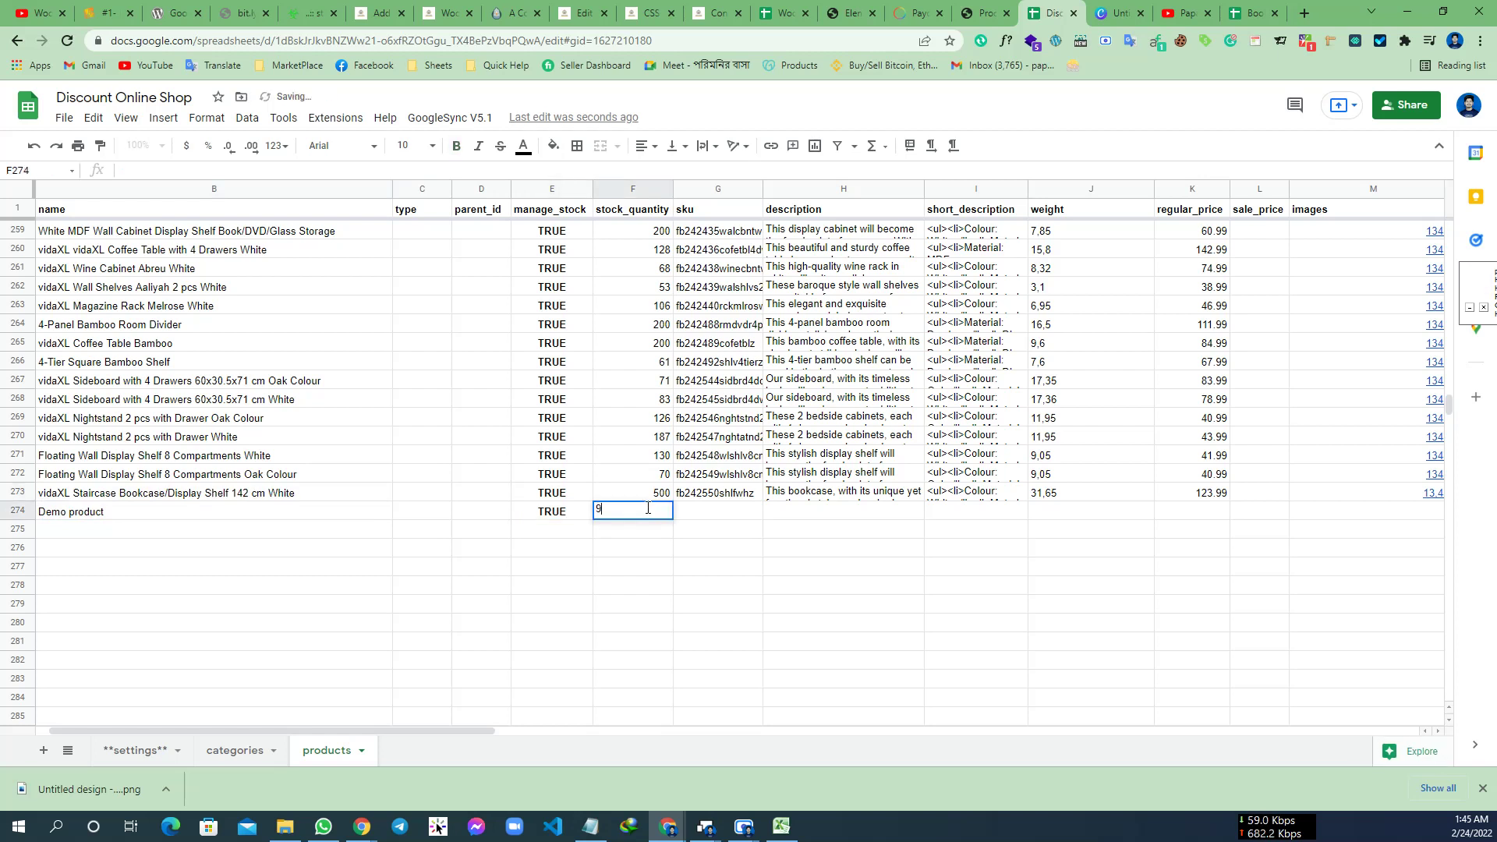
- Enter "dslfhsdkjf hskadf" as the Demo product's sku in cell G274
click(724, 513)
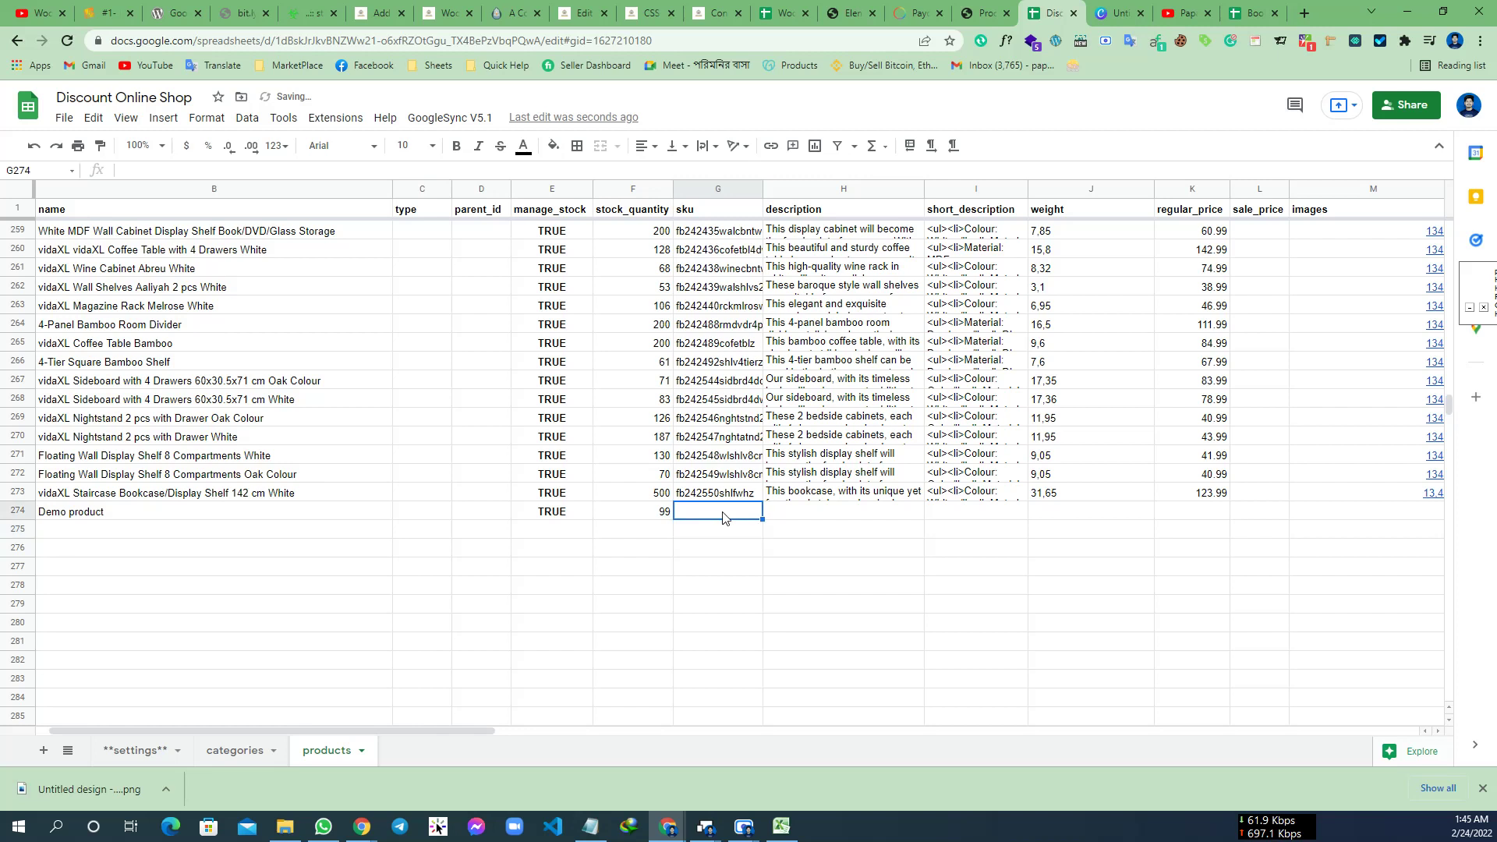
text(dslfhs dkjf hskadf)
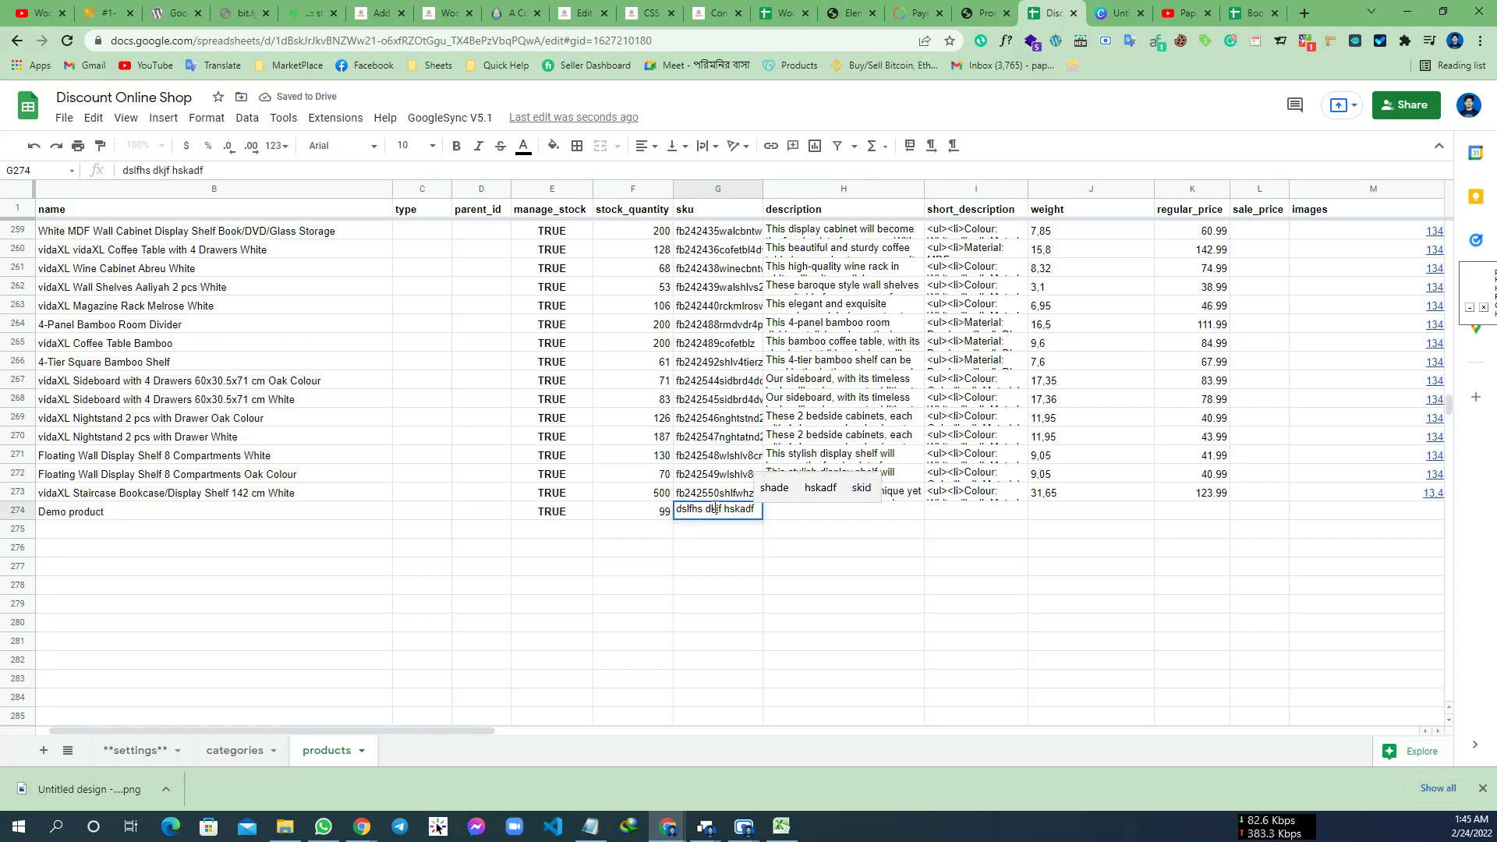
click(706, 508)
key(BackSpace)
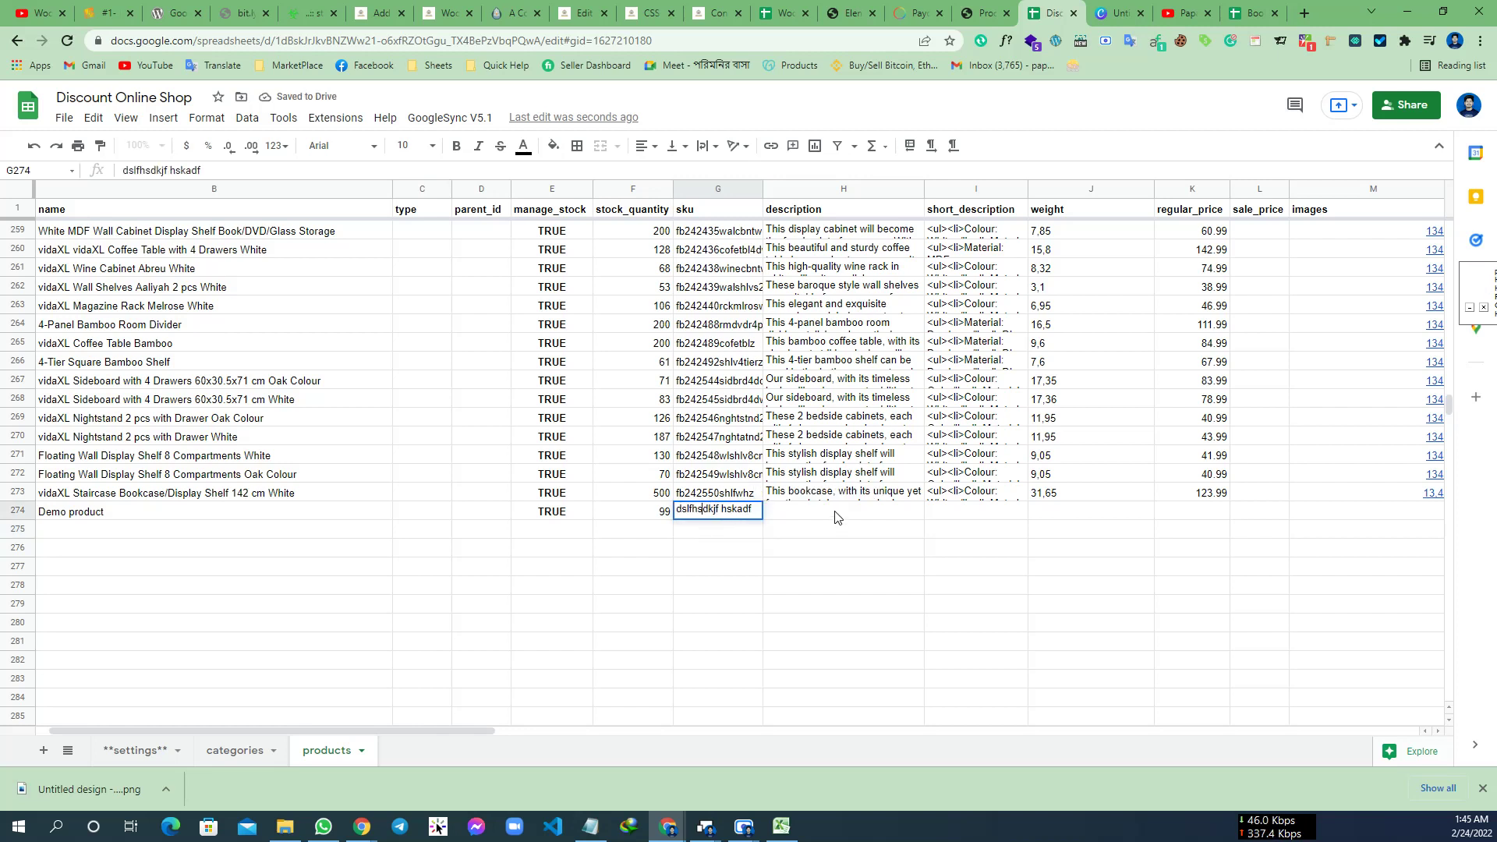
- Enter the placeholder description "fdgdfgdfgdfgdf" in H274 and the short_description "fgfdgdfgdfg" in I274
click(836, 516)
text(fdgdfgdfgdf)
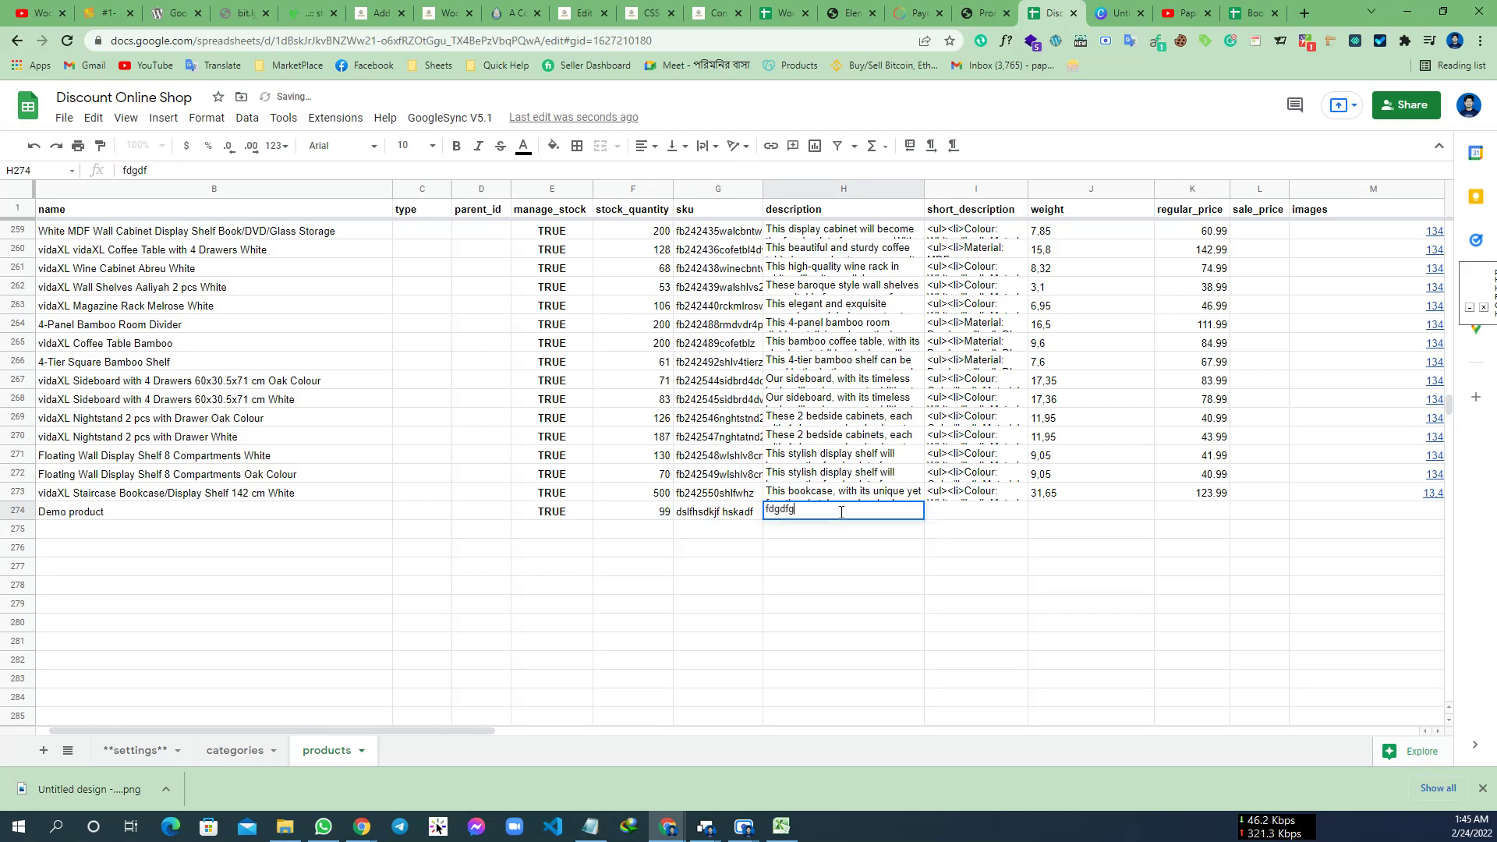
click(987, 518)
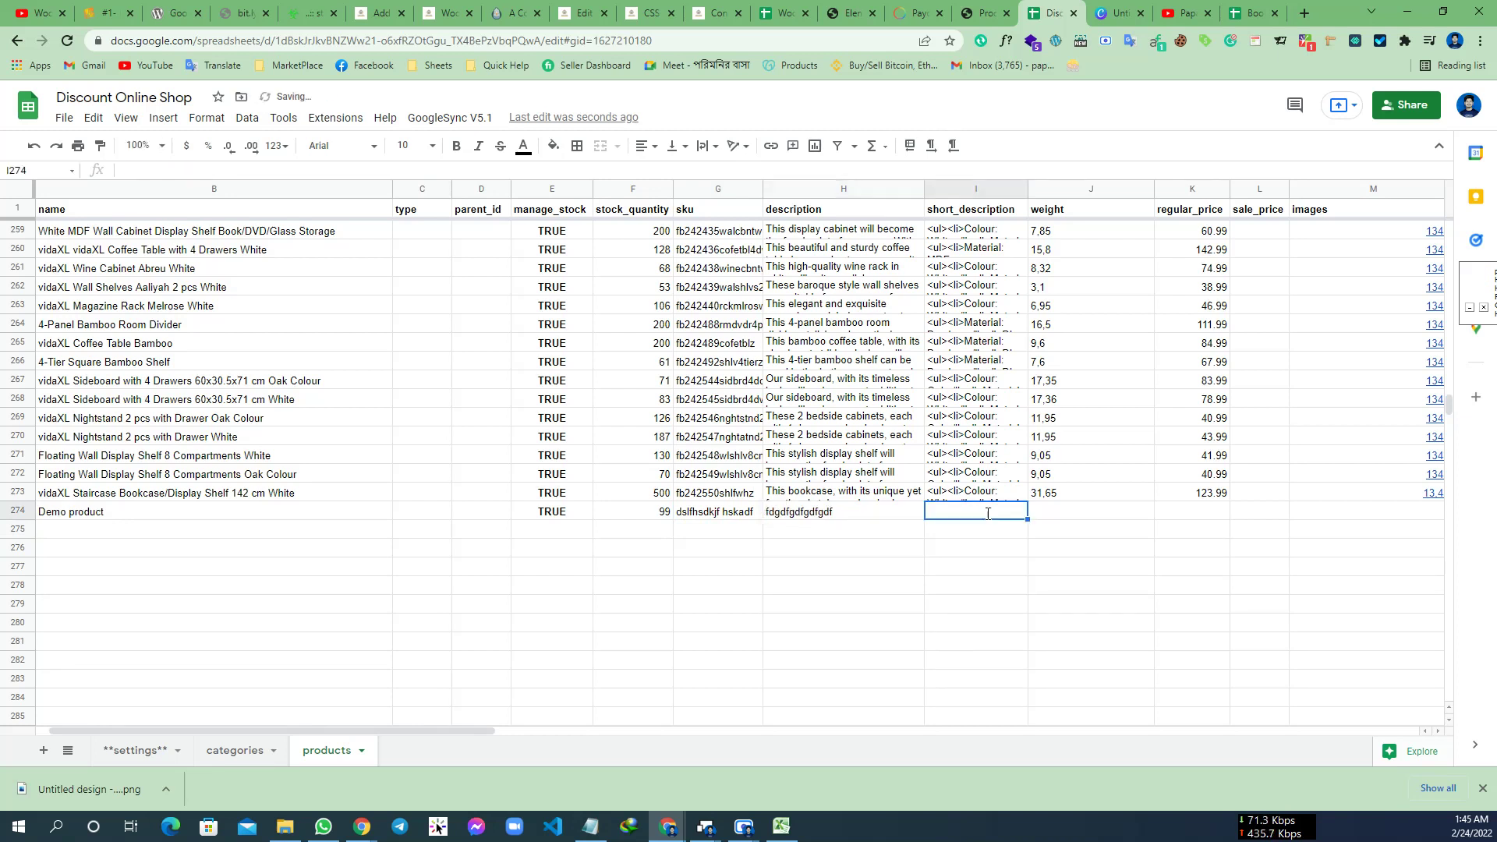
text(fgfdgdfgdfg)
- Set the Demo product's weight in J274 to 32 and its regular_price in K274 to 999, leaving sale_price empty
double_click(1078, 512)
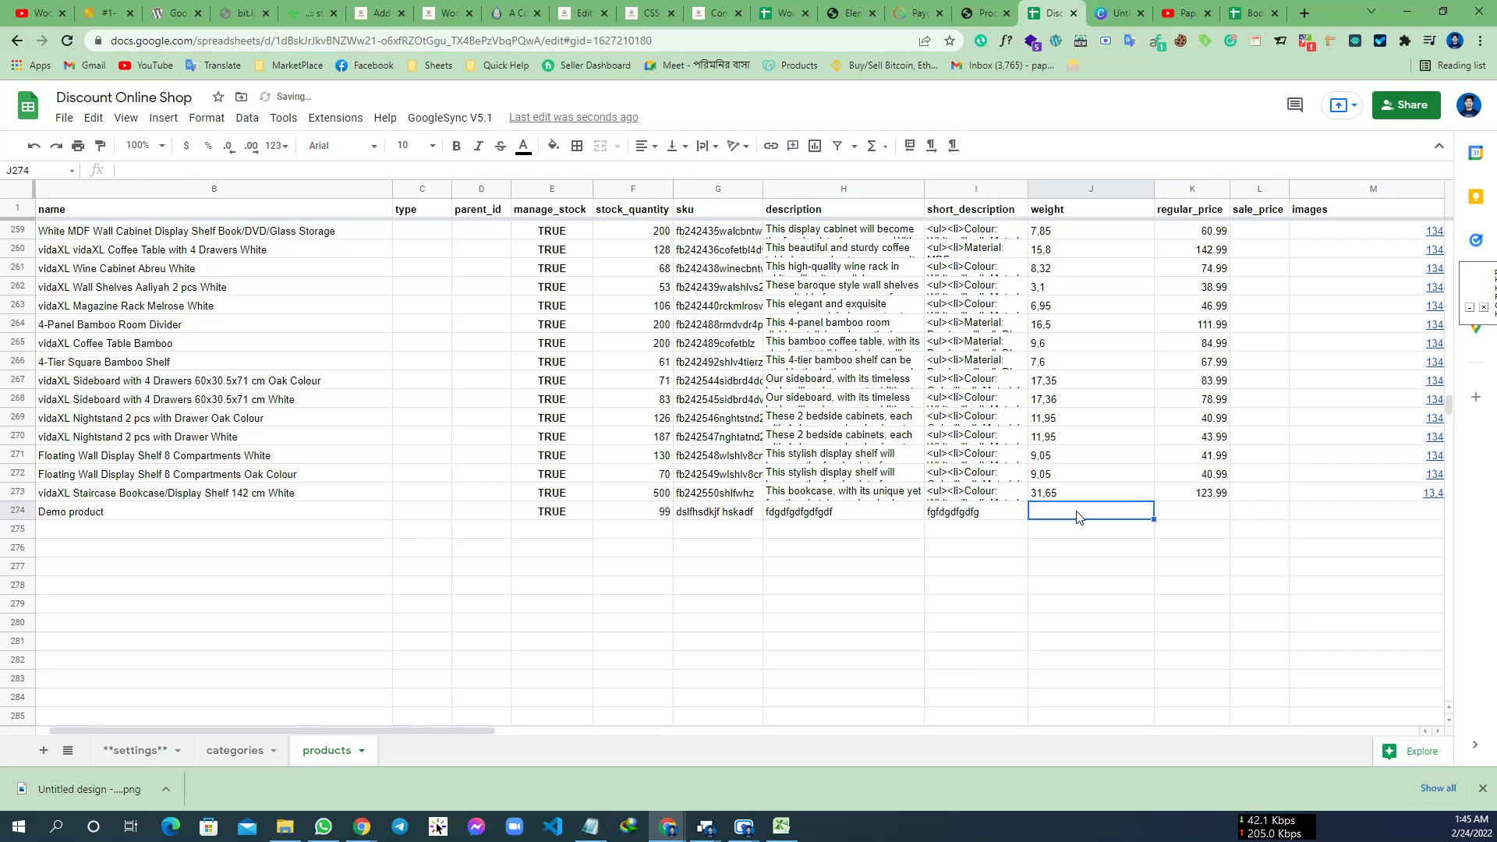
text(32)
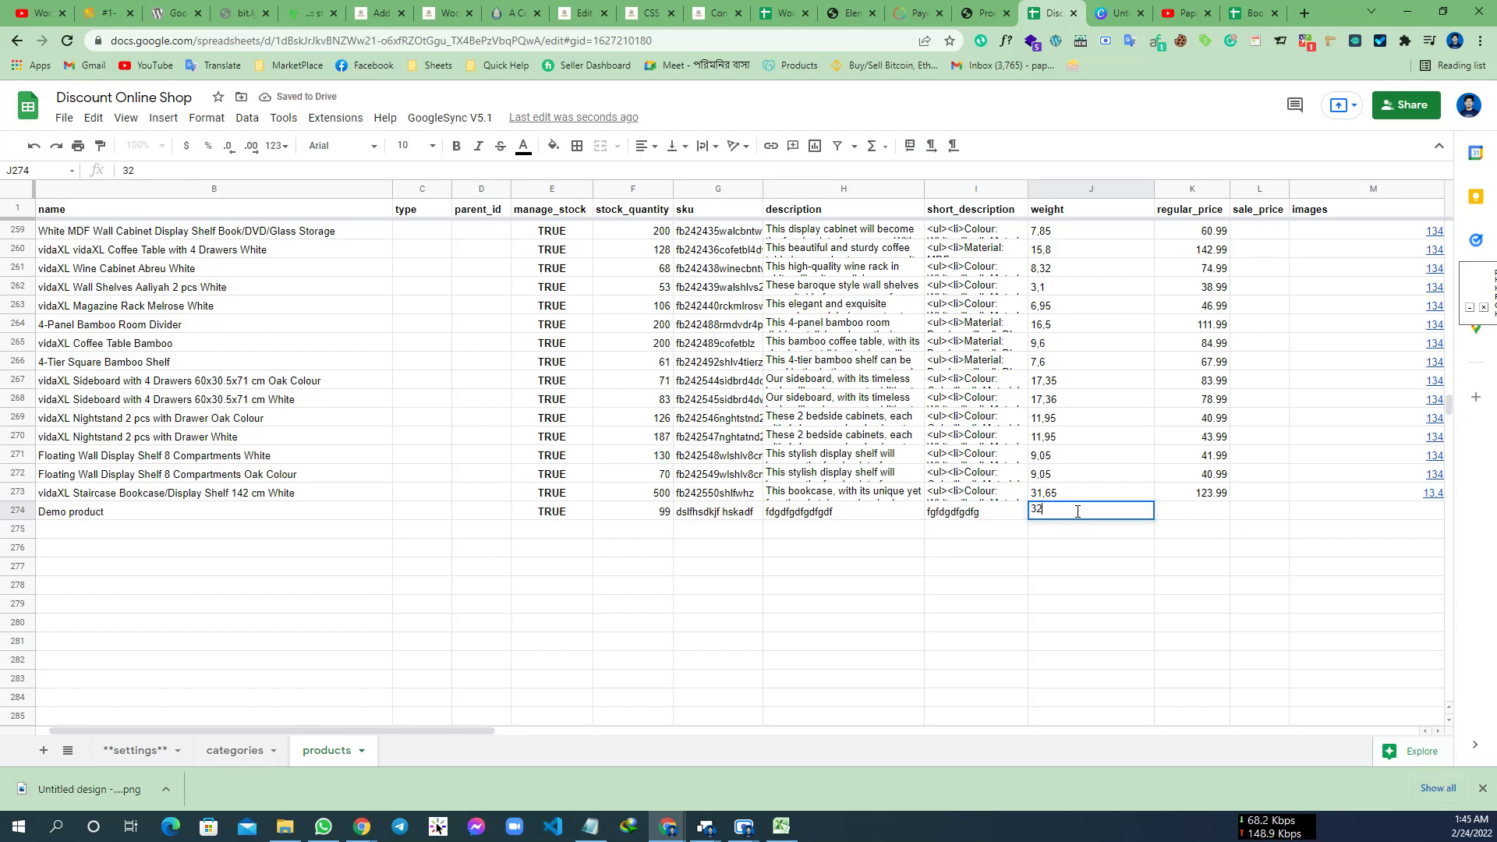
double_click(1216, 509)
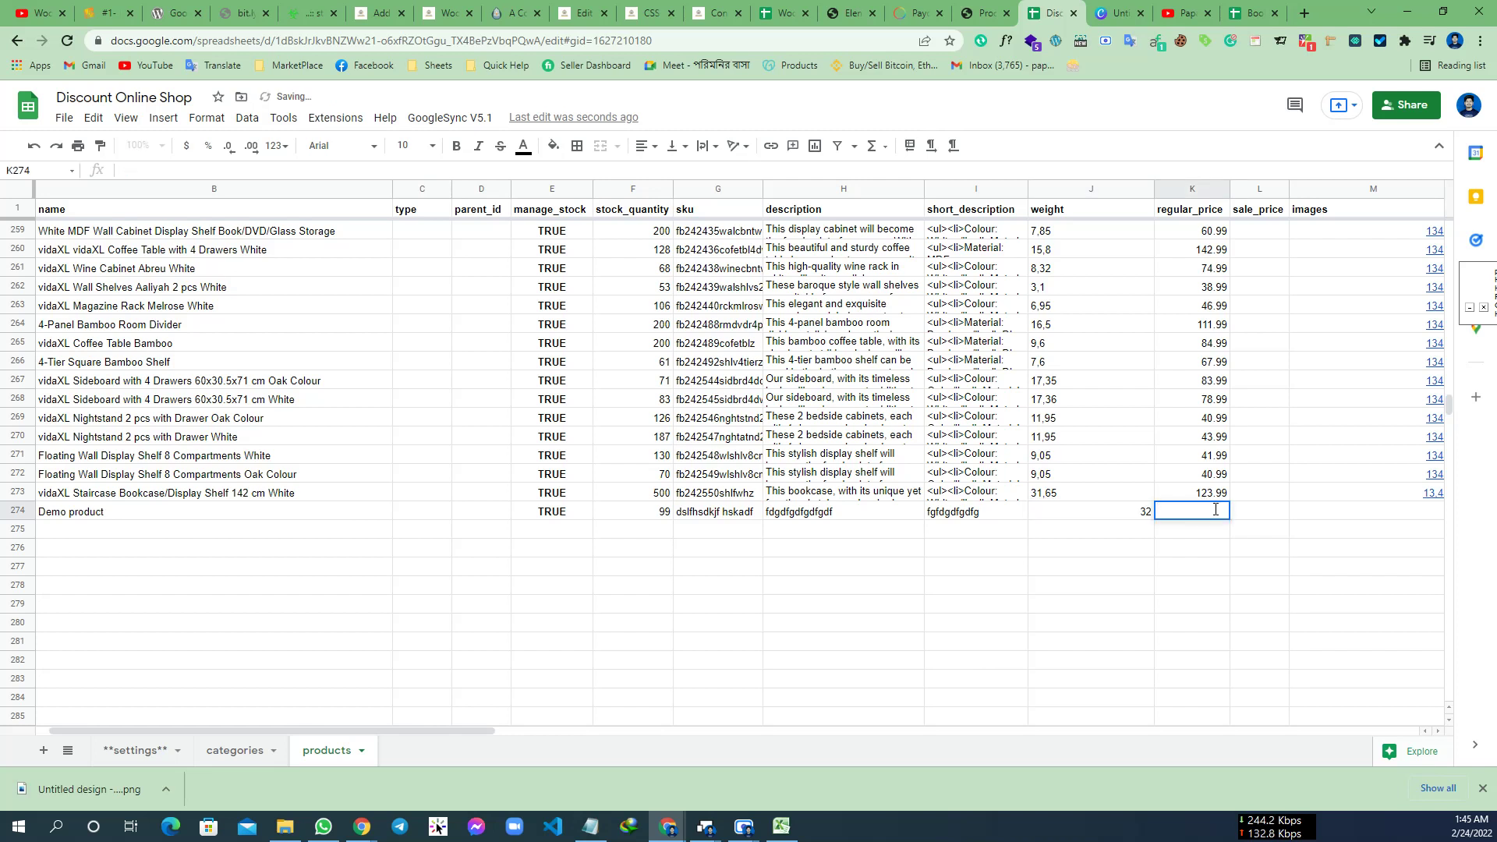
text(999)
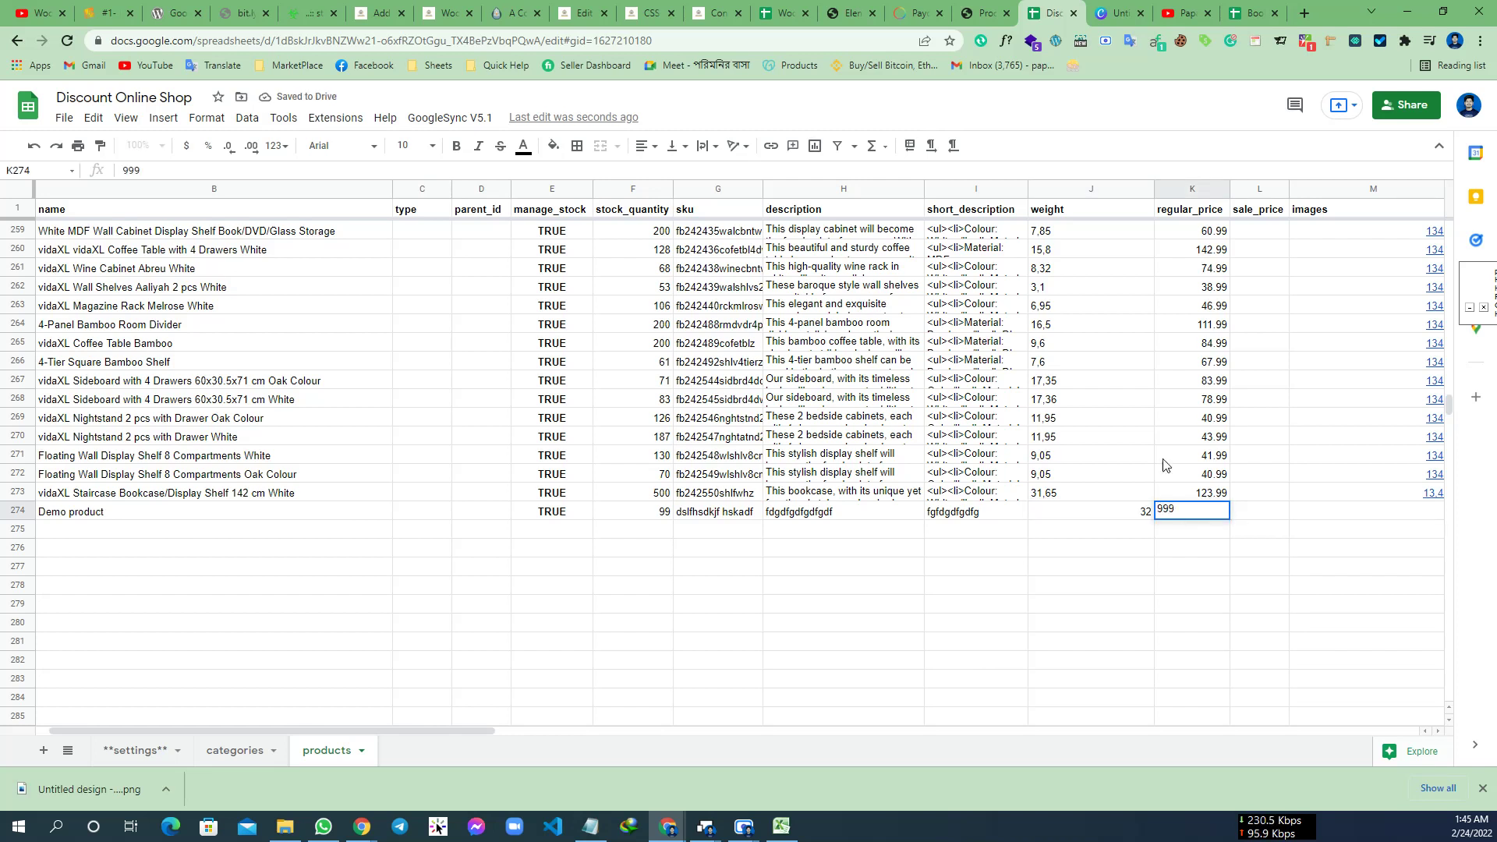
click(1240, 512)
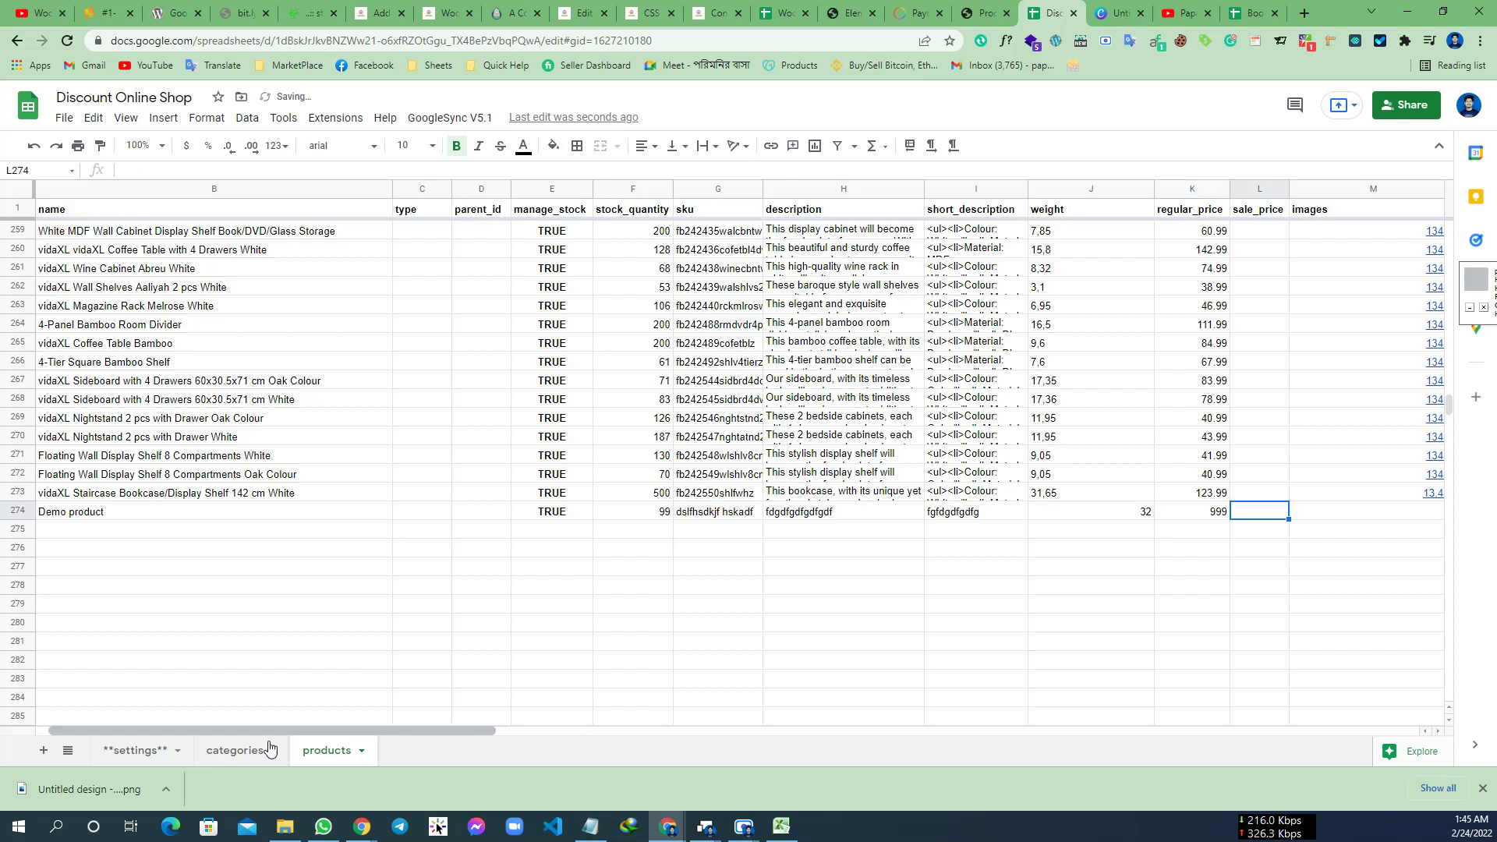
- Copy the image link from cell G262 of the Book1 (2) spreadsheet into the Demo product's images cell M274
drag(280, 730, 517, 730)
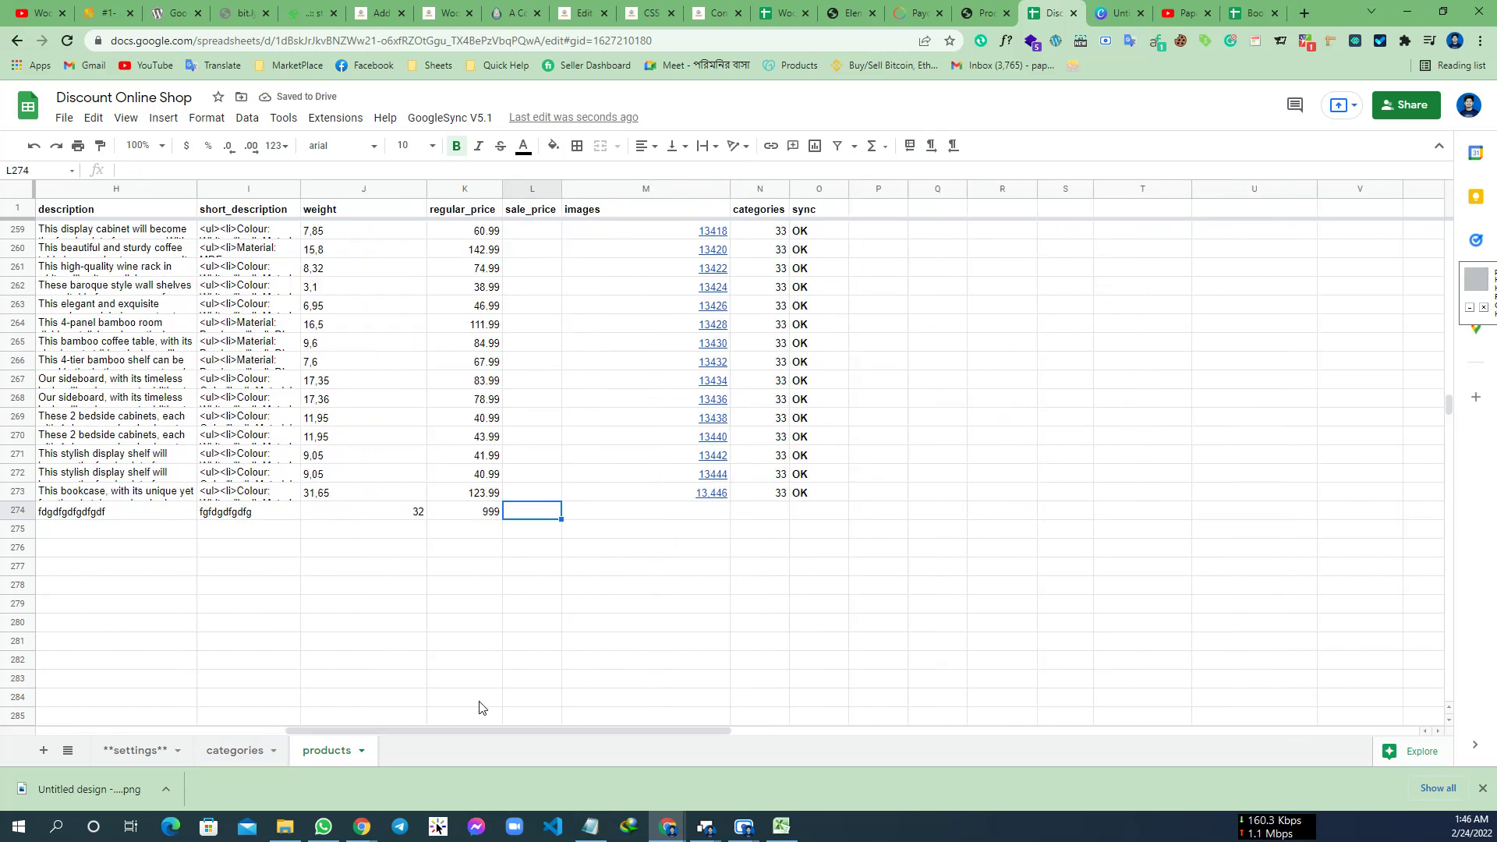
click(706, 516)
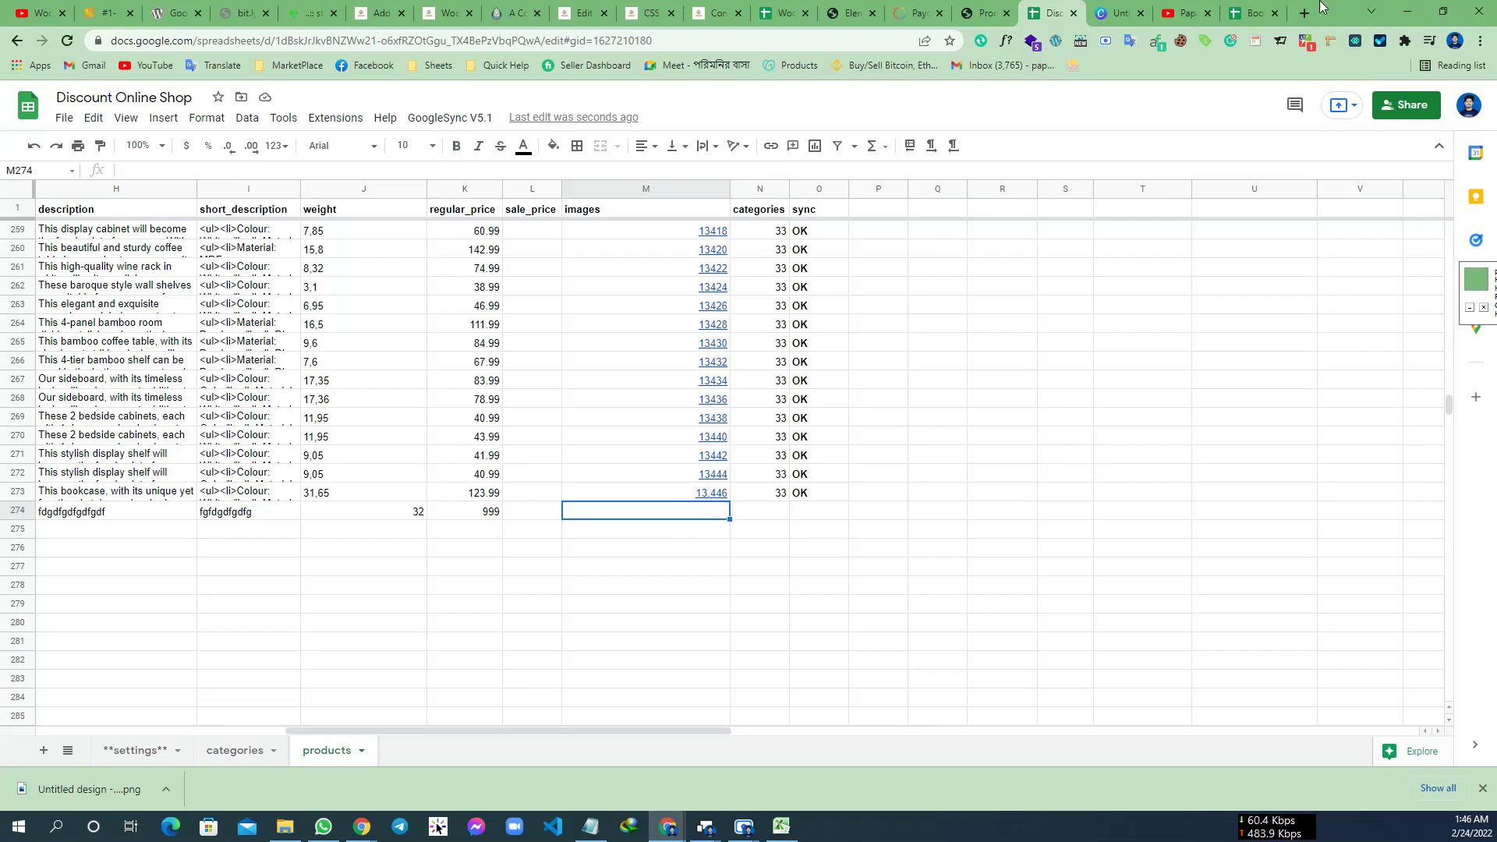
click(1250, 13)
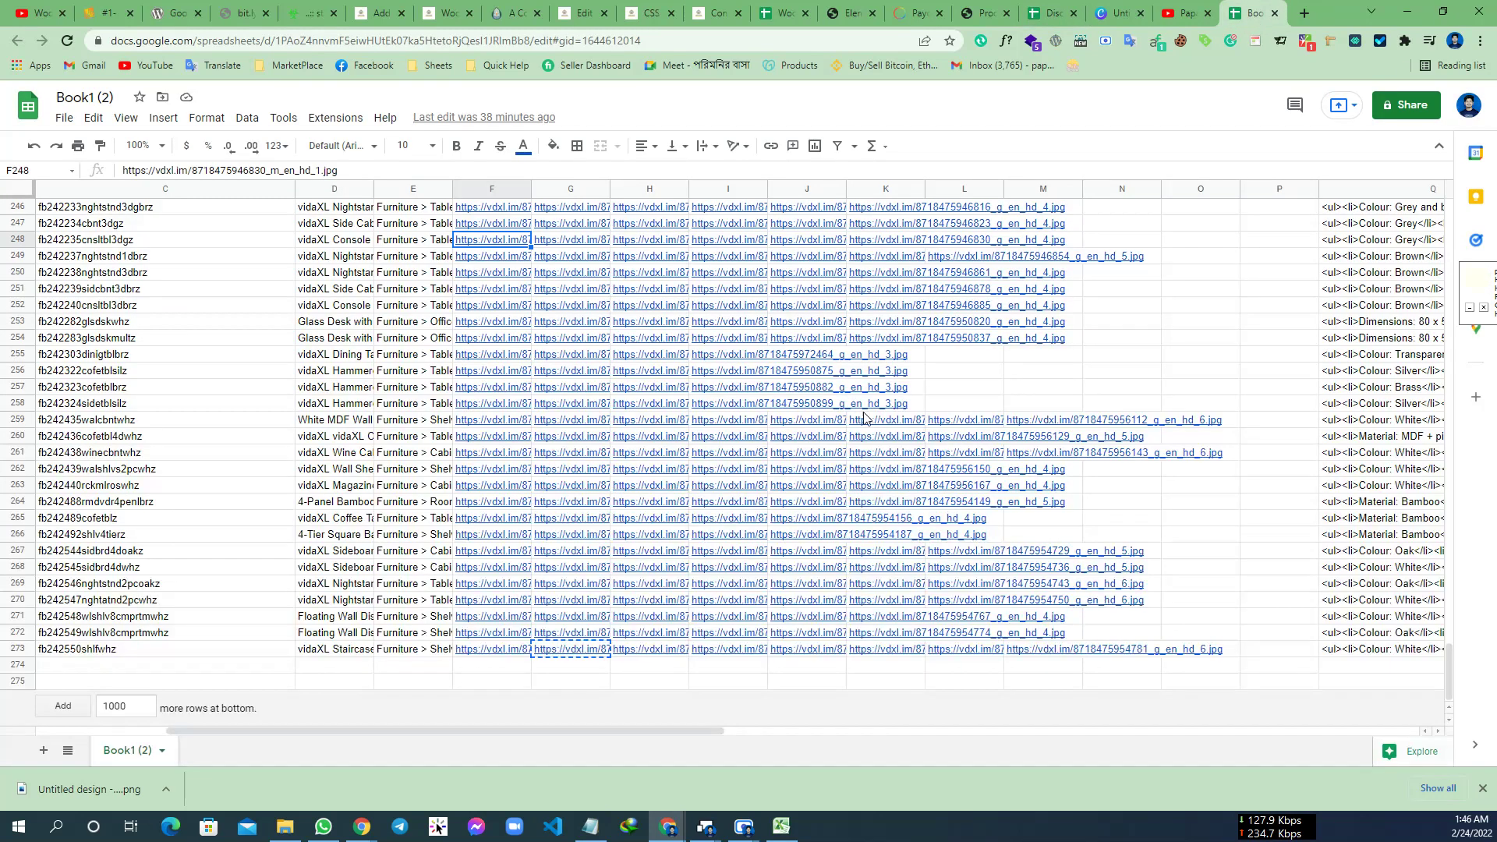
click(582, 472)
key(ctrl+c)
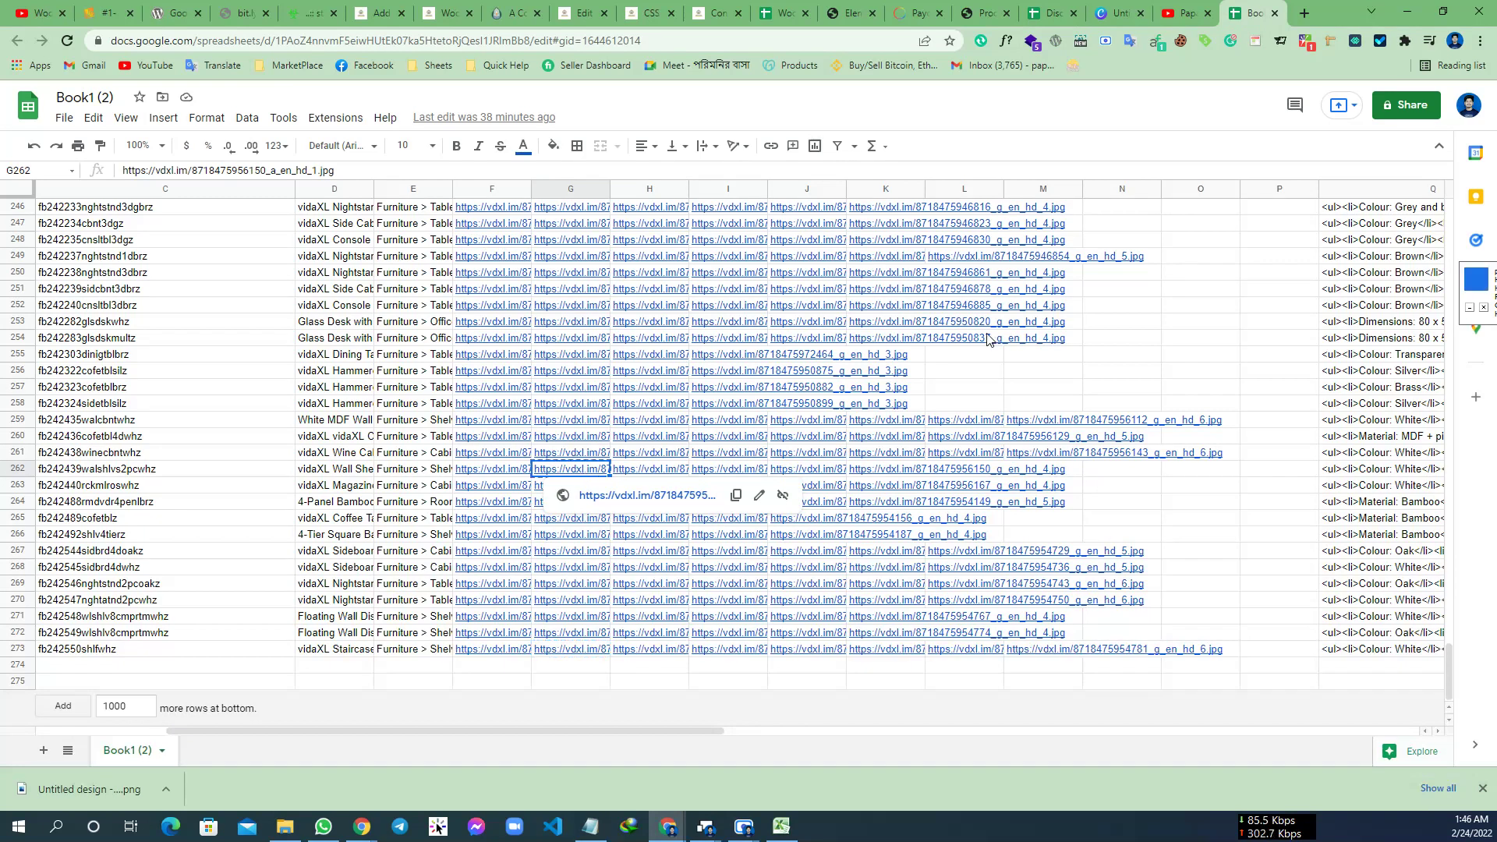
click(1042, 14)
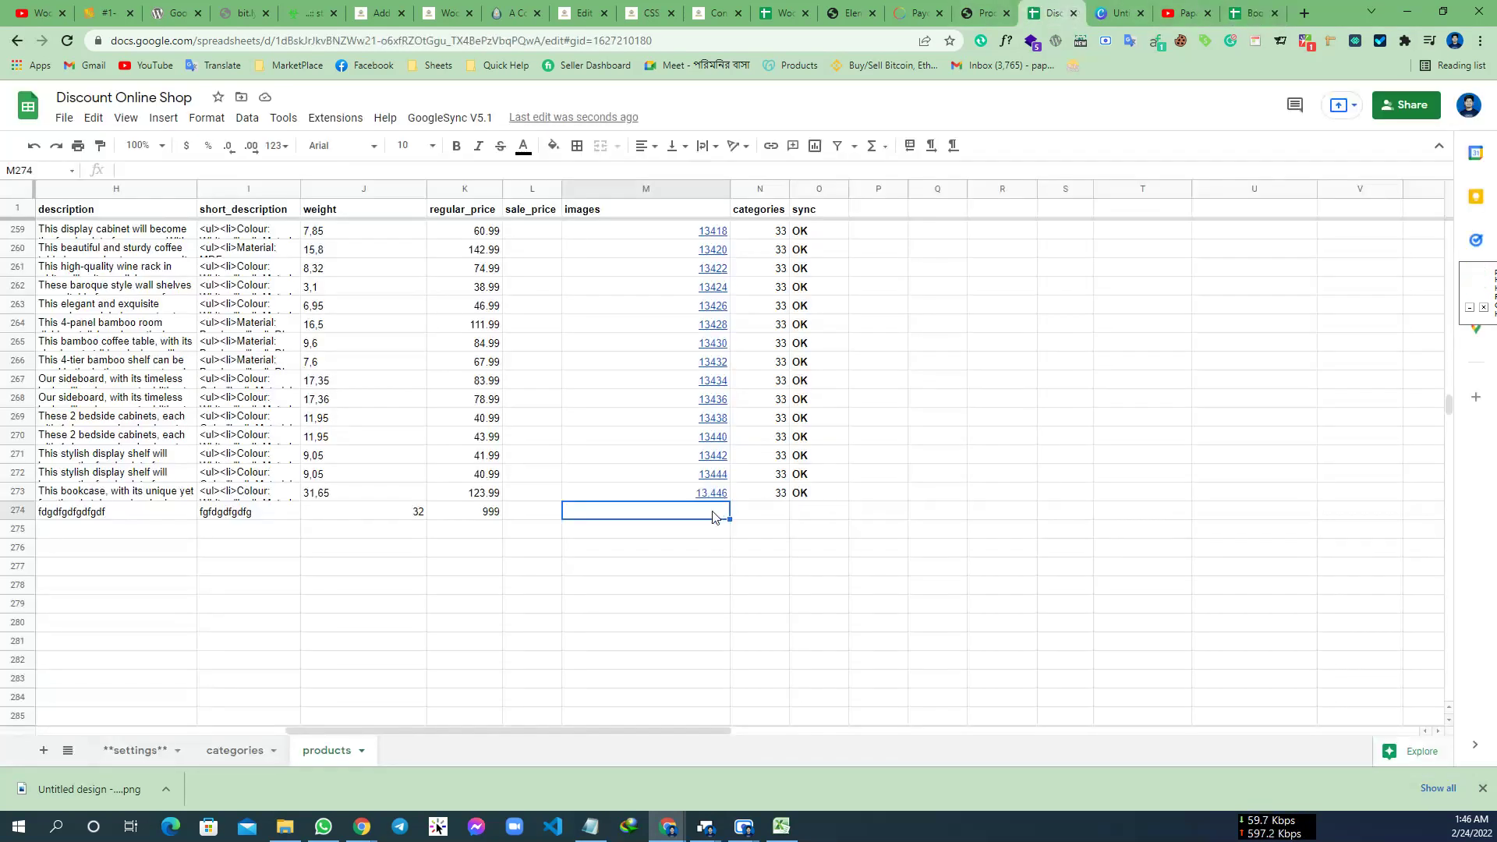
key(ctrl+v)
click(676, 550)
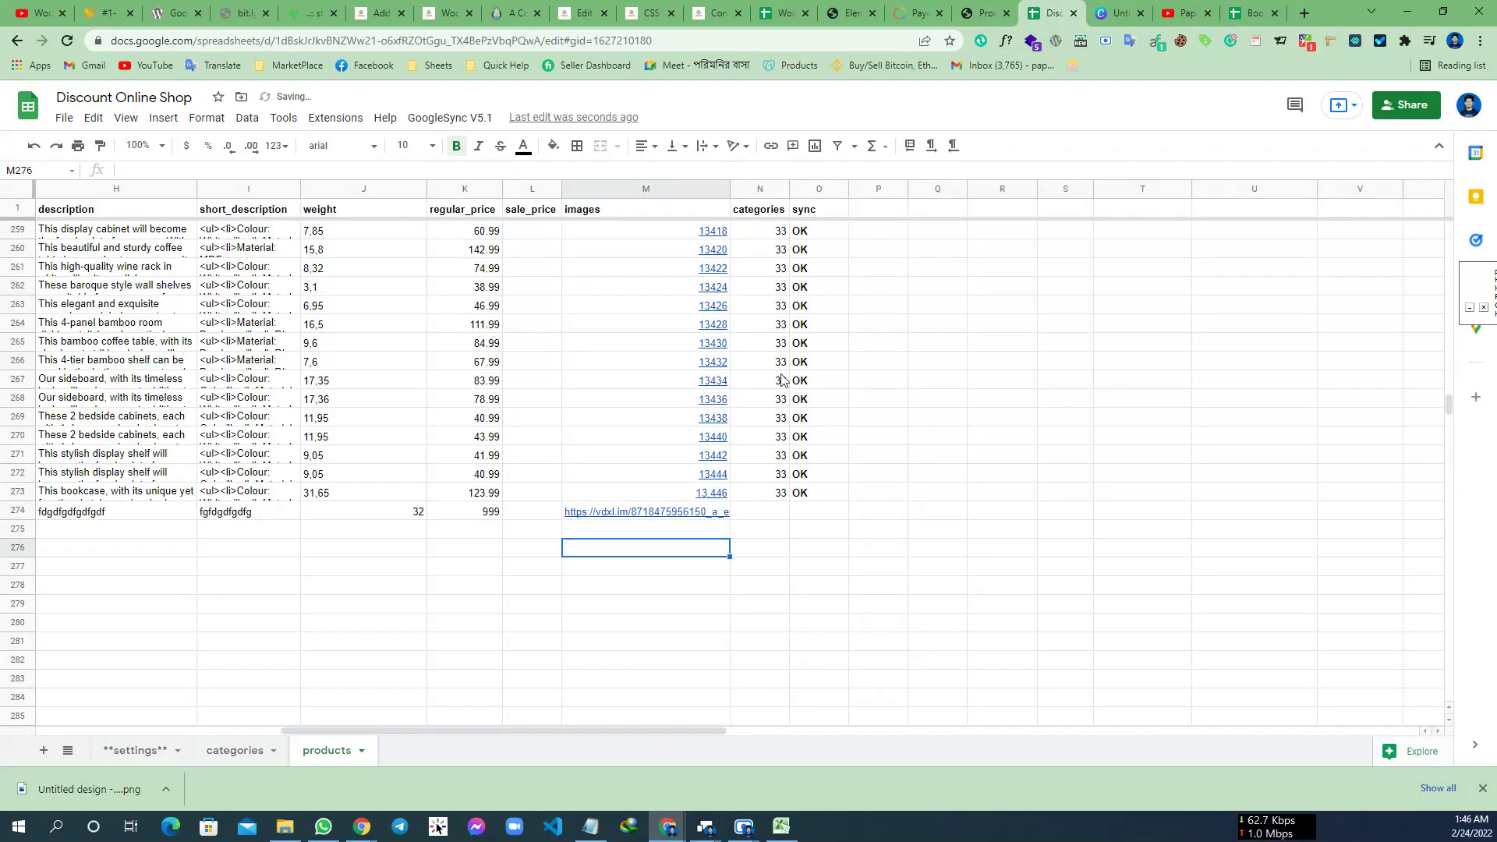
- Fill the category ID 33 from N273 down to the Demo product's categories cell N274
click(776, 493)
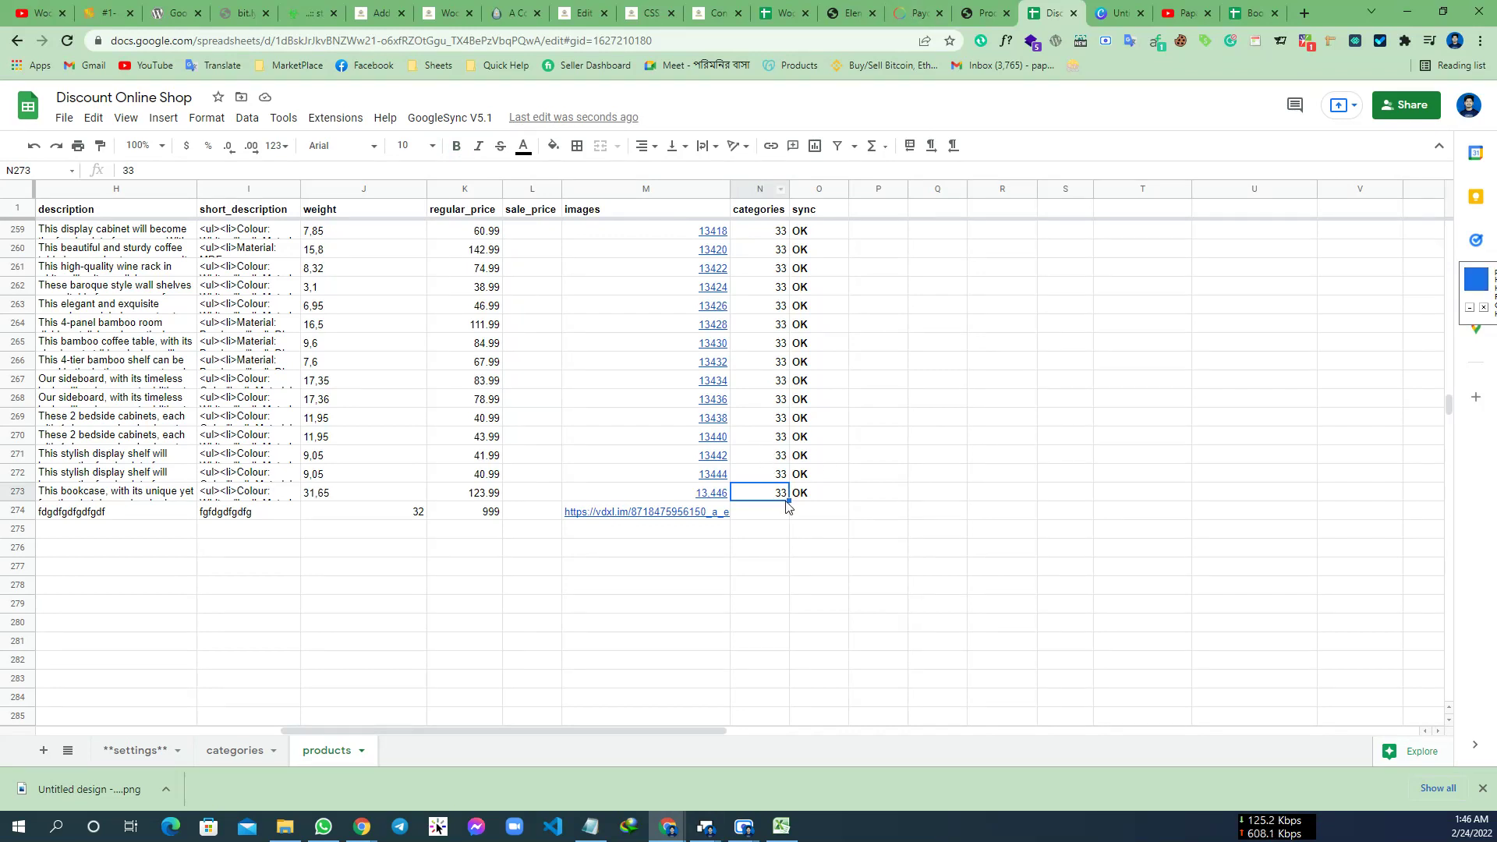
drag(786, 502, 783, 516)
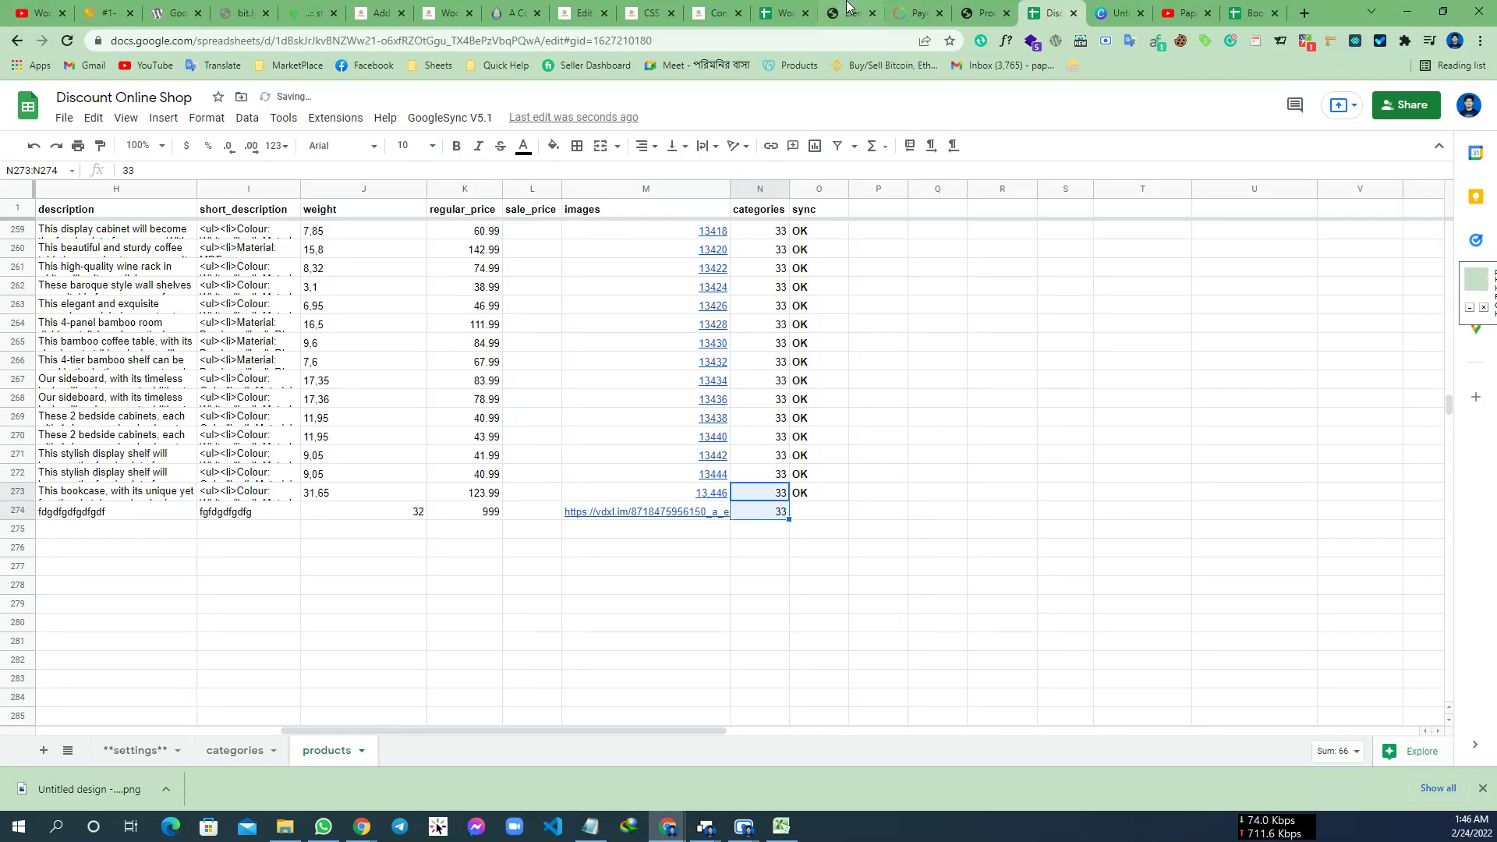
- Open the WooCommerce product categories and look up the ID of the Furniture category
click(986, 13)
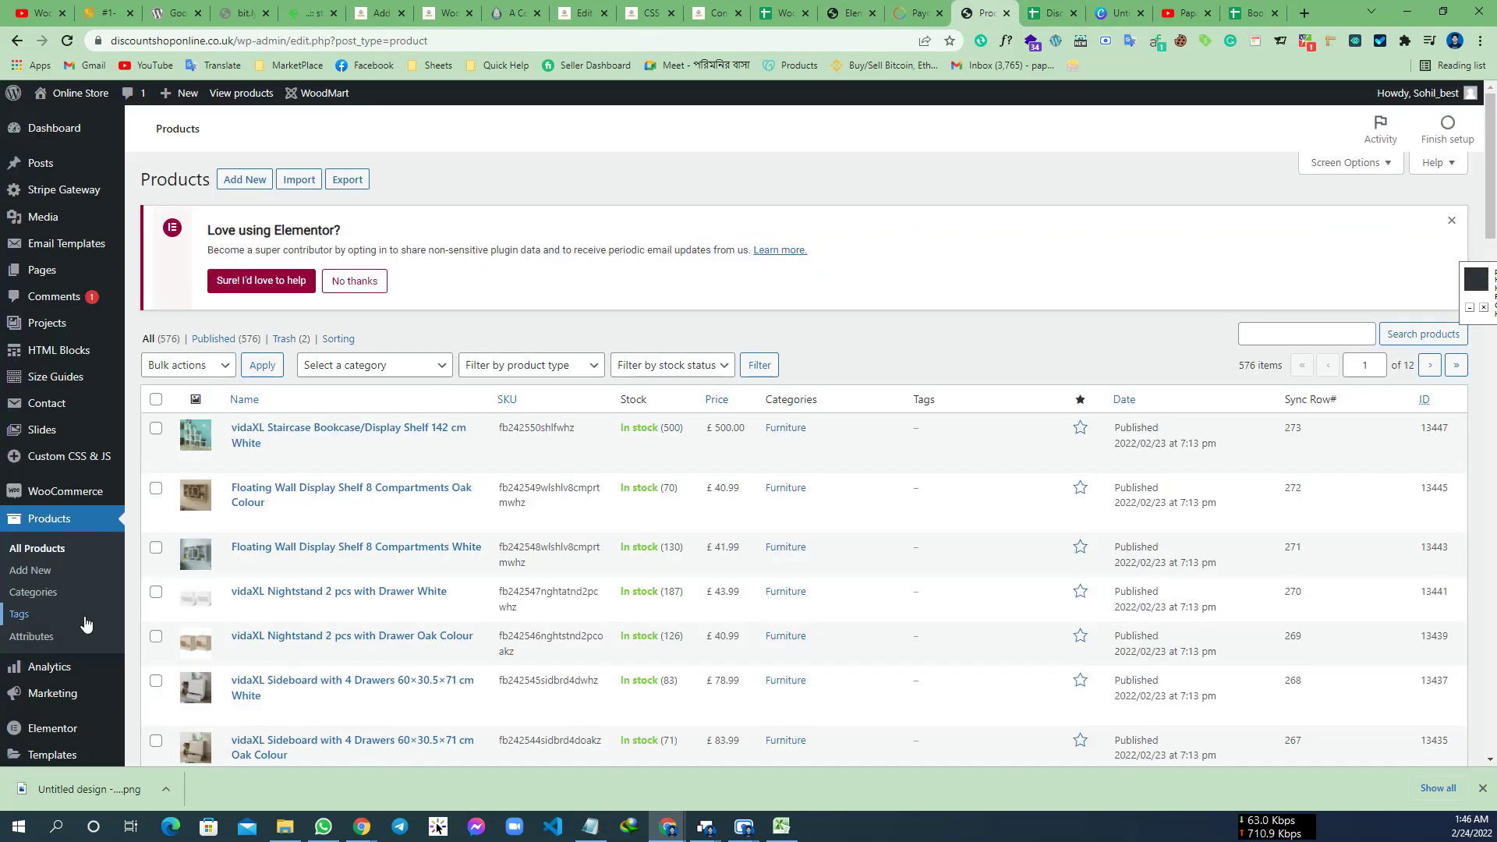
click(54, 595)
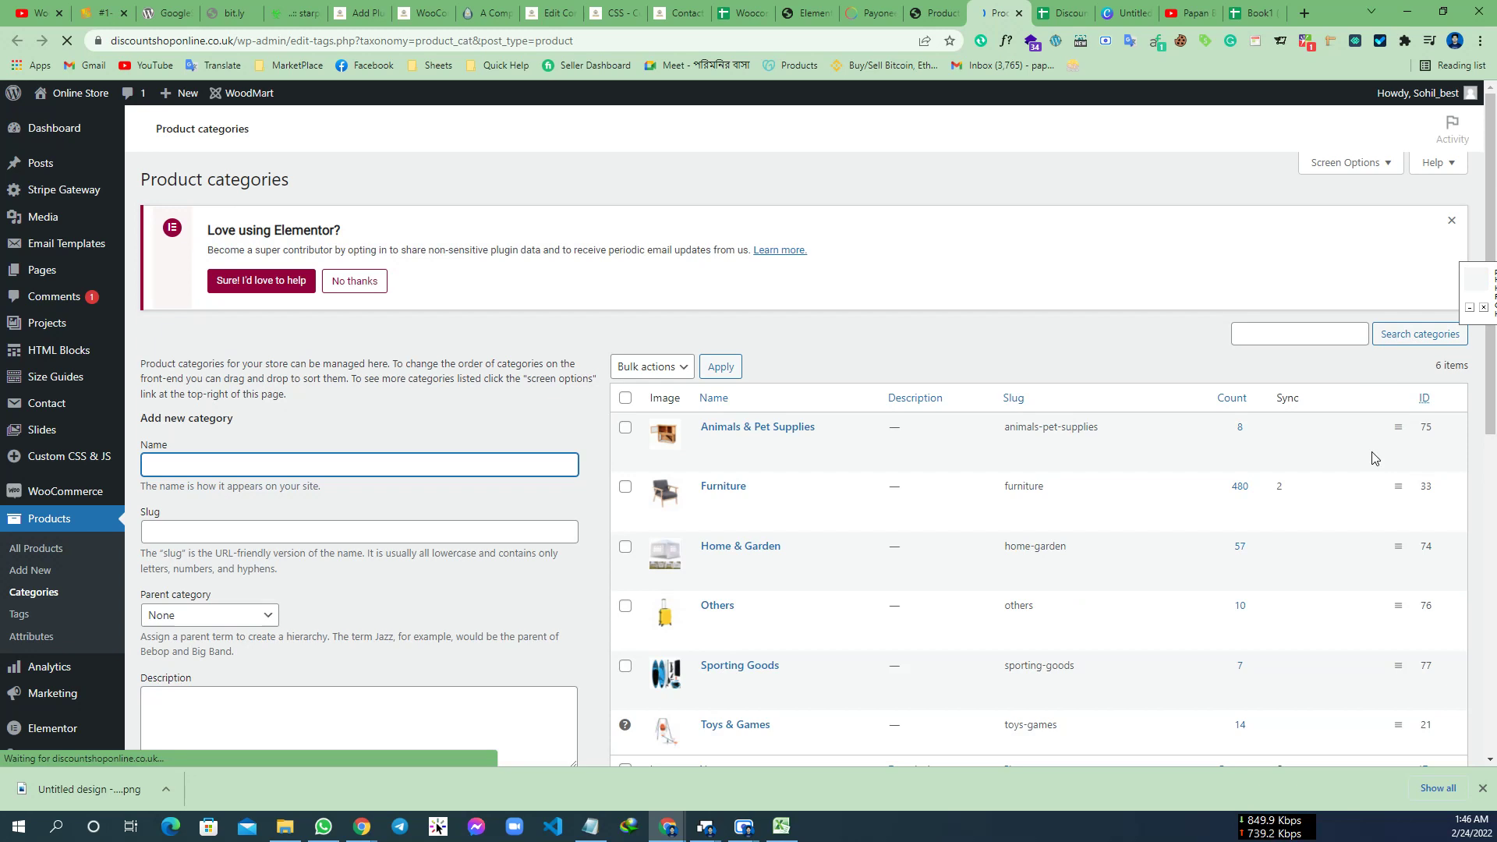
double_click(1426, 488)
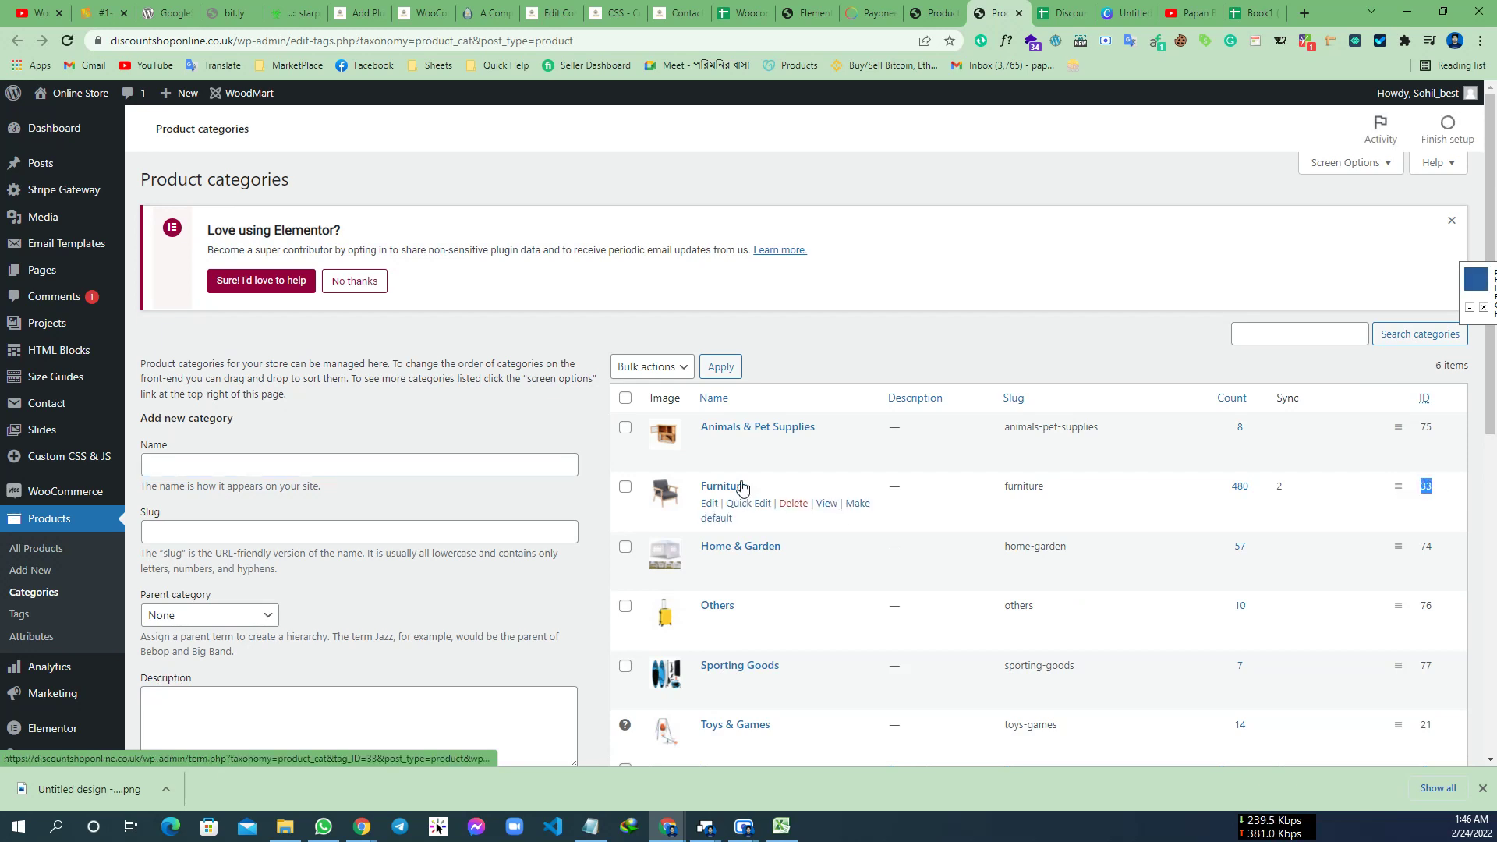
- Return to the Discount Online Shop sheet and sync the Demo product row to the store with GoogleSync's Sync Data
click(1058, 16)
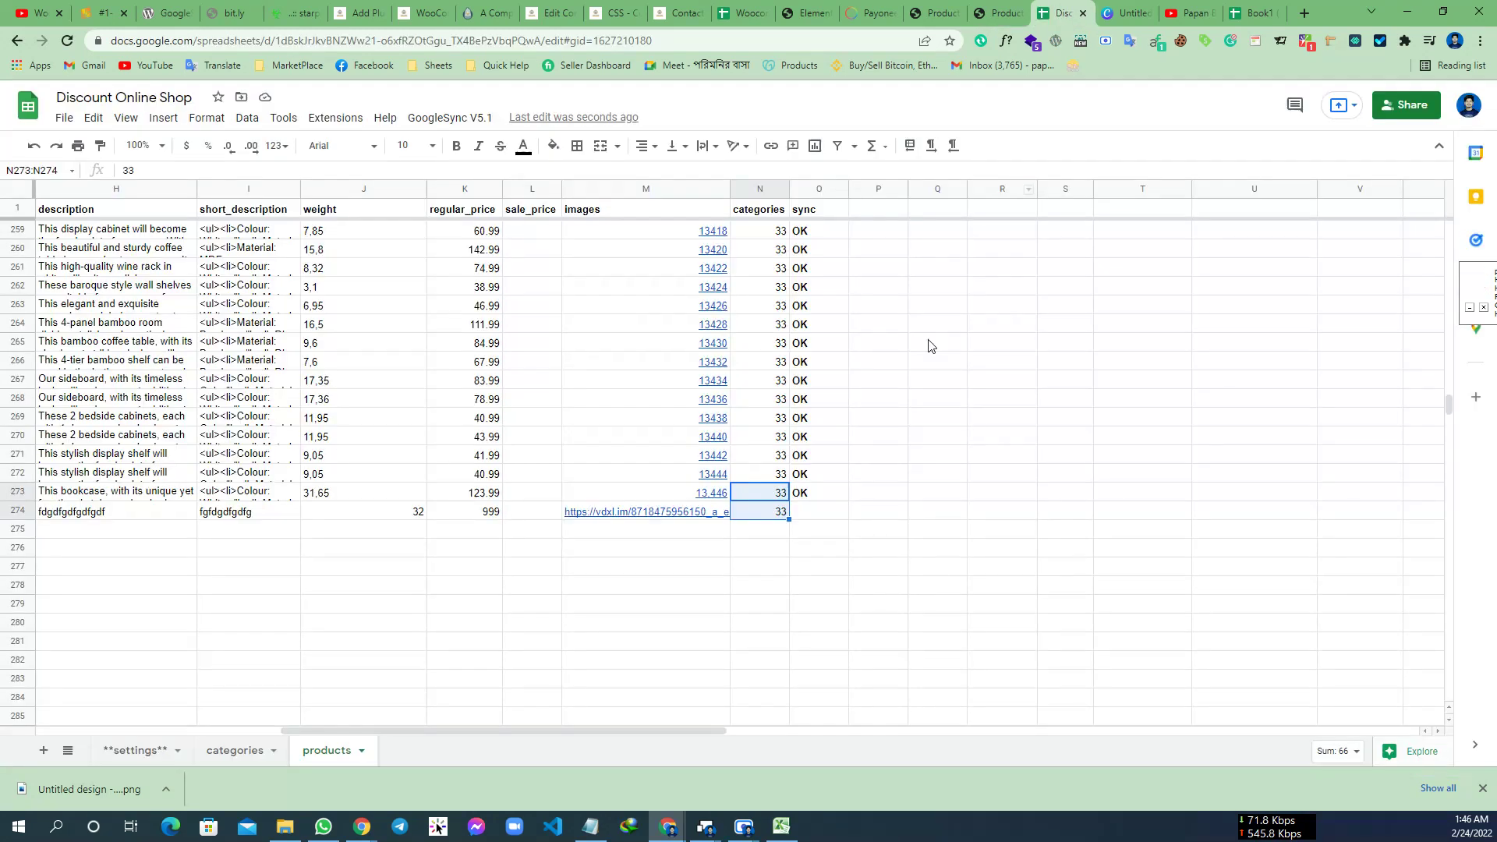
key(Tab)
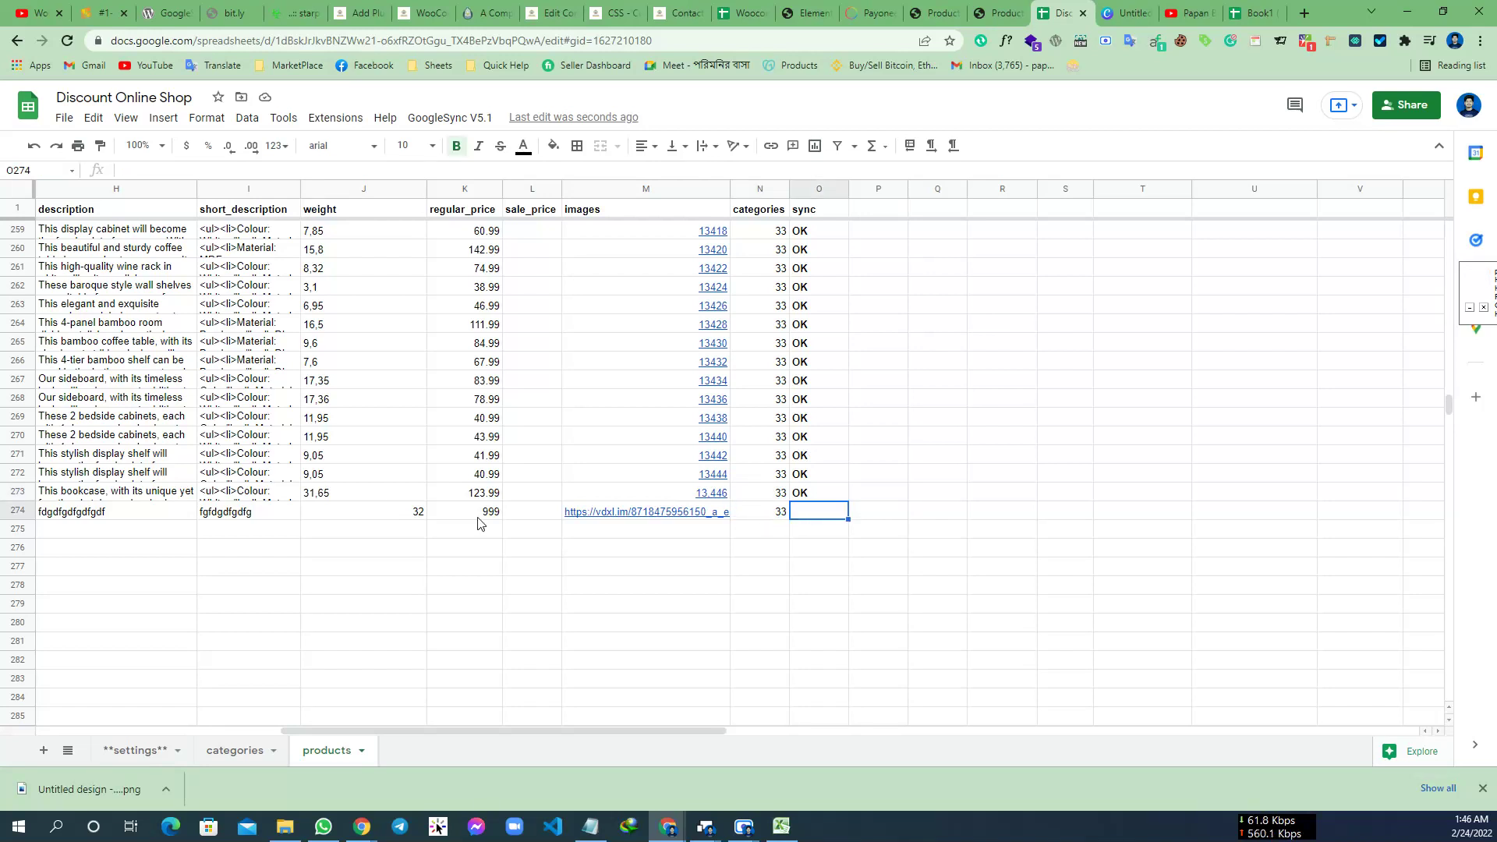
click(457, 128)
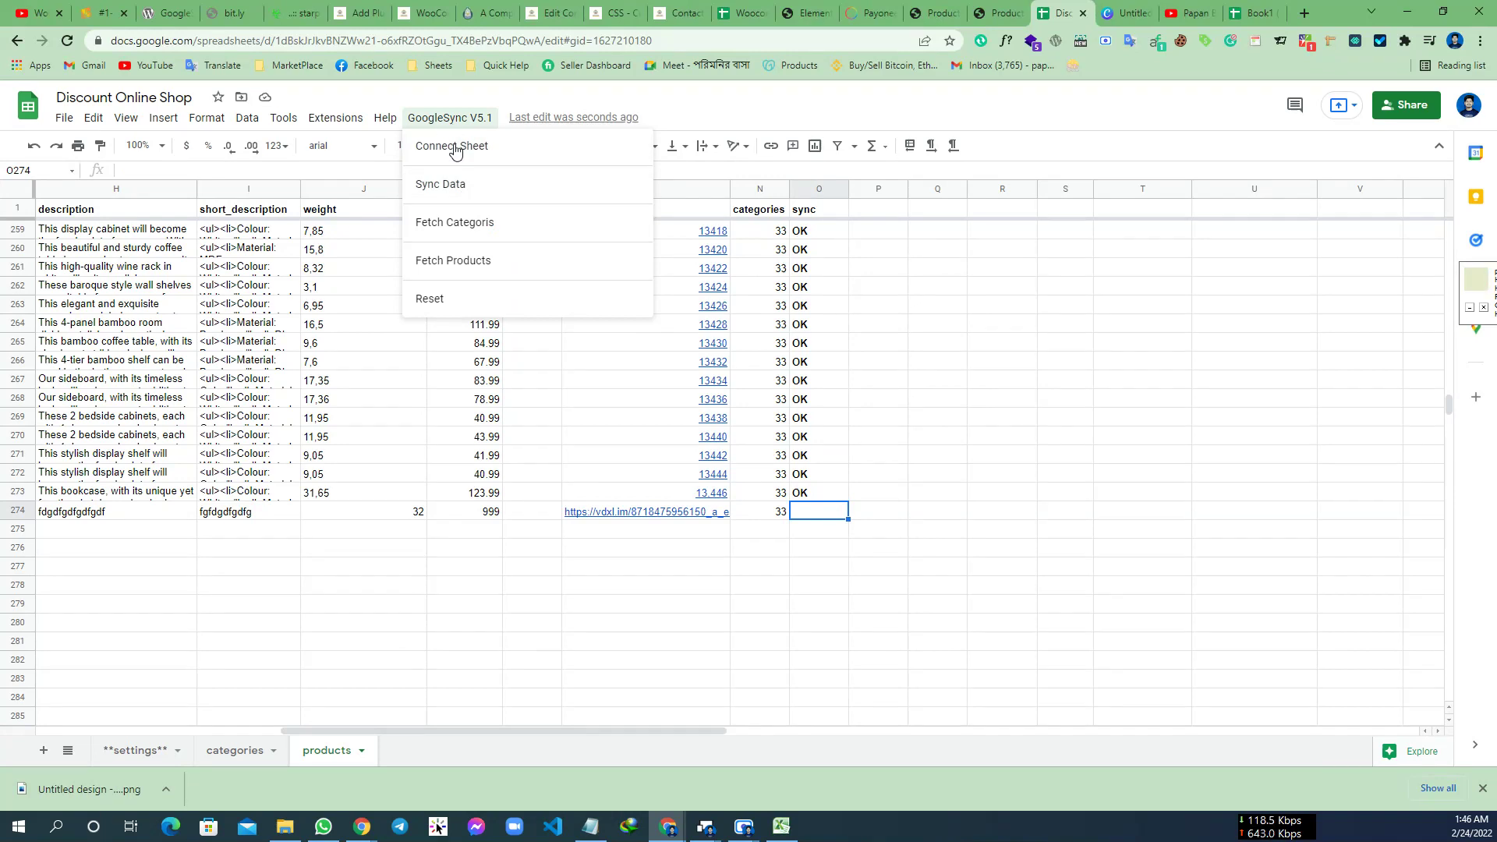
click(453, 195)
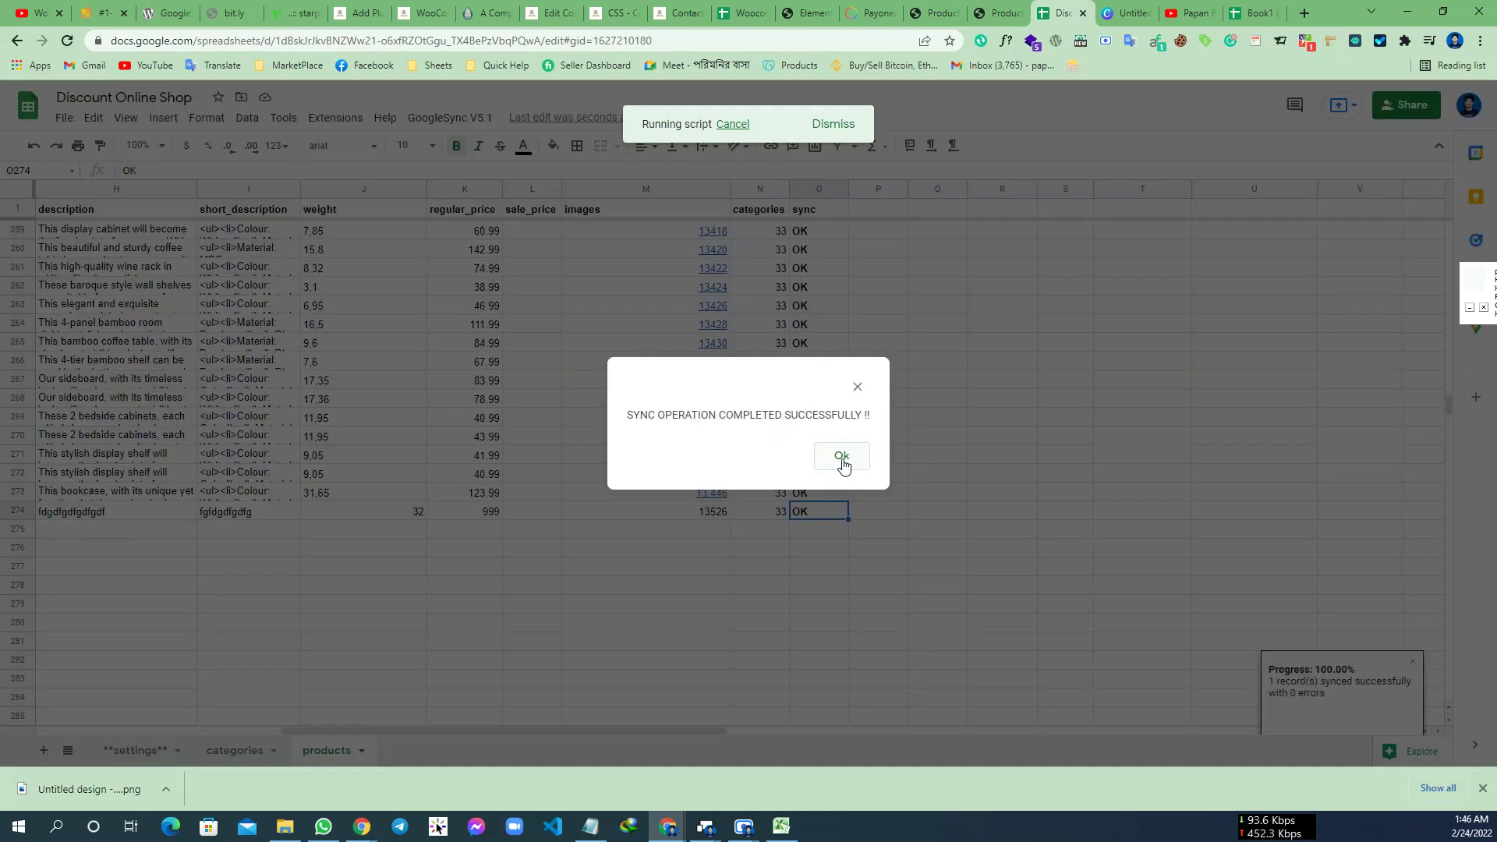
click(845, 457)
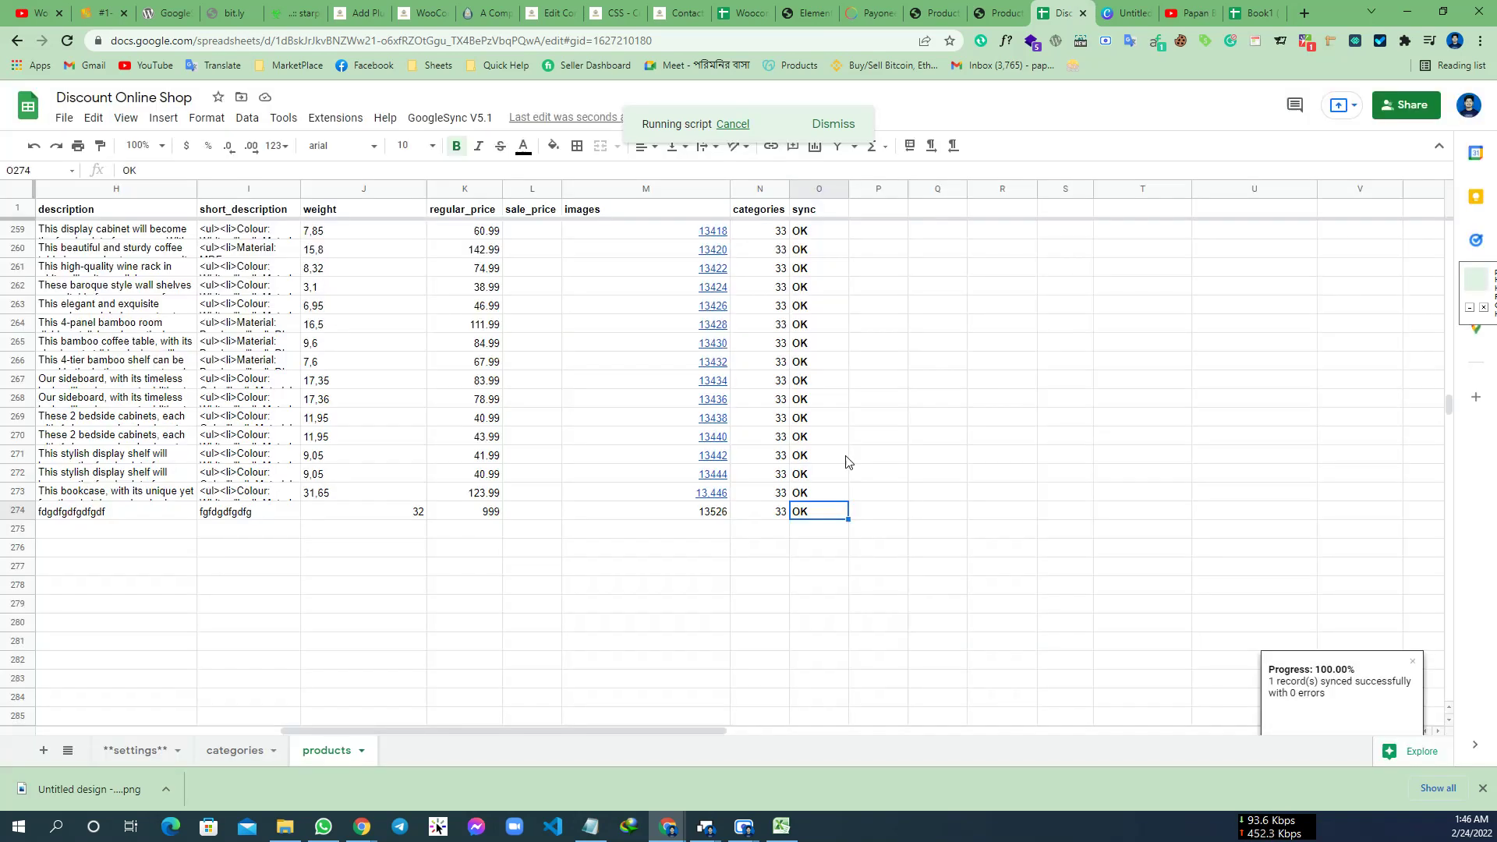
- Reload the WooCommerce product list and check the Demo product's entry and price
click(932, 13)
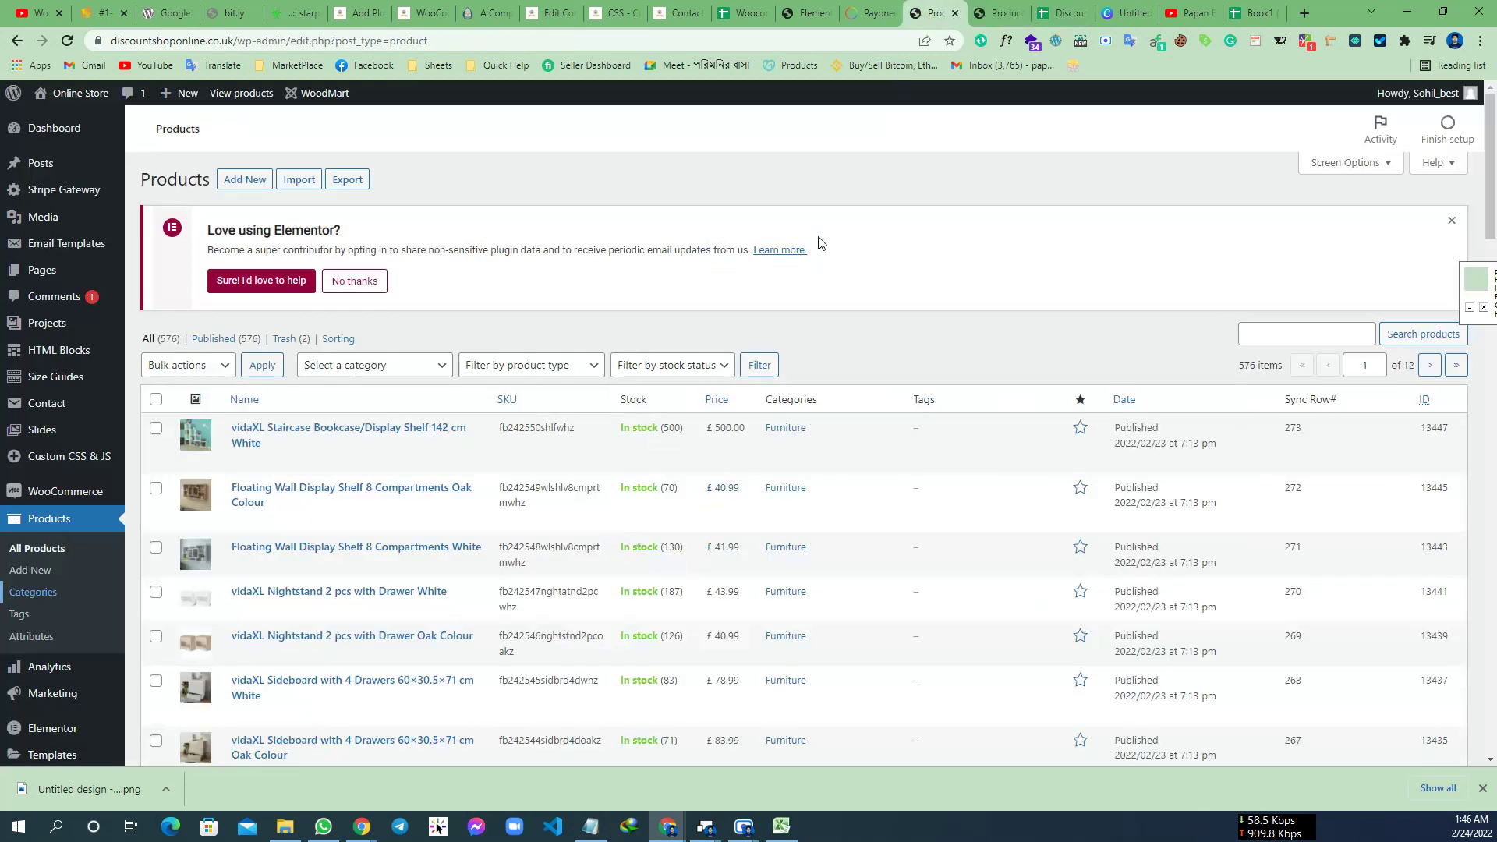
right_click(598, 259)
click(633, 305)
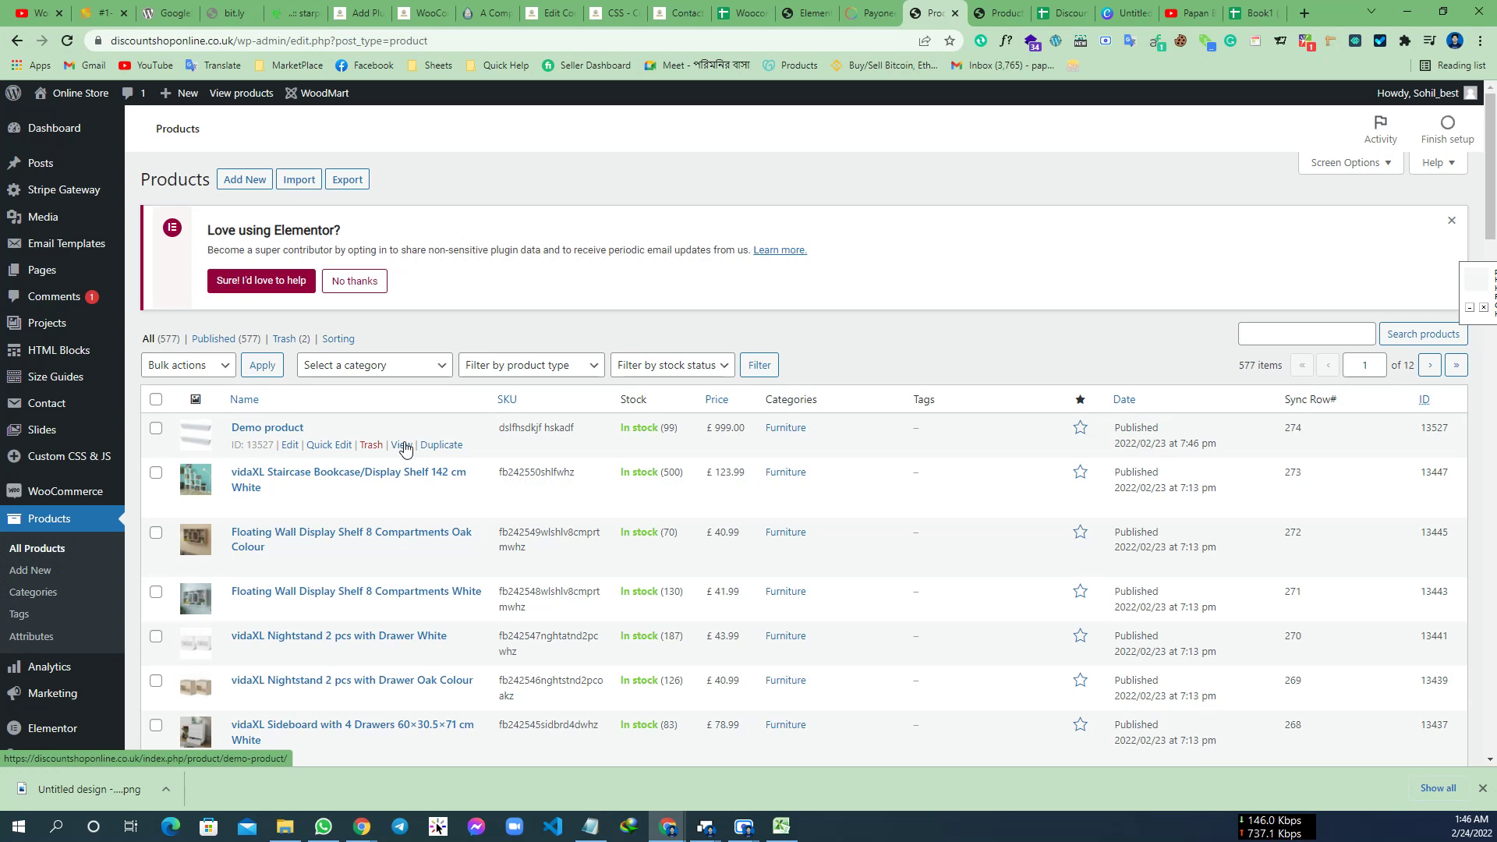
drag(712, 428, 726, 429)
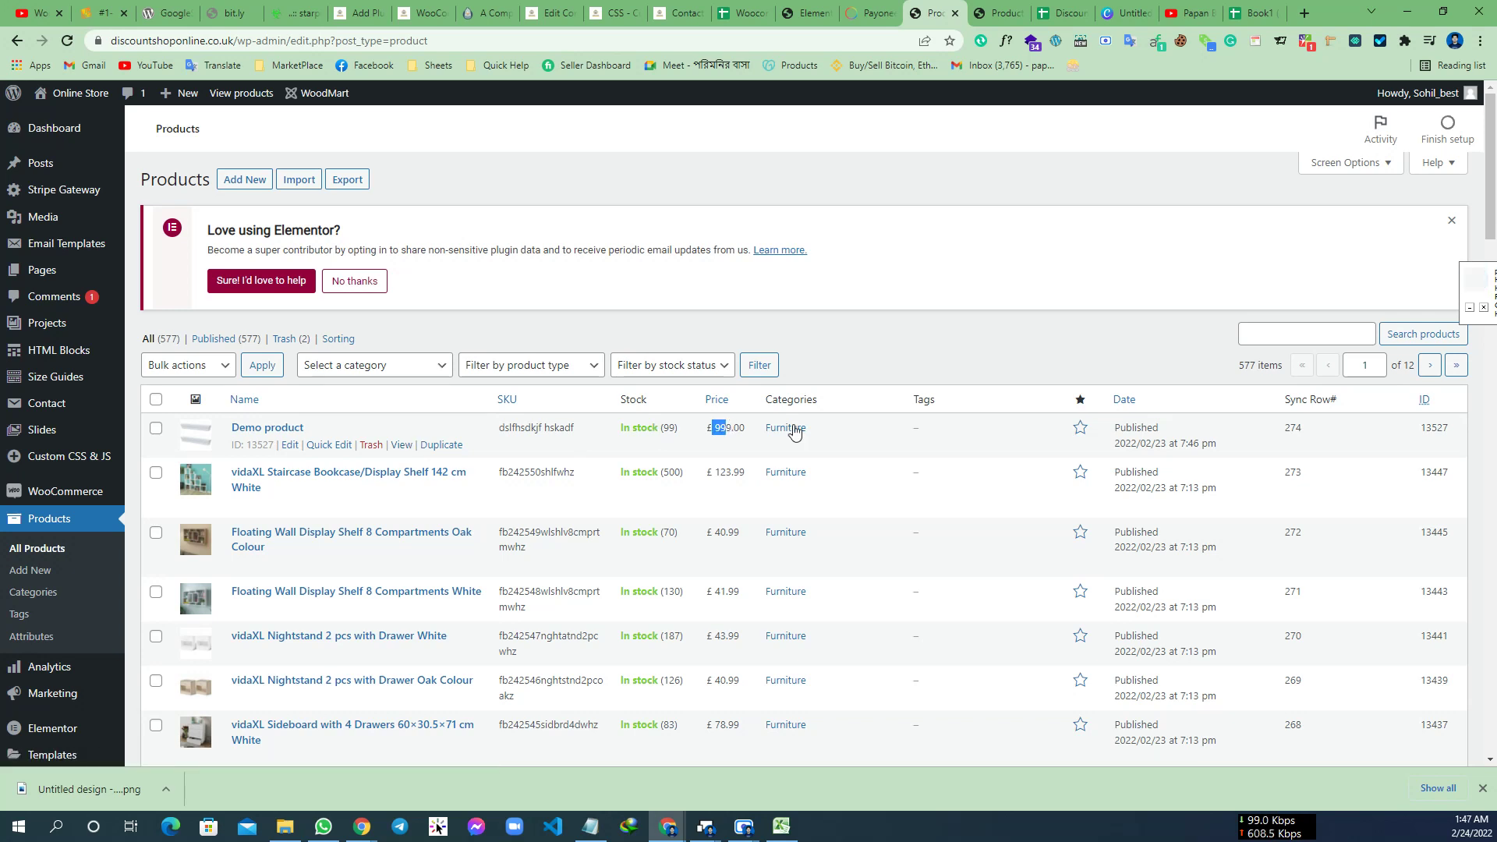
- Open the Demo product's store page separately from the product list and check its title and stock quantity
ctrl+click(402, 446)
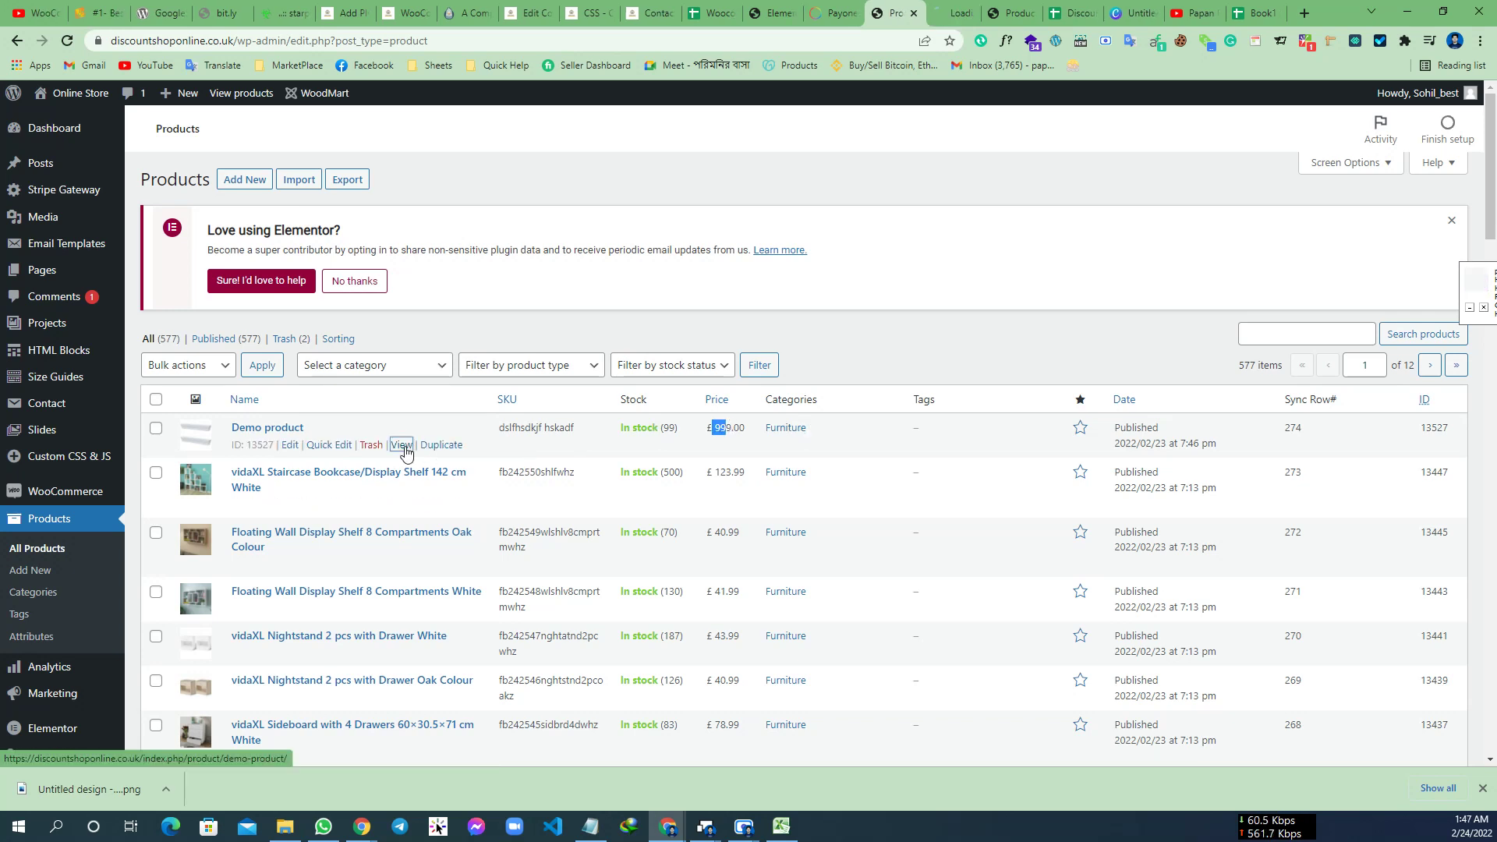
click(951, 12)
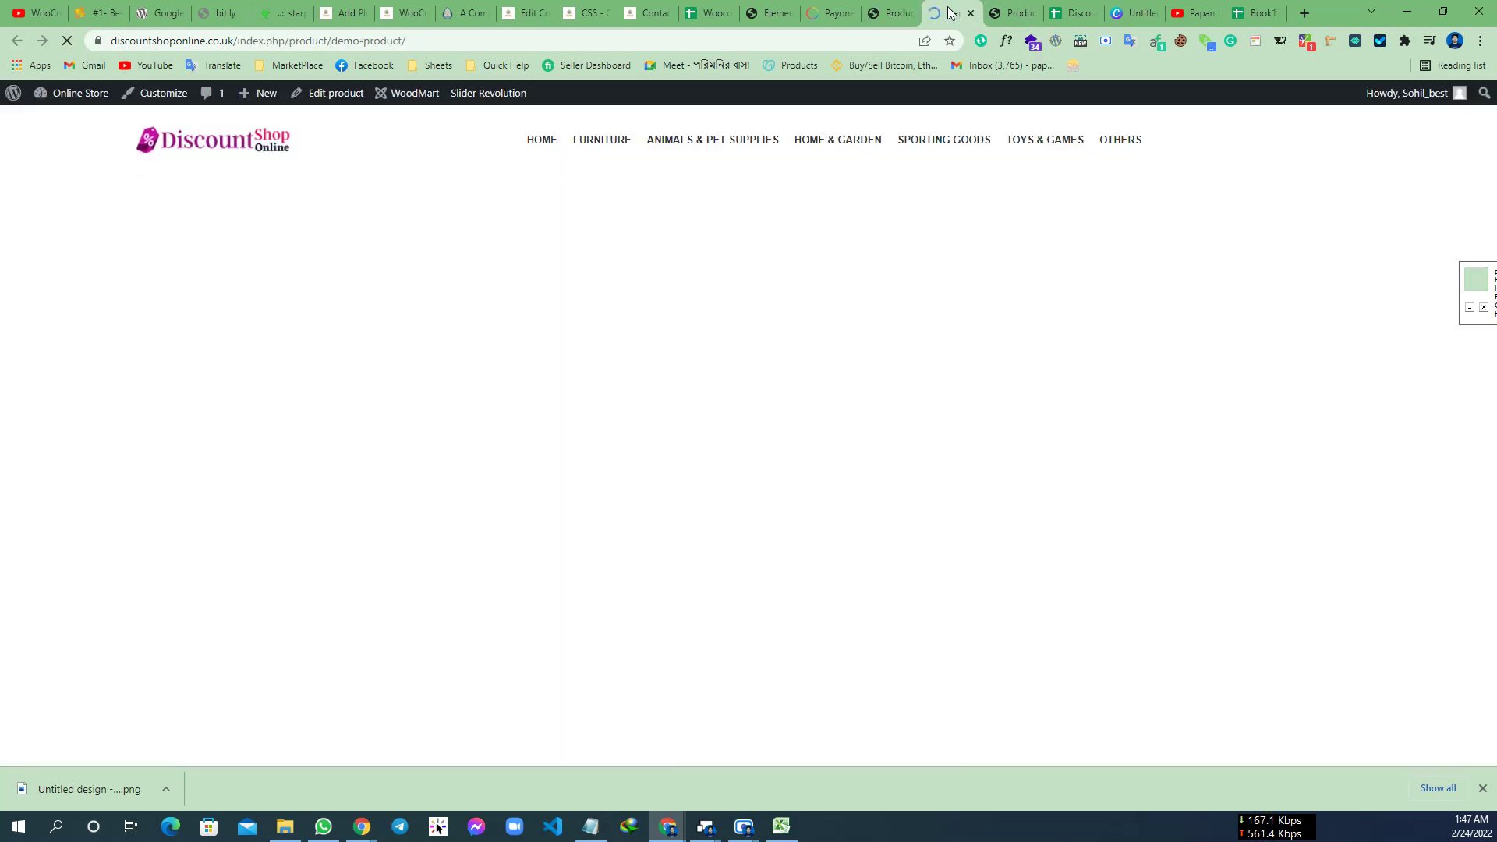
drag(824, 371, 754, 222)
click(784, 372)
triple_click(775, 369)
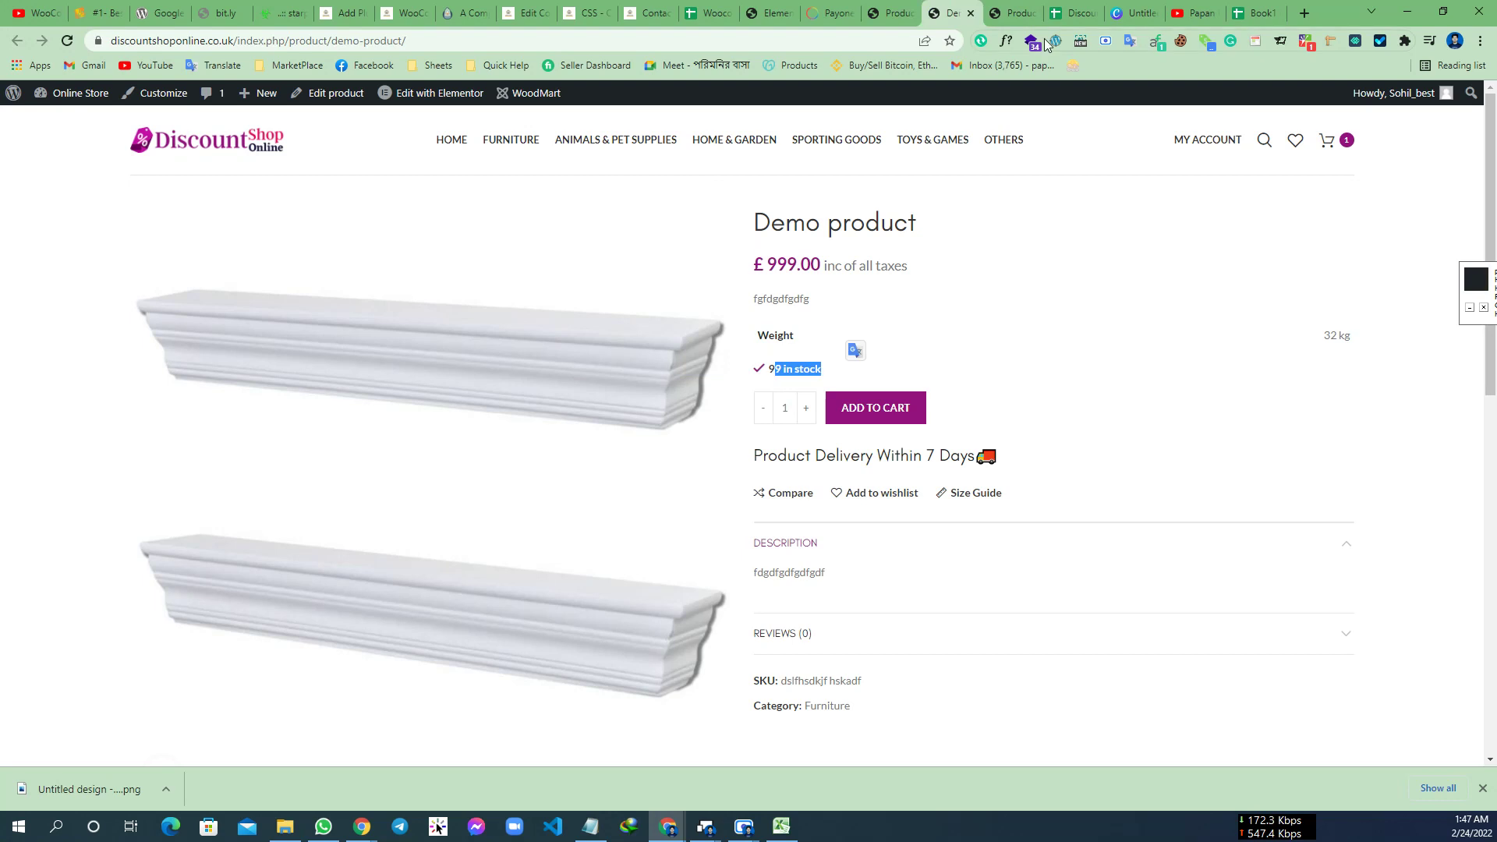
- Switch briefly to the product sheet and back, and examine the stock quantity on the Demo product's store page again
click(1017, 12)
click(1076, 13)
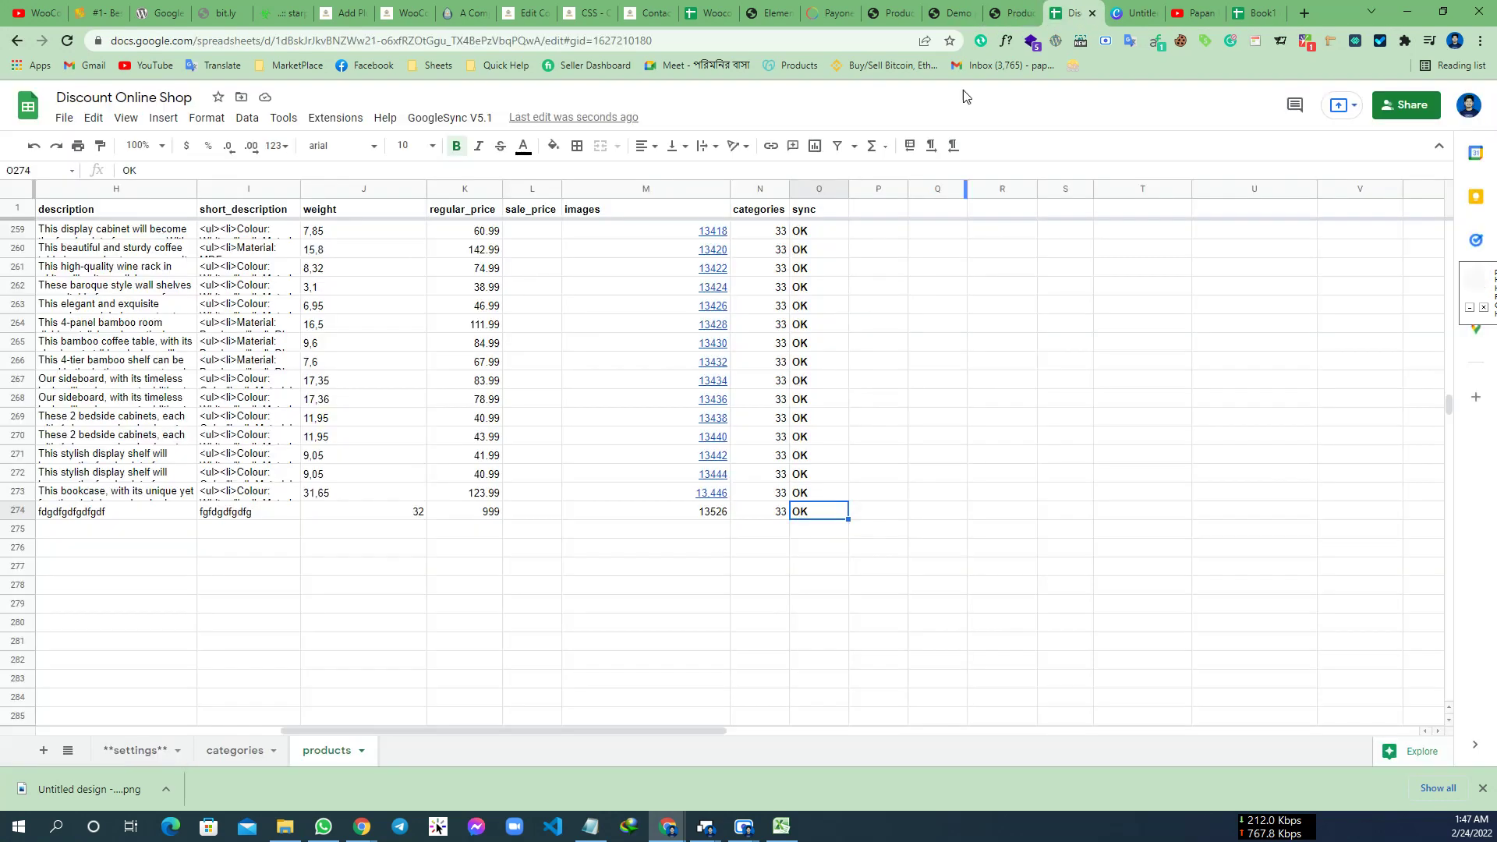
click(955, 12)
drag(826, 366, 756, 369)
click(783, 369)
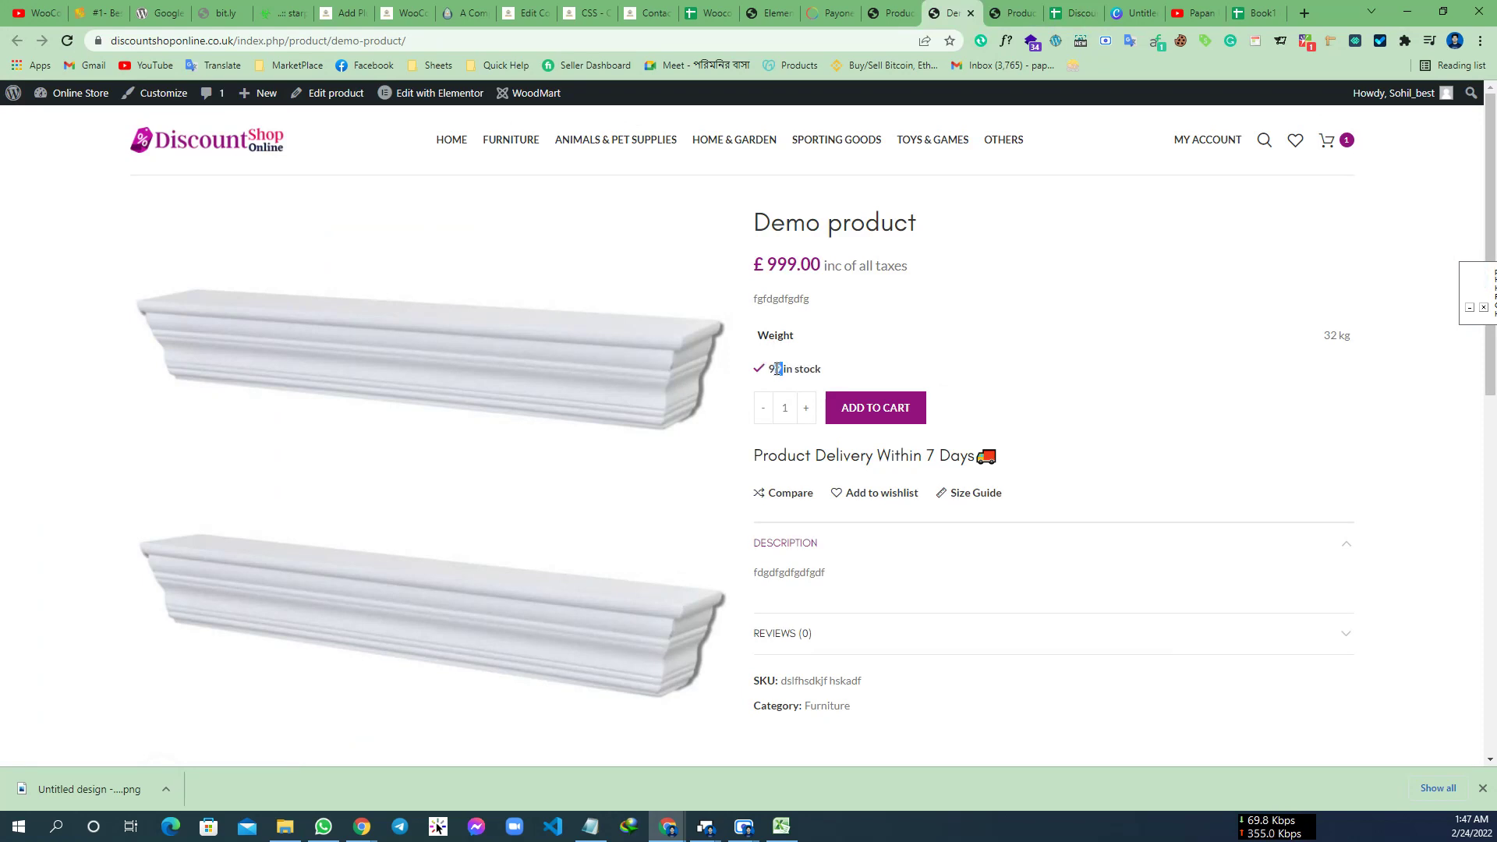
double_click(778, 368)
click(793, 367)
double_click(778, 368)
click(784, 369)
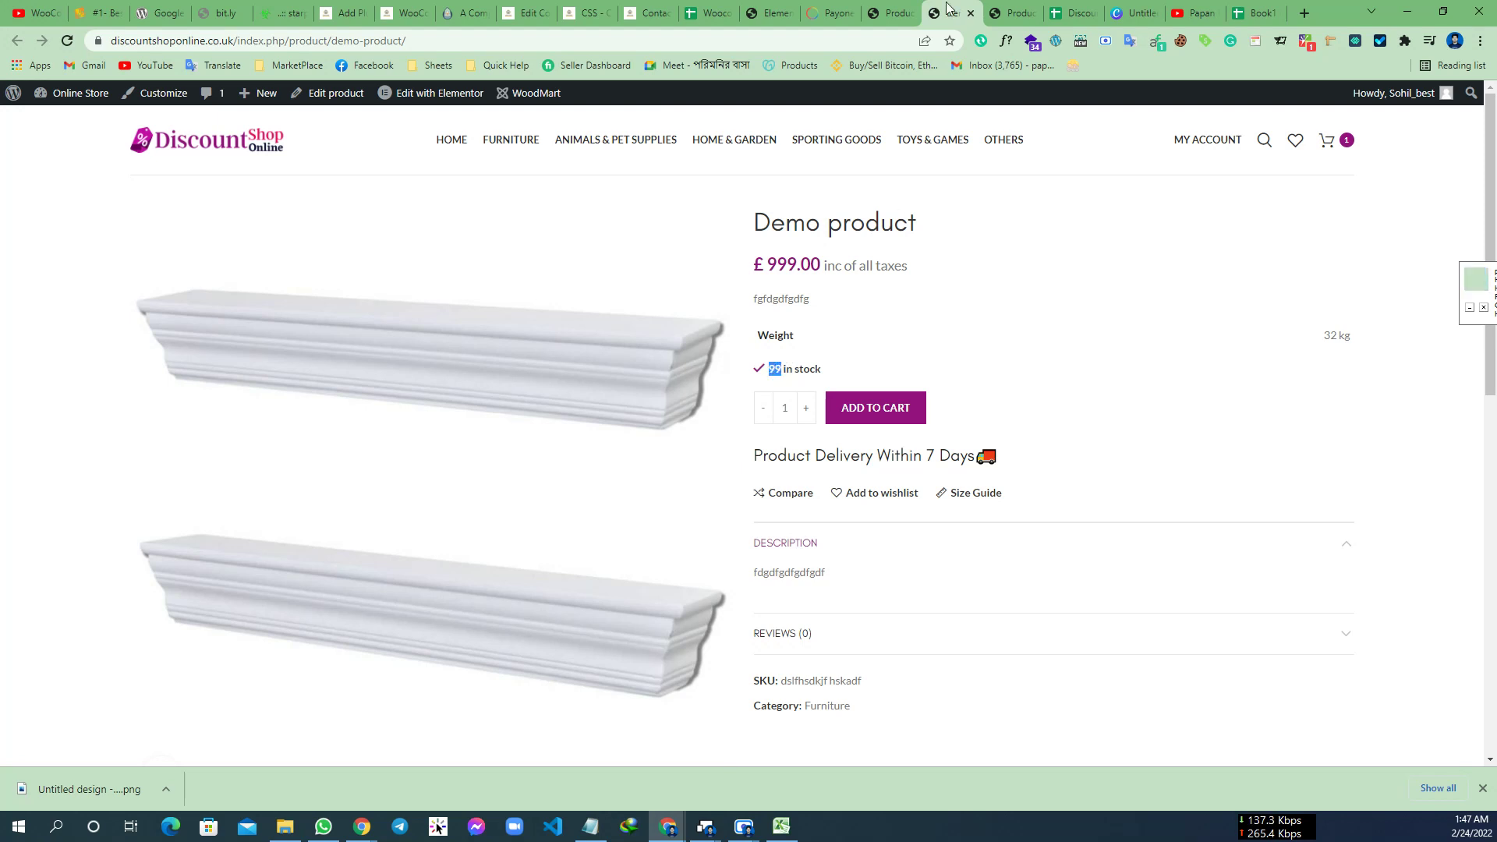
- Set the Demo product's stock_quantity in F274 of the Discount Online Shop sheet to 899 and run GoogleSync's Sync Data
click(1083, 9)
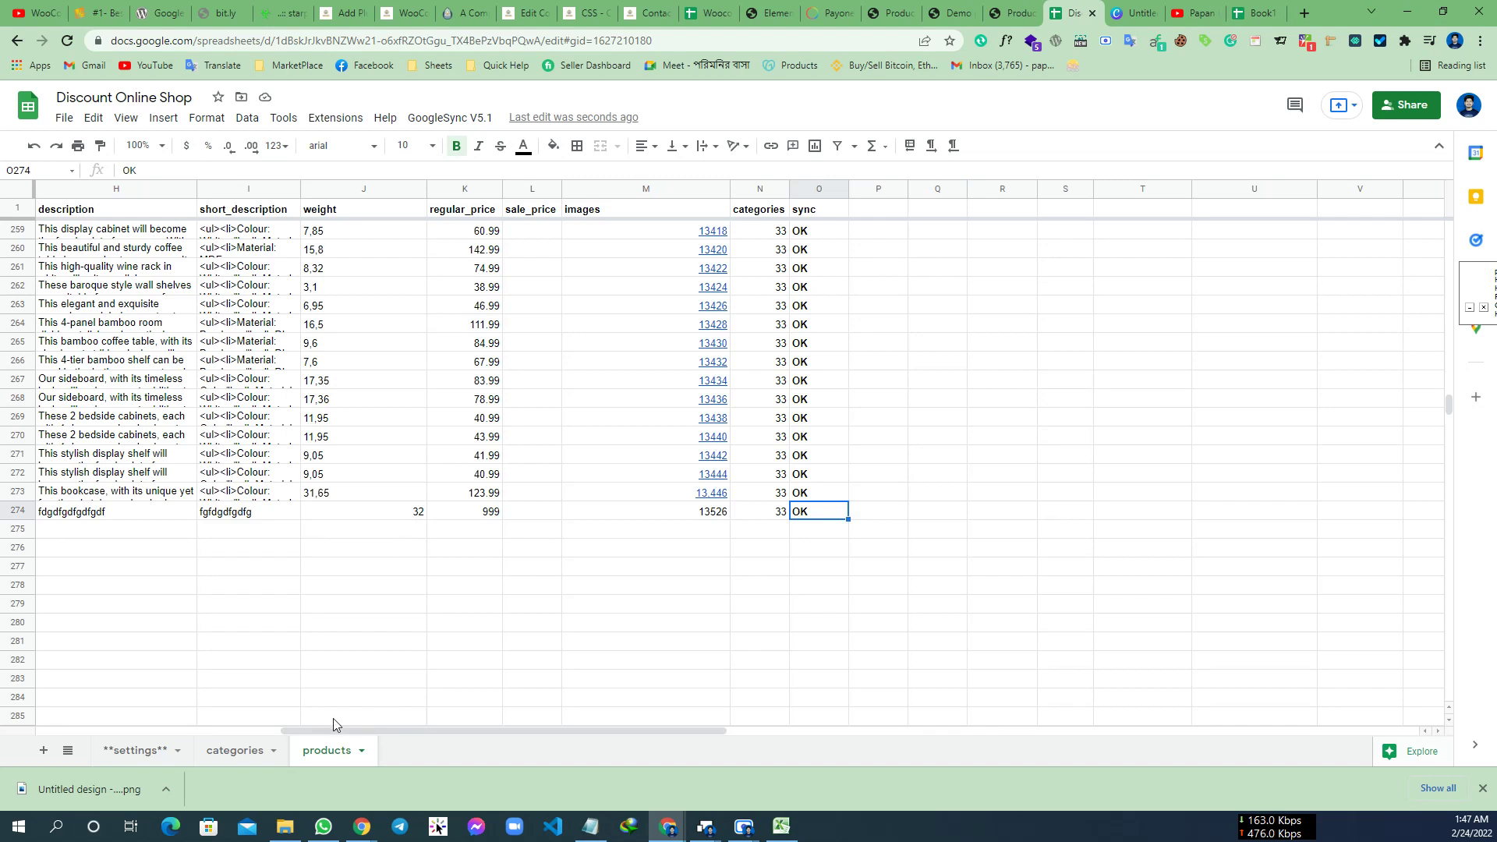
click(405, 515)
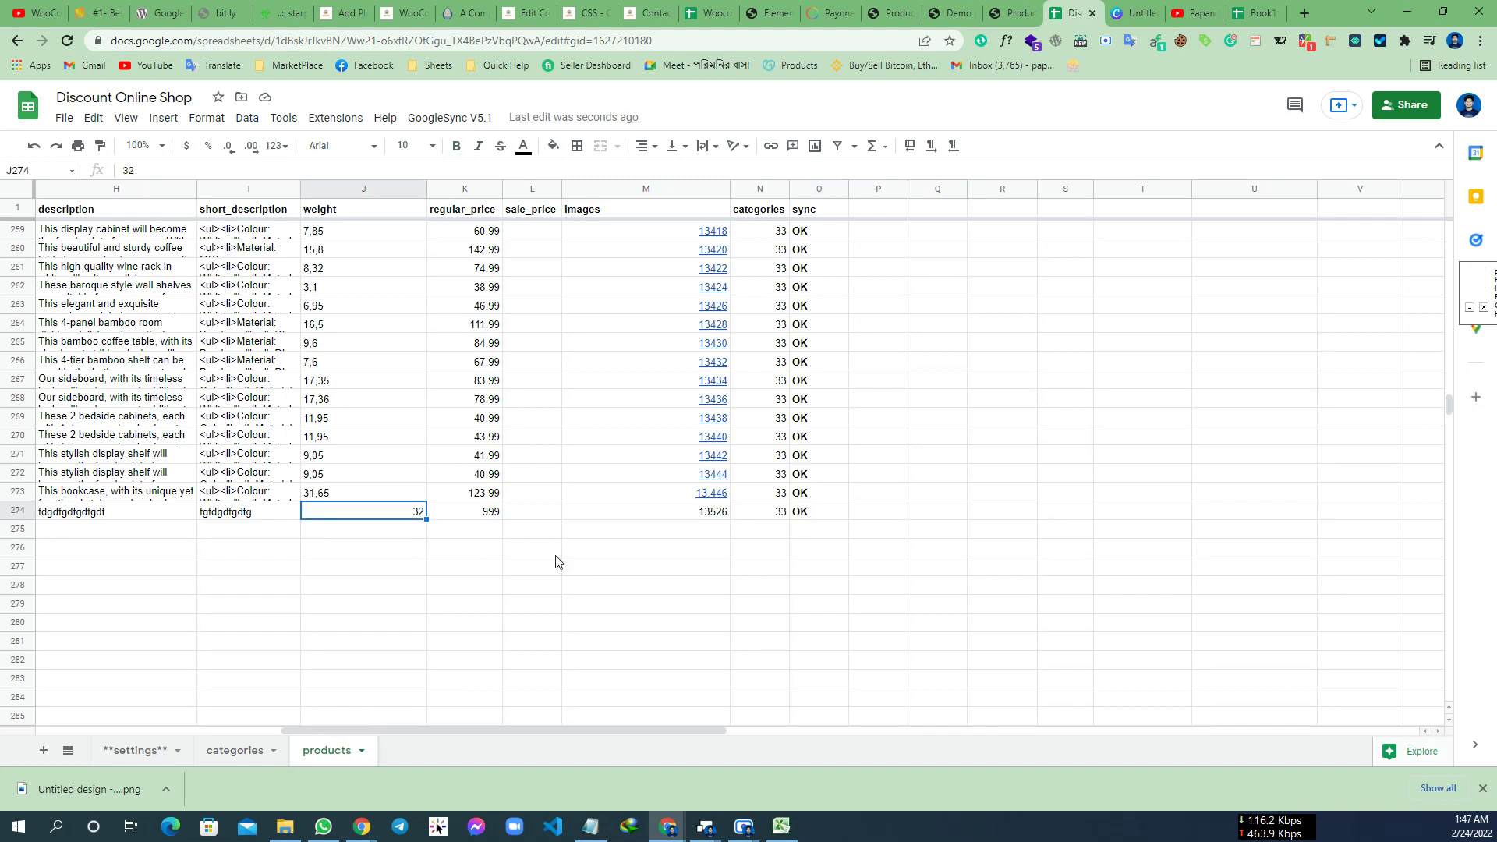
scroll(308, 701, left, 5)
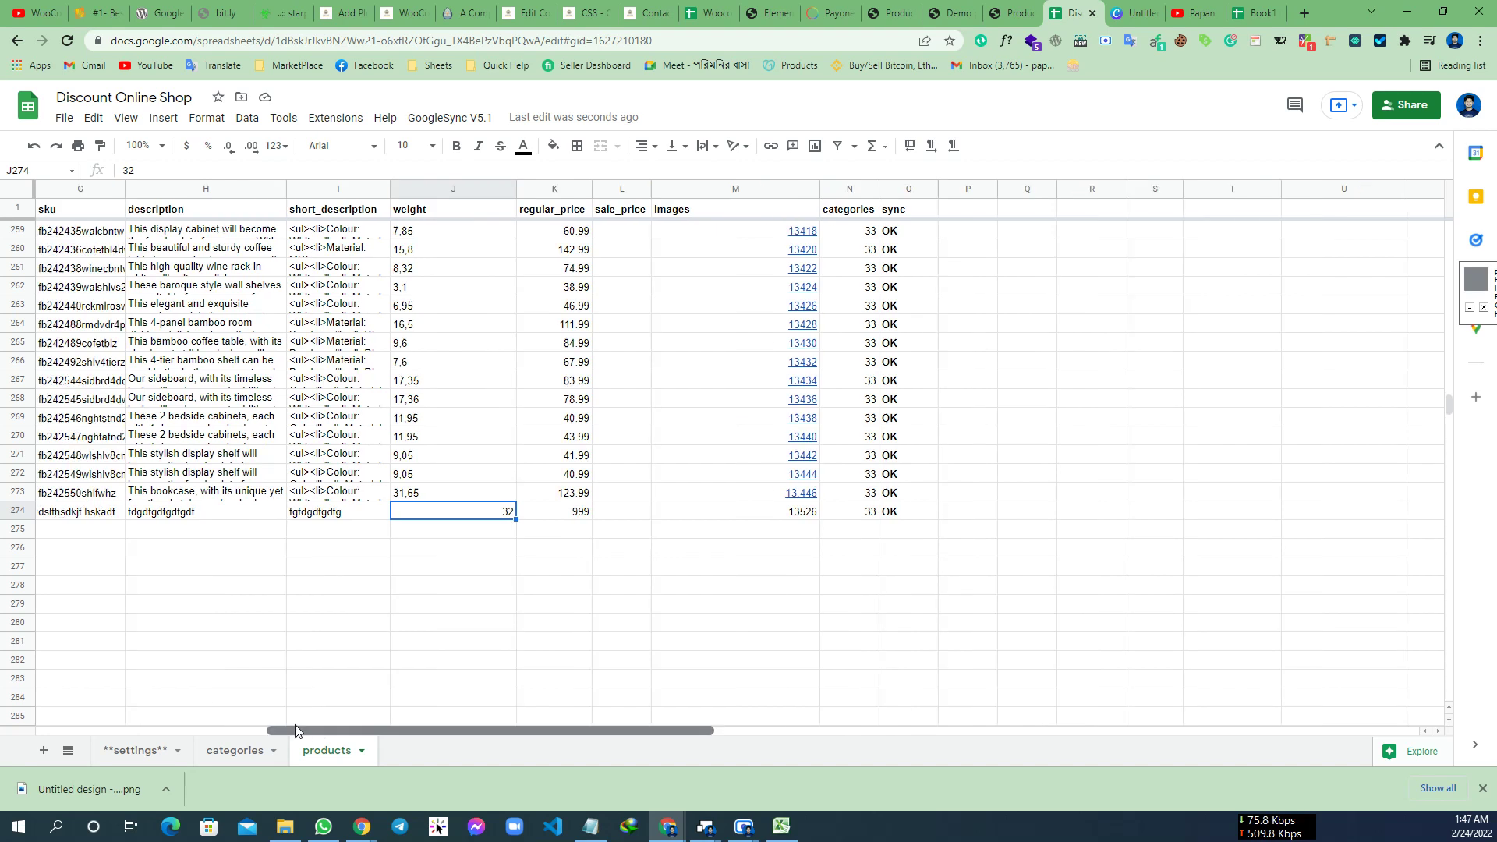
click(300, 513)
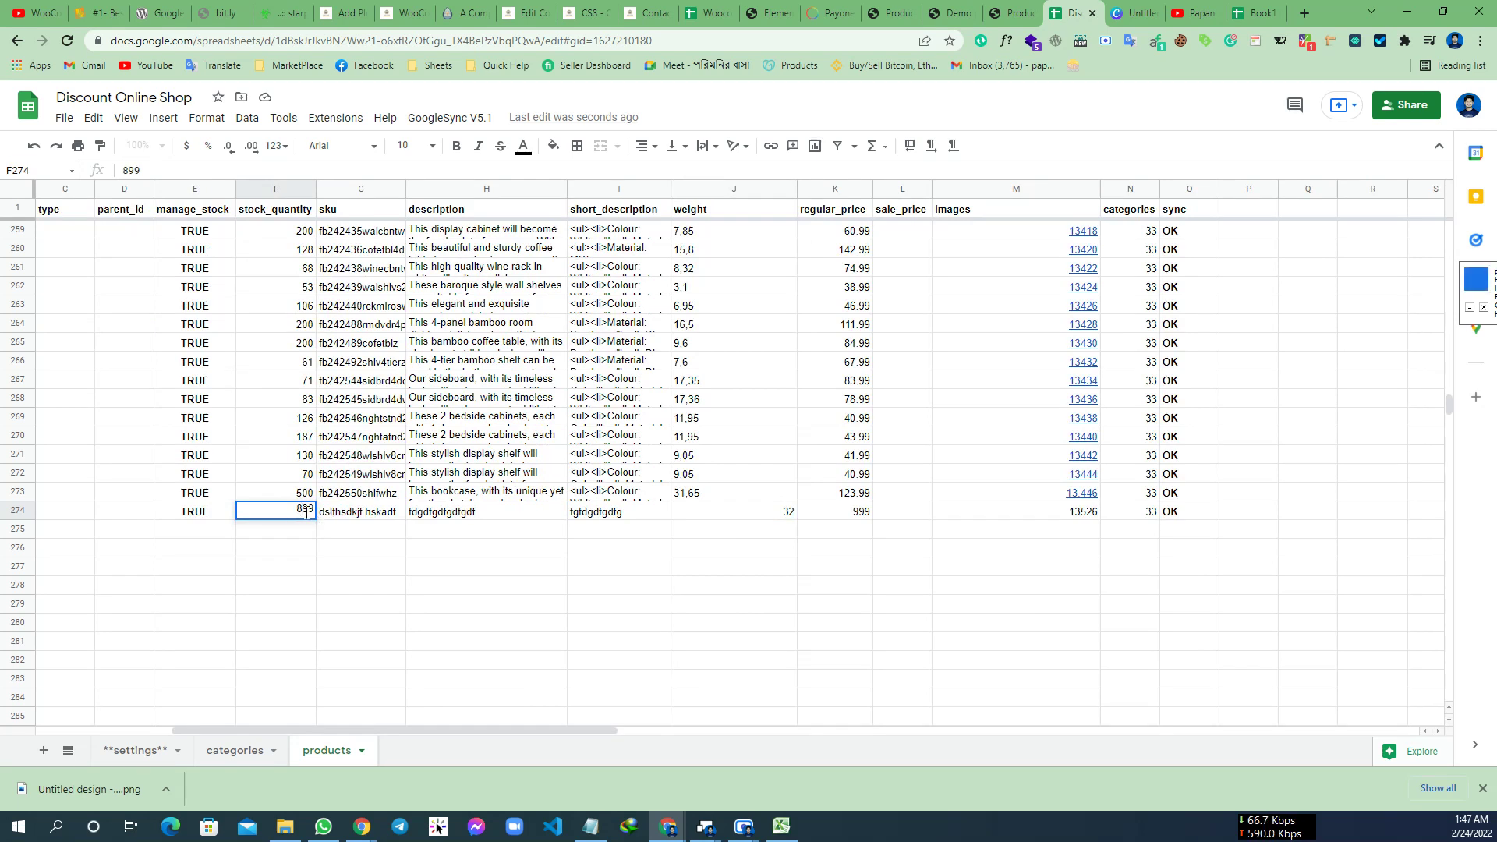
text(8)
click(1189, 516)
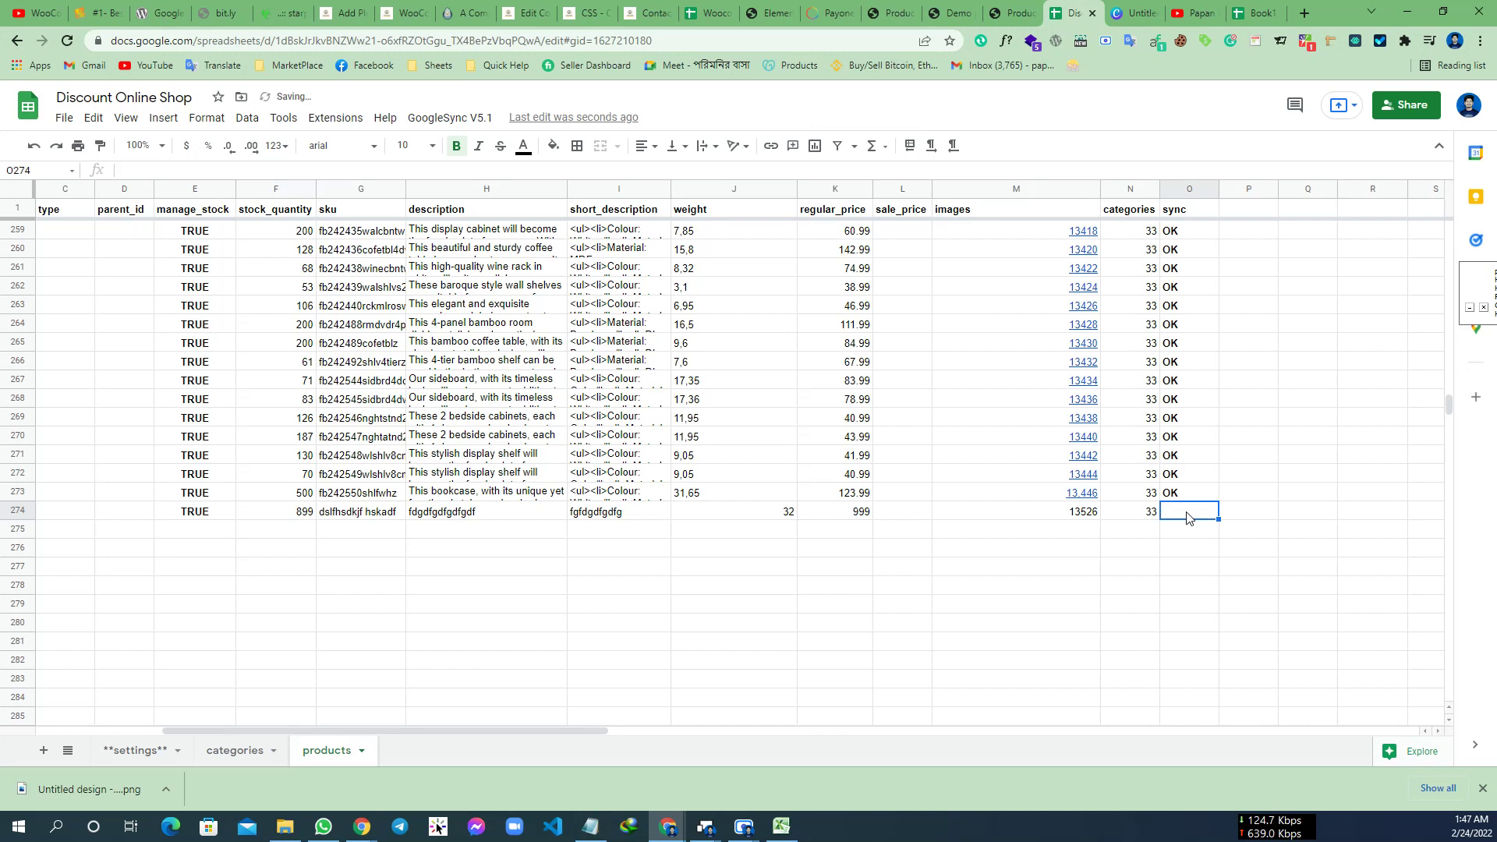
click(450, 118)
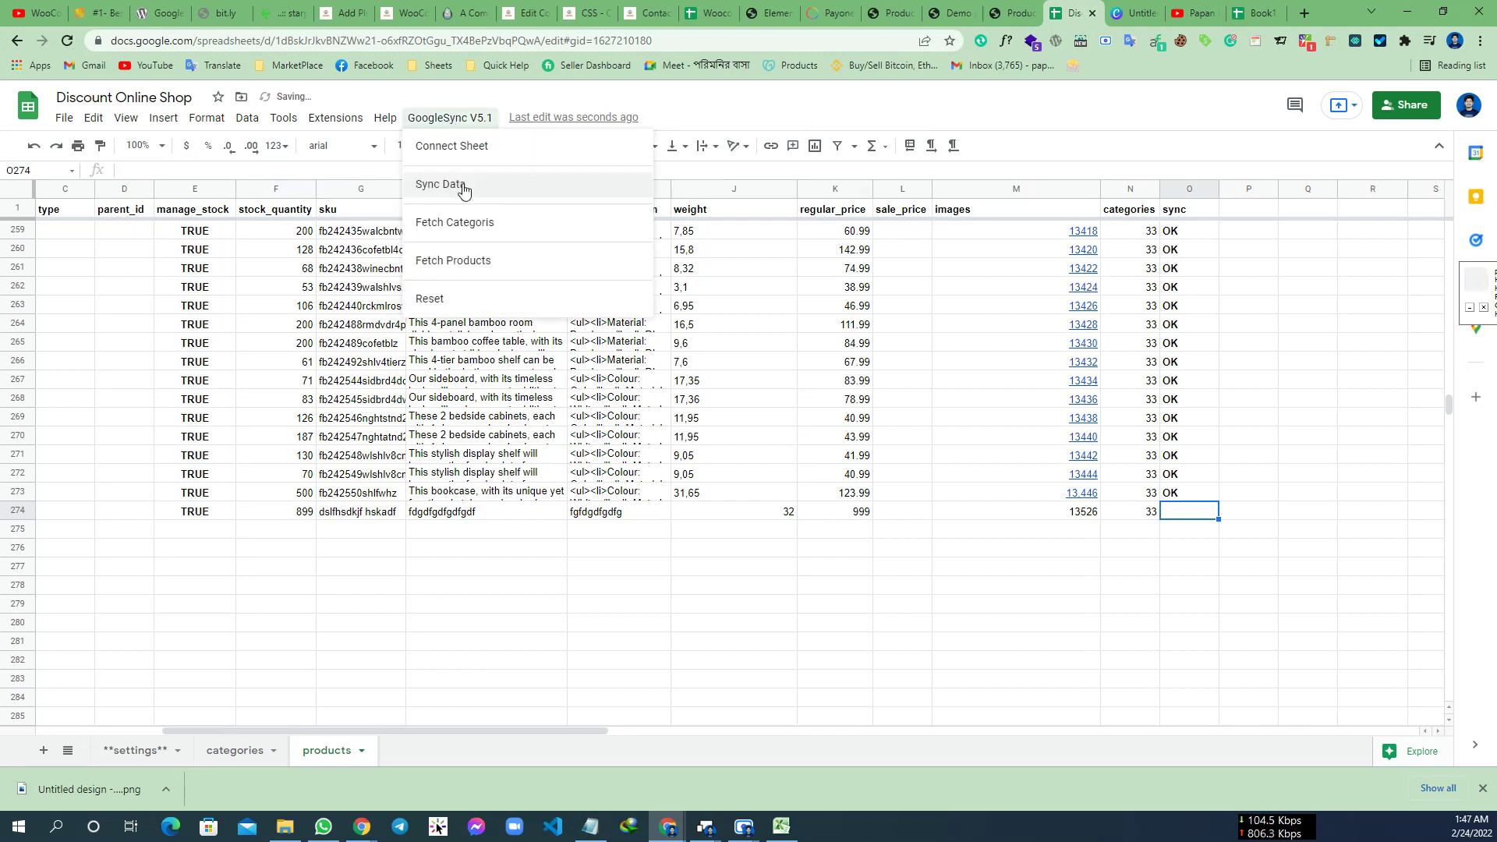
click(466, 190)
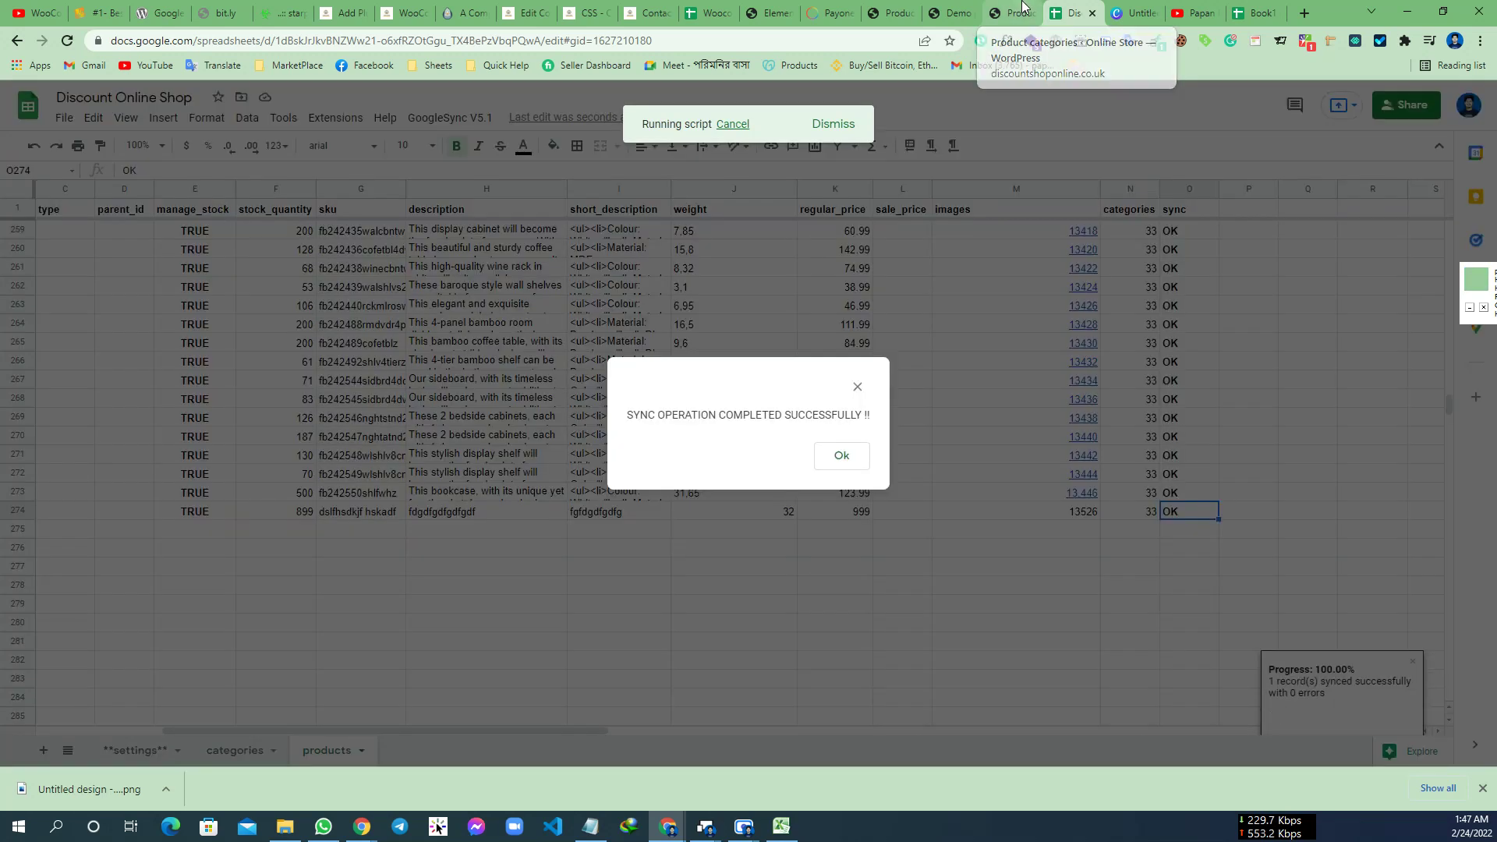
- Reload the Demo product's store page and check its updated stock quantity
click(1022, 6)
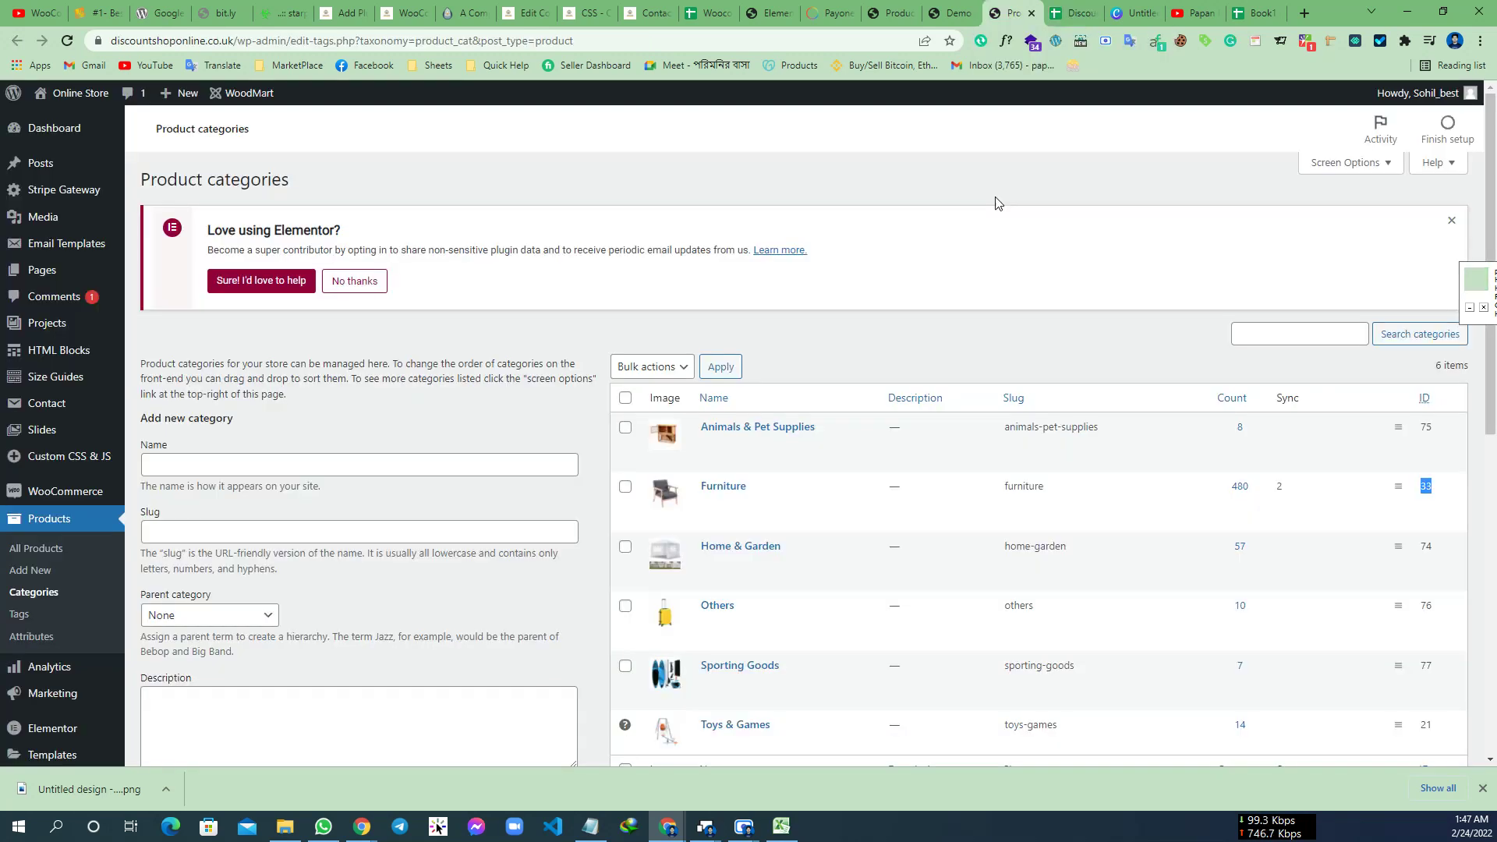
click(980, 7)
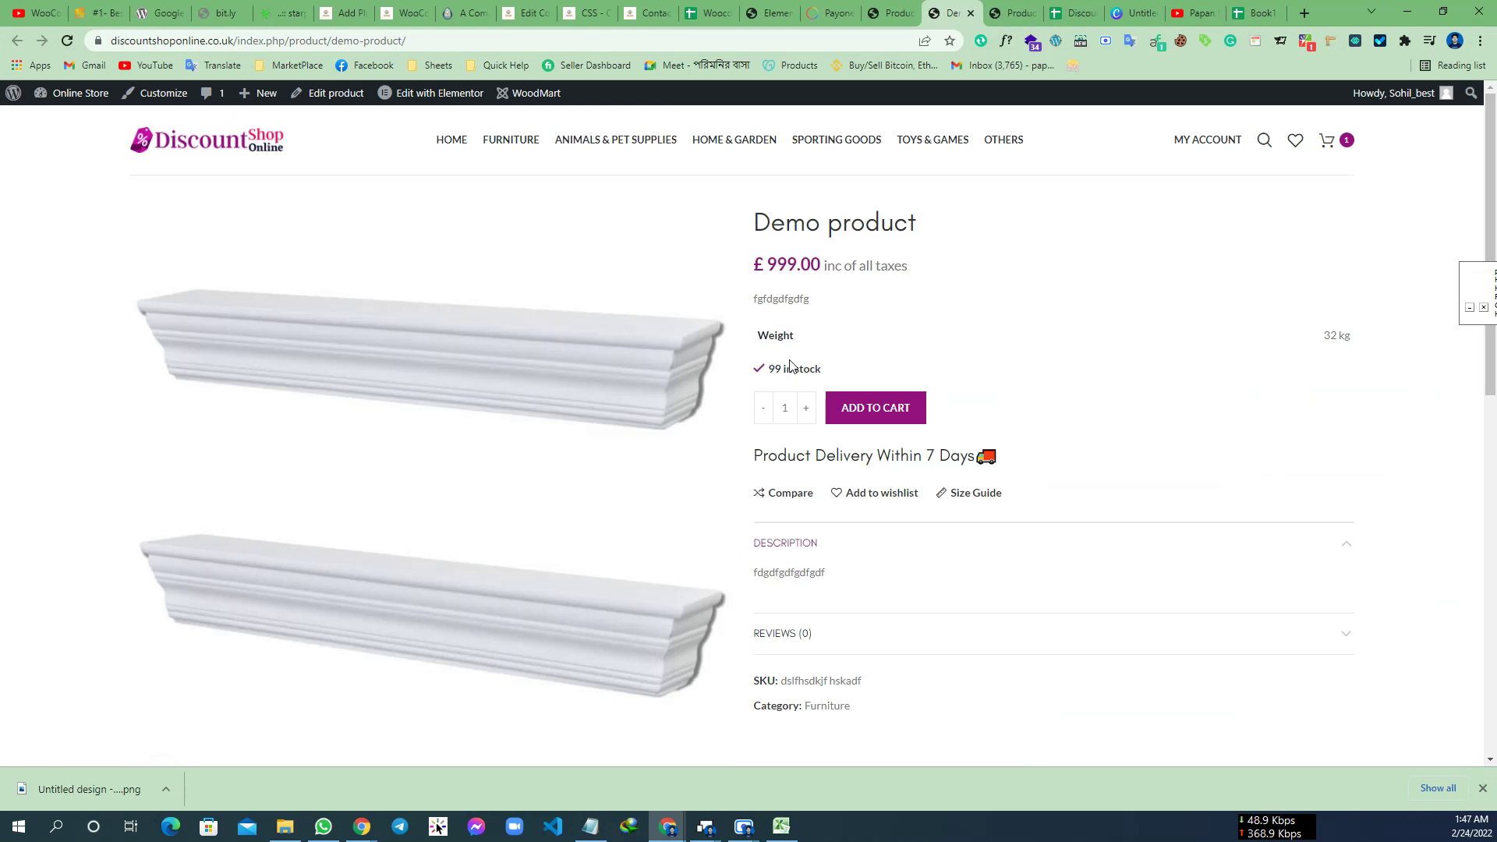
right_click(827, 318)
click(828, 362)
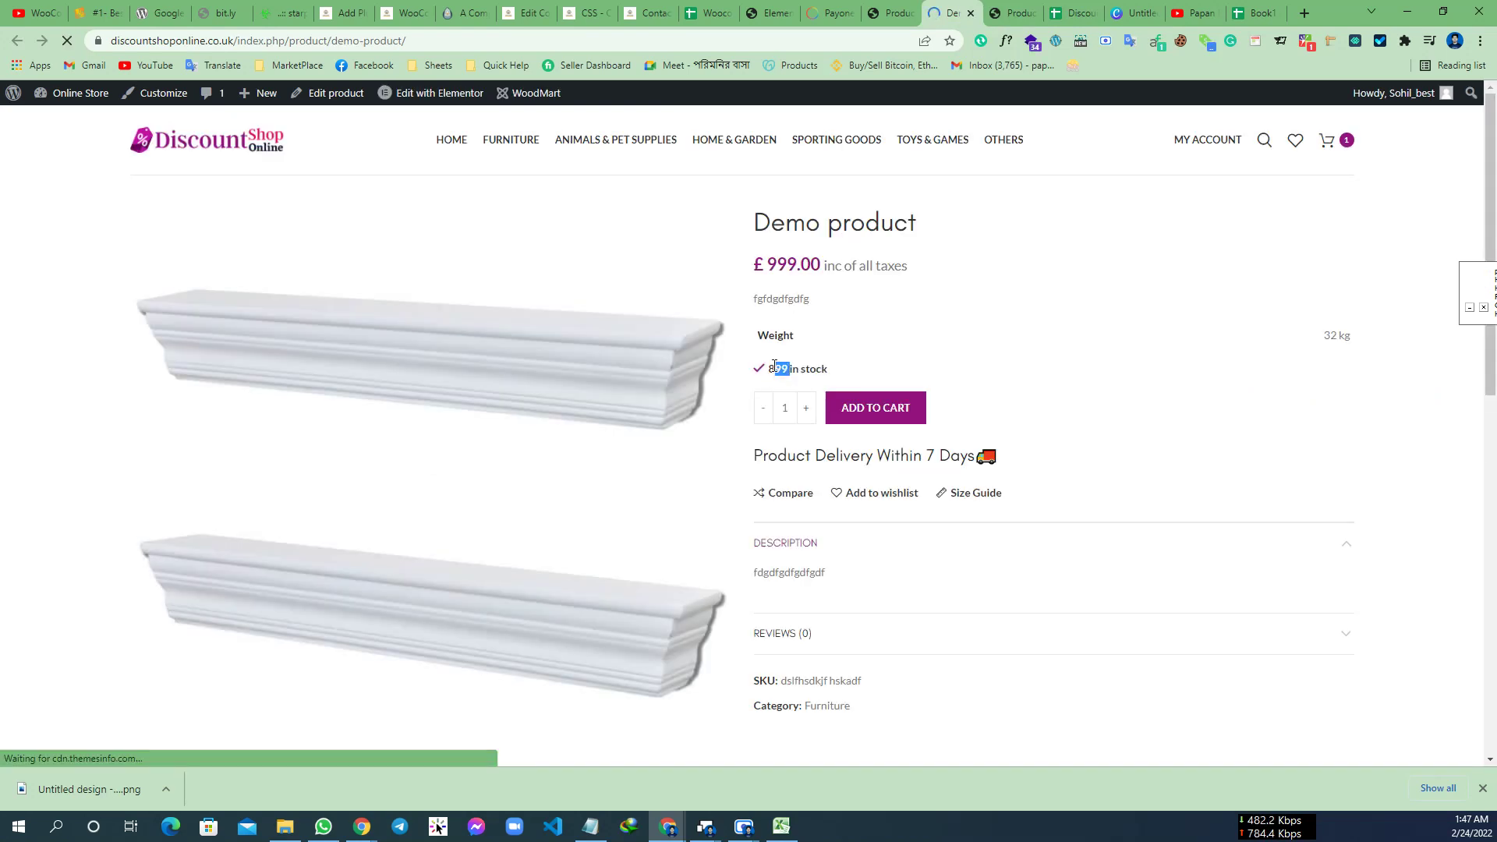
click(798, 365)
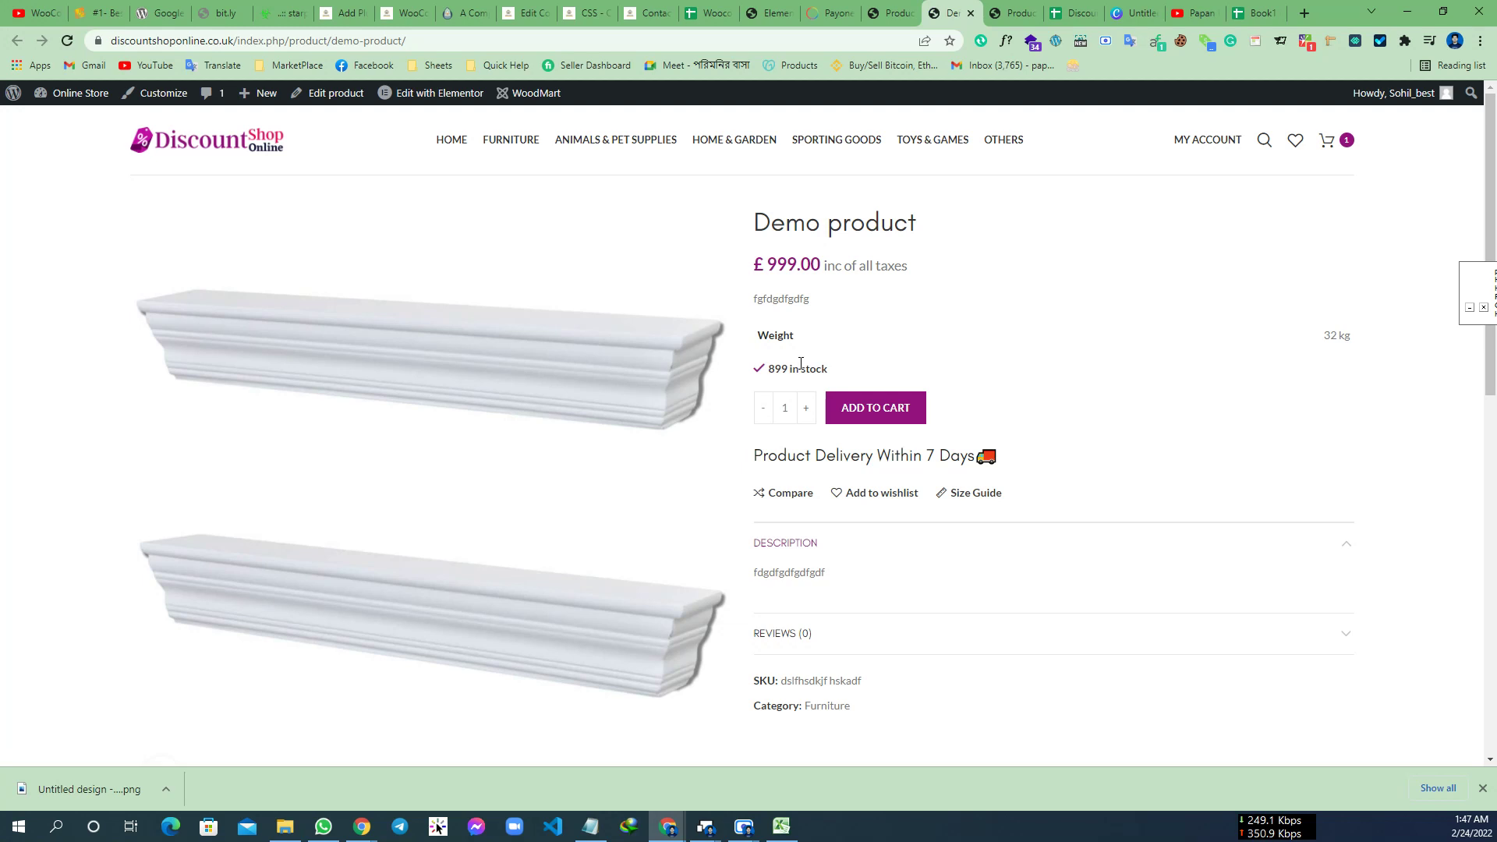
- Return to the Discount Online Shop sheet, dismiss the sync completion message and select the empty images cell M275
click(1019, 10)
click(1075, 12)
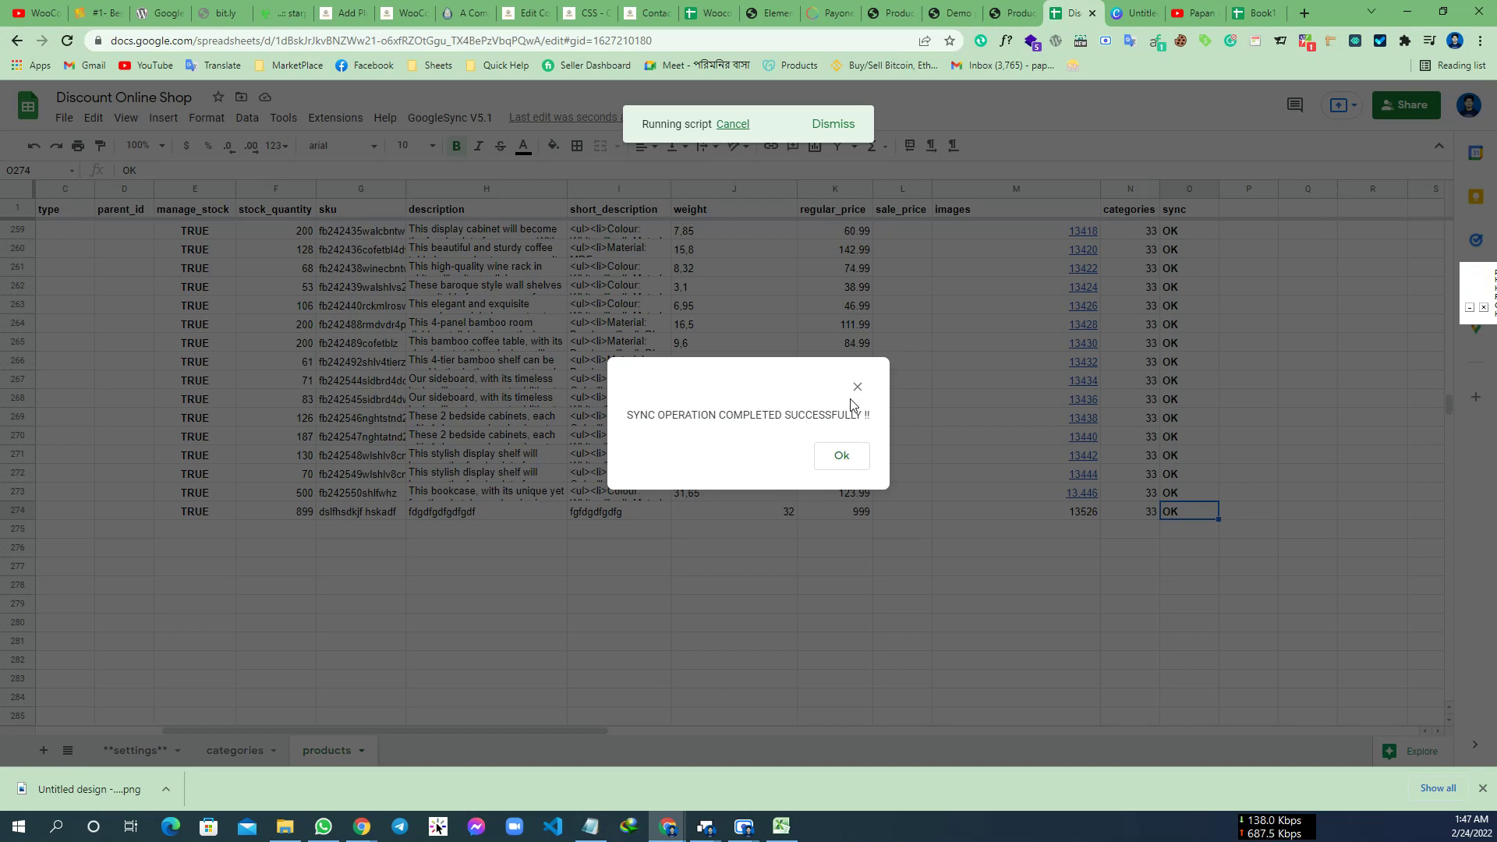
click(839, 460)
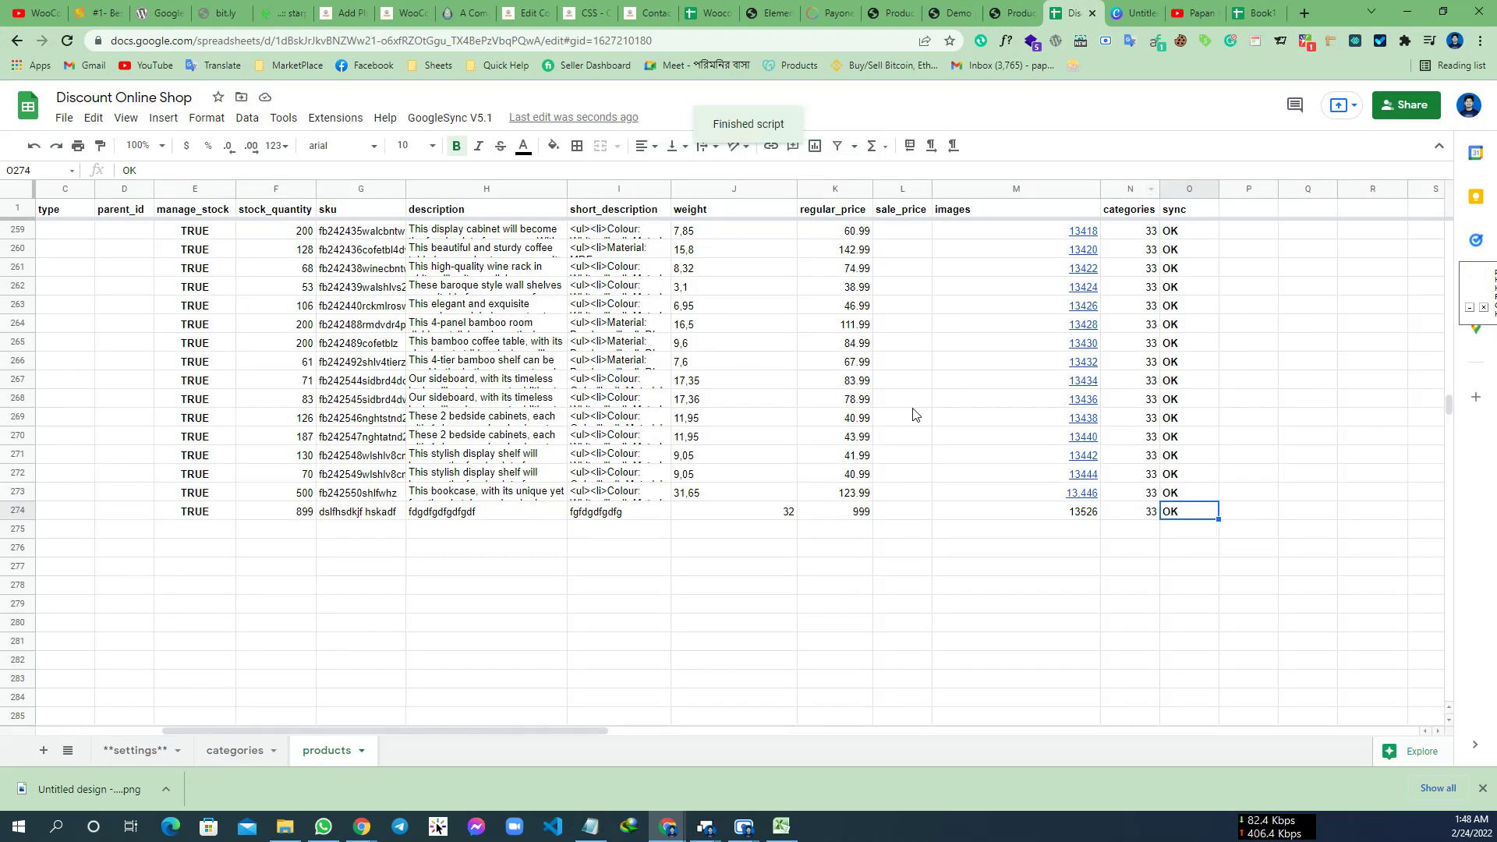
scroll(979, 488, down, 1)
click(1043, 497)
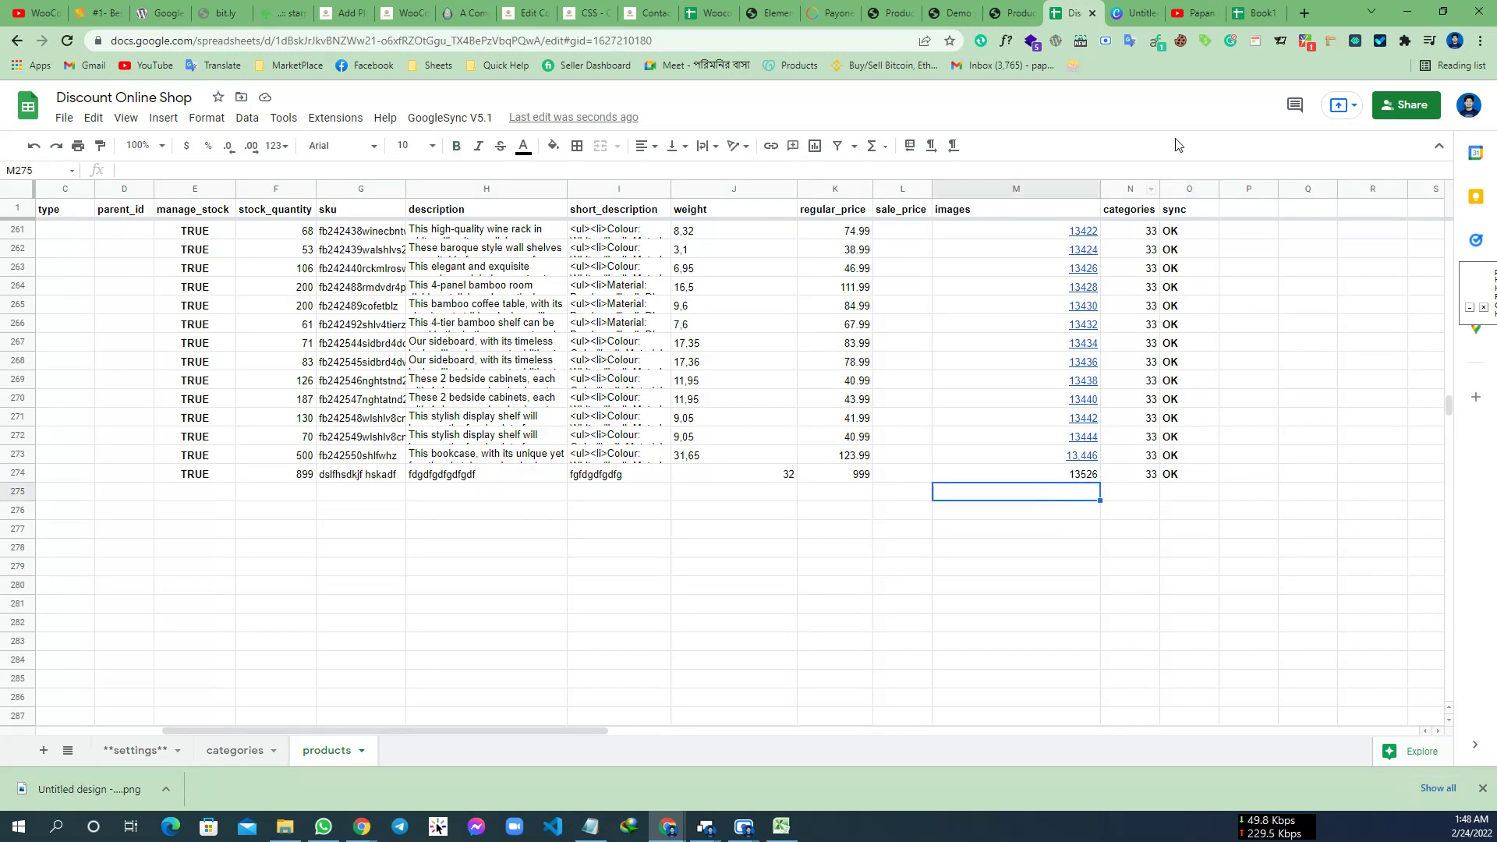
- Look through the product rows and image links in the Book1 (2) spreadsheet, ending back in the Discount Online Shop sheet
click(1256, 12)
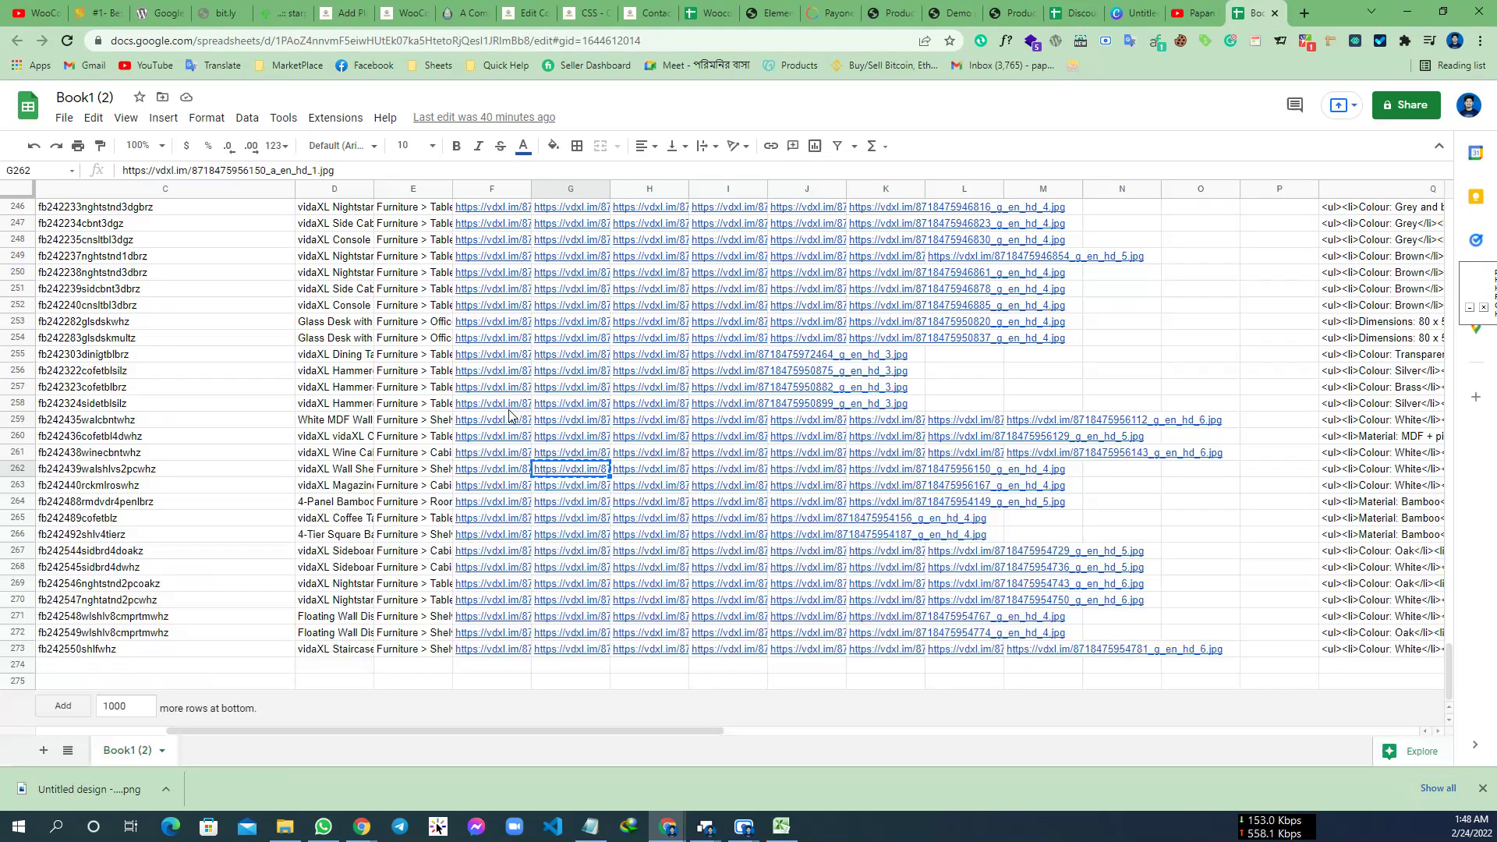
scroll(511, 416, down, 4)
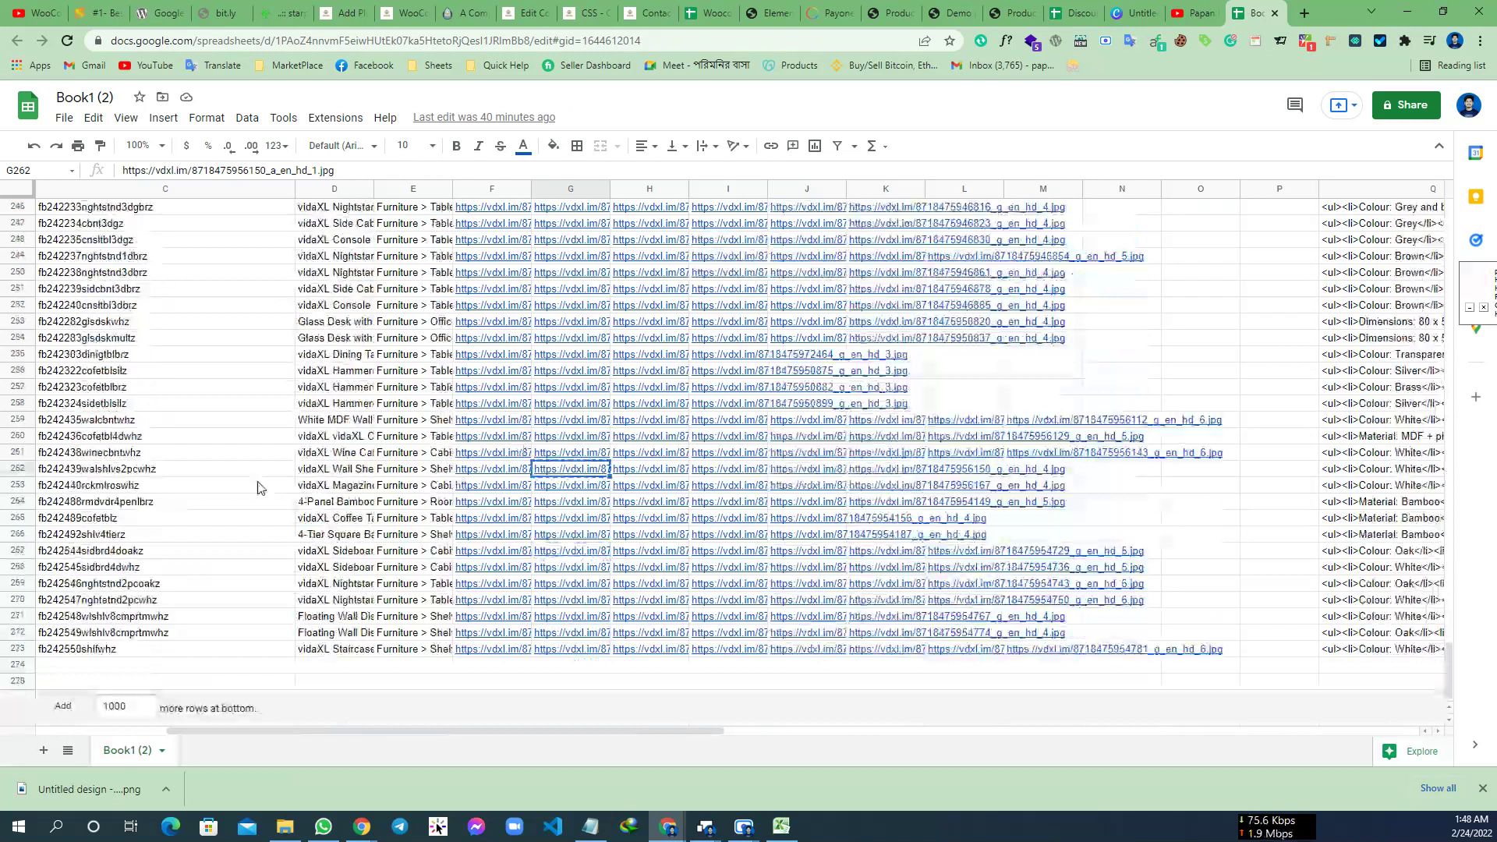
scroll(304, 506, up, 14)
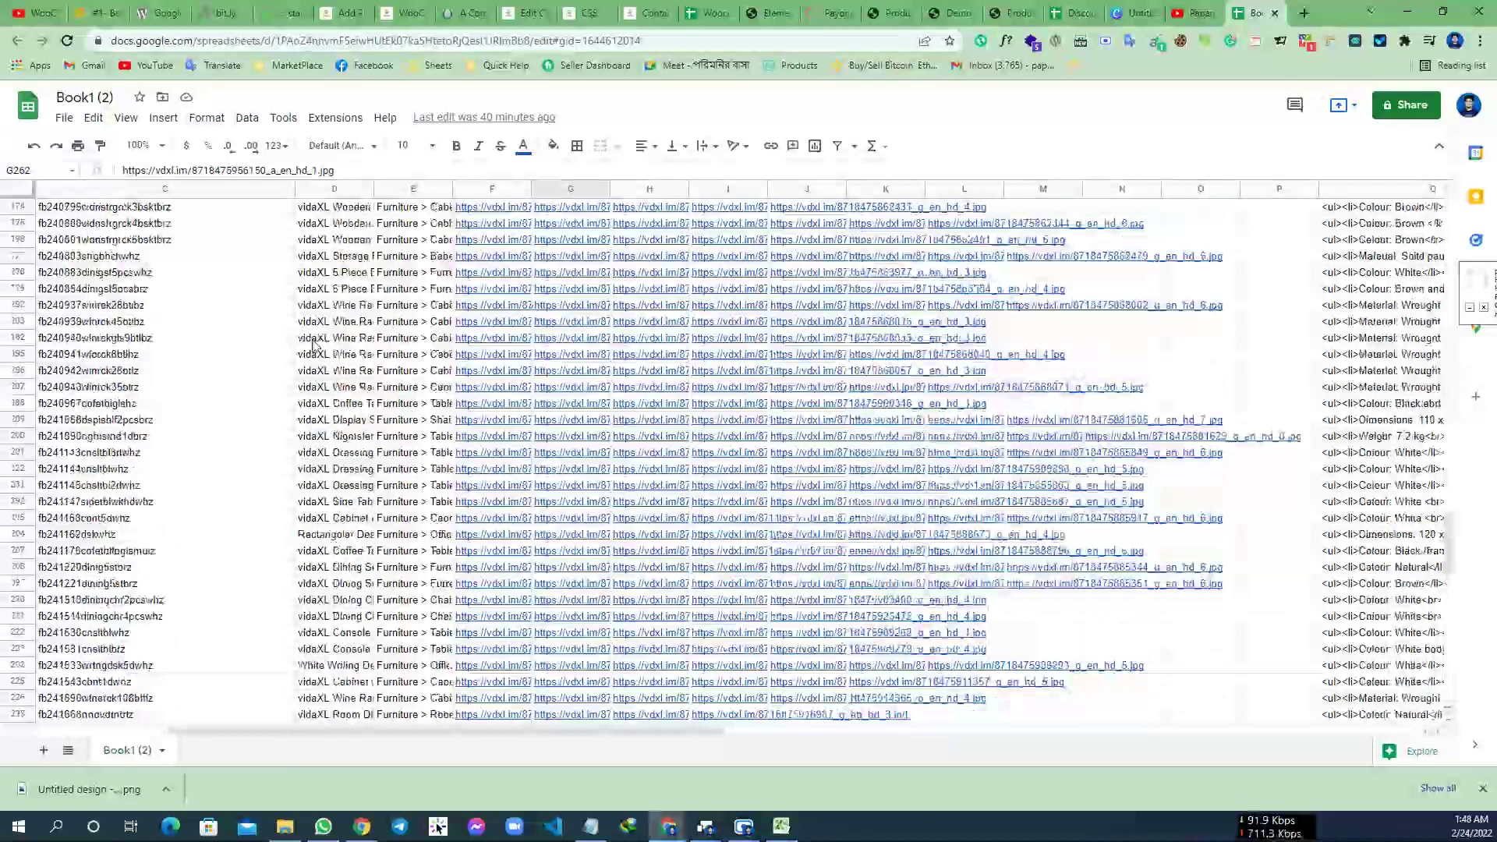
scroll(315, 343, down, 2)
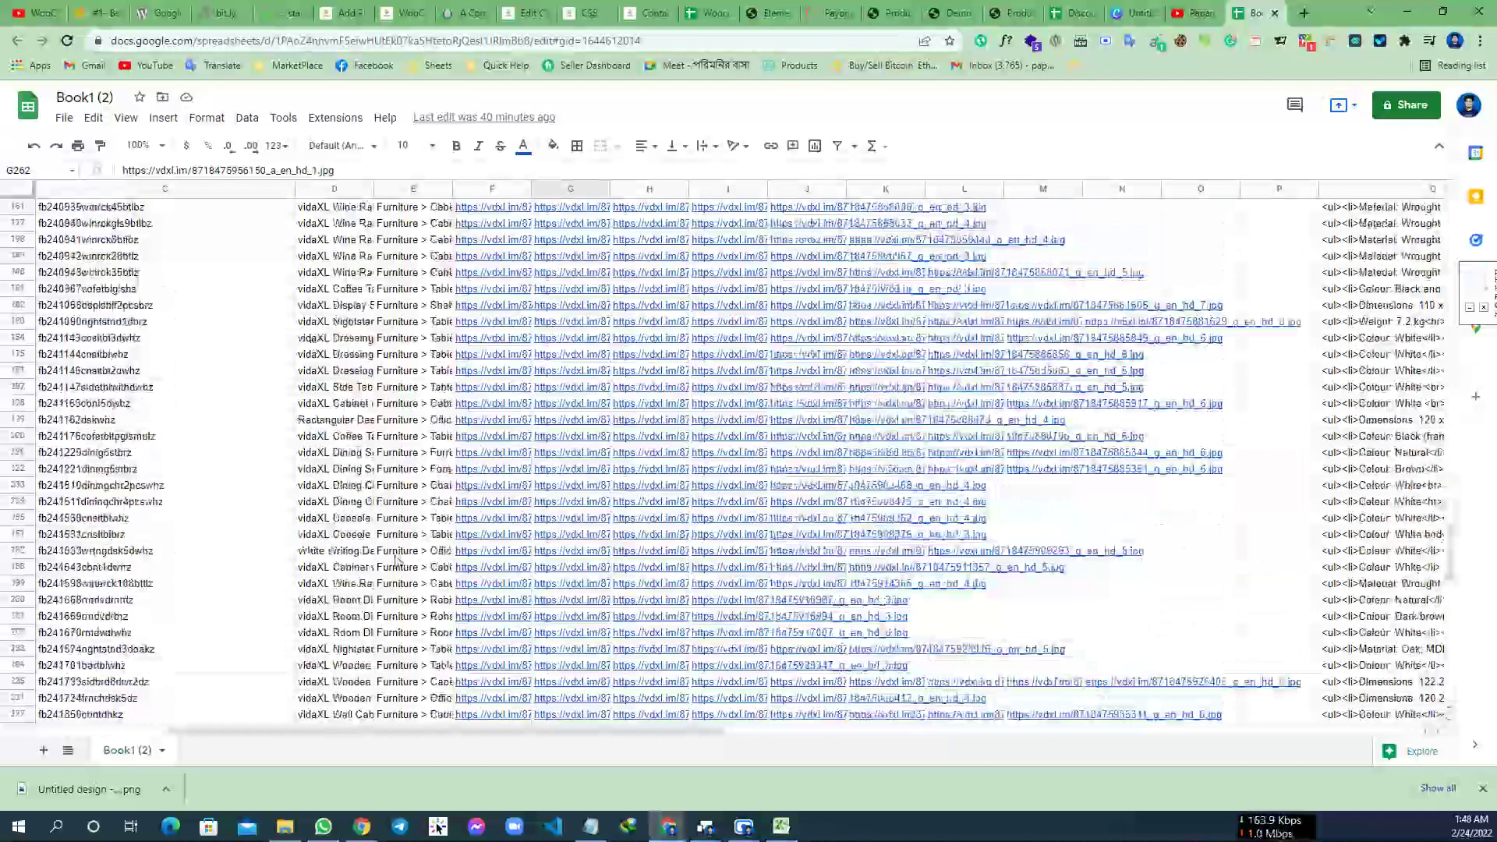
scroll(398, 560, down, 13)
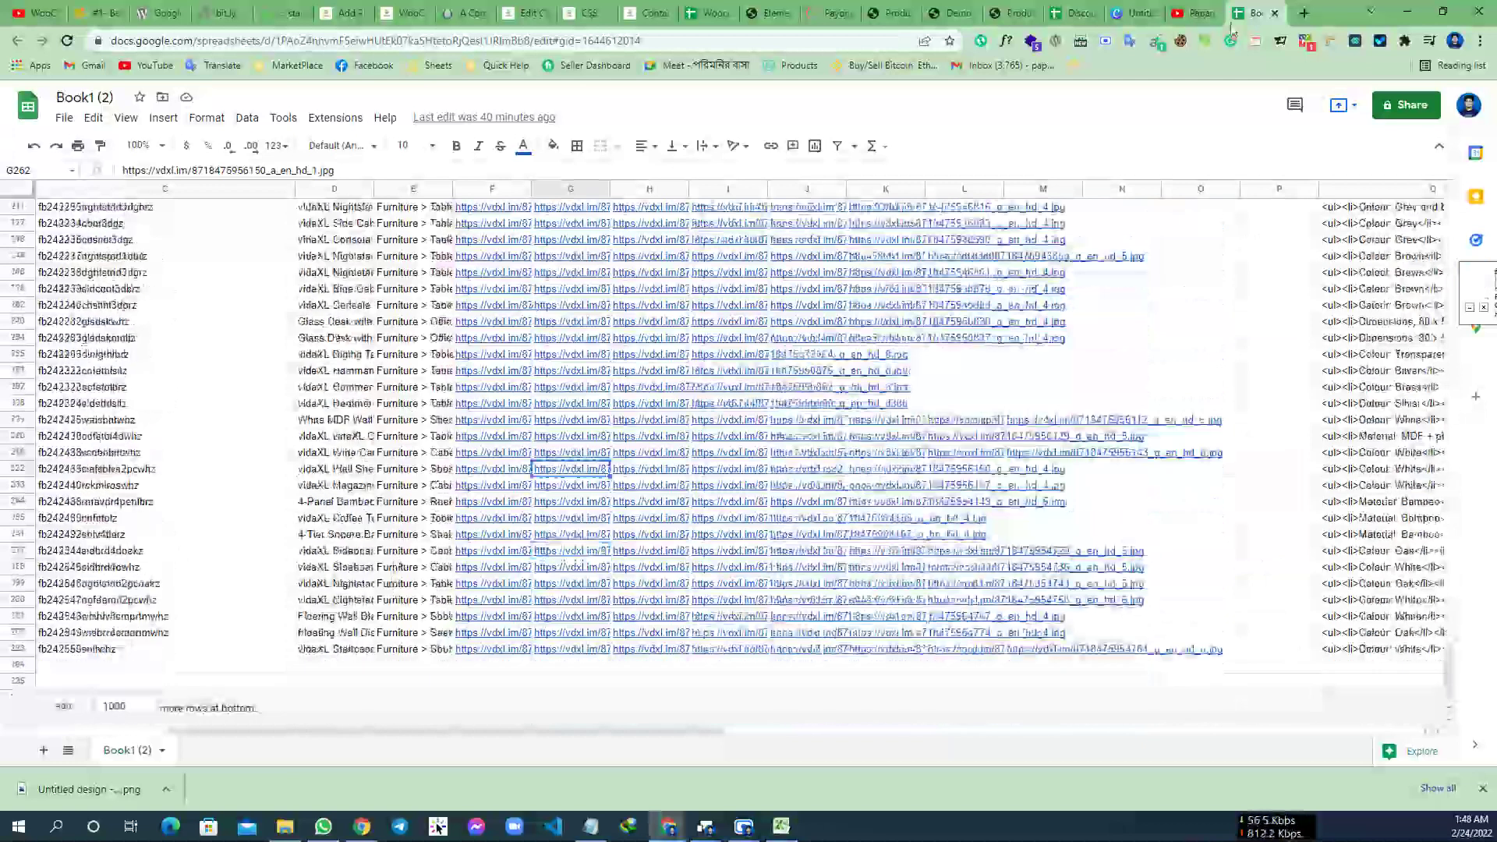
click(1193, 13)
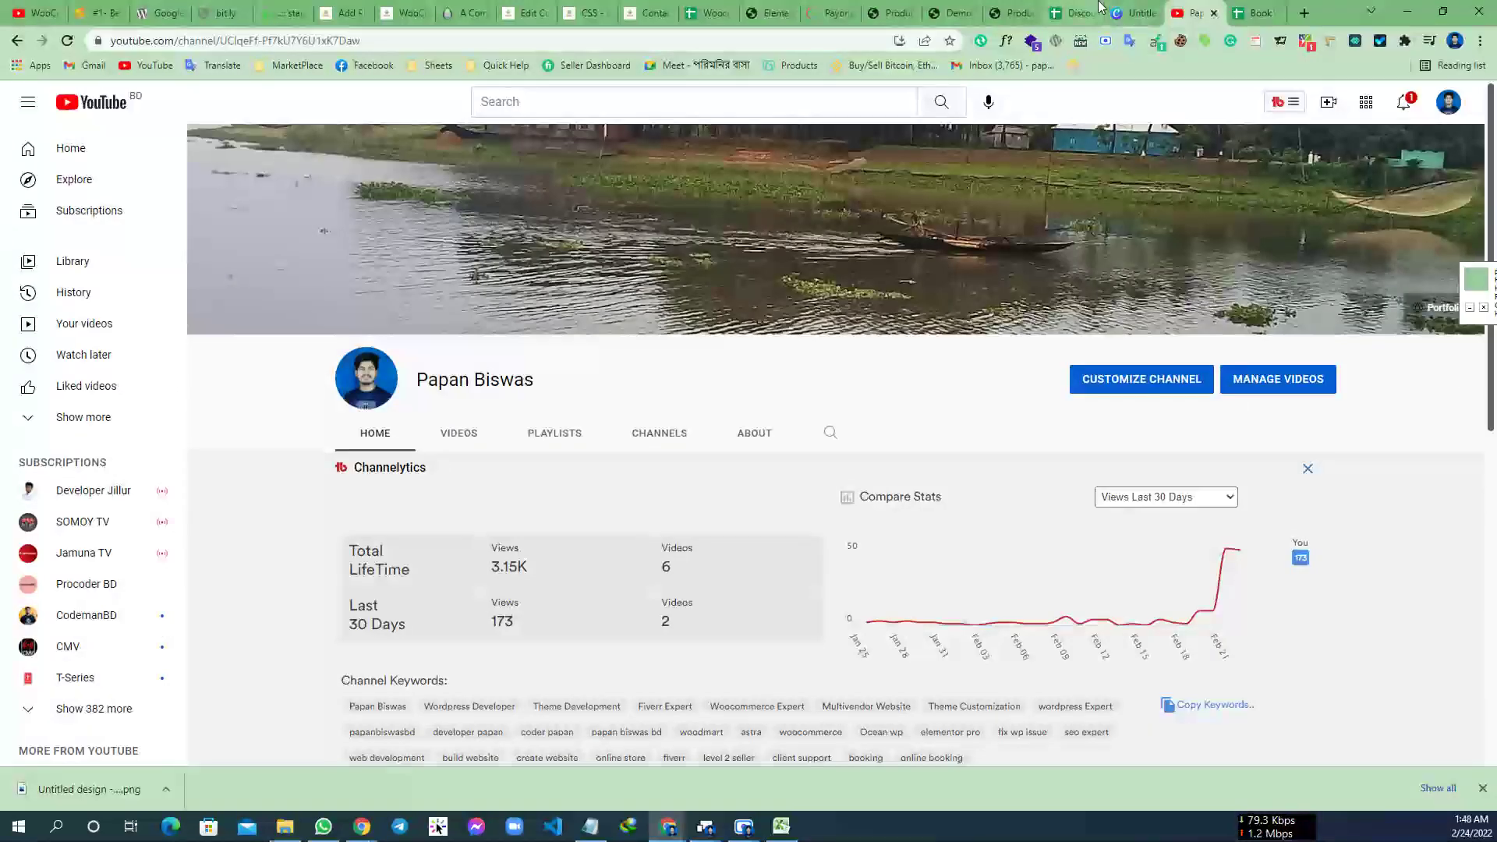
click(1092, 10)
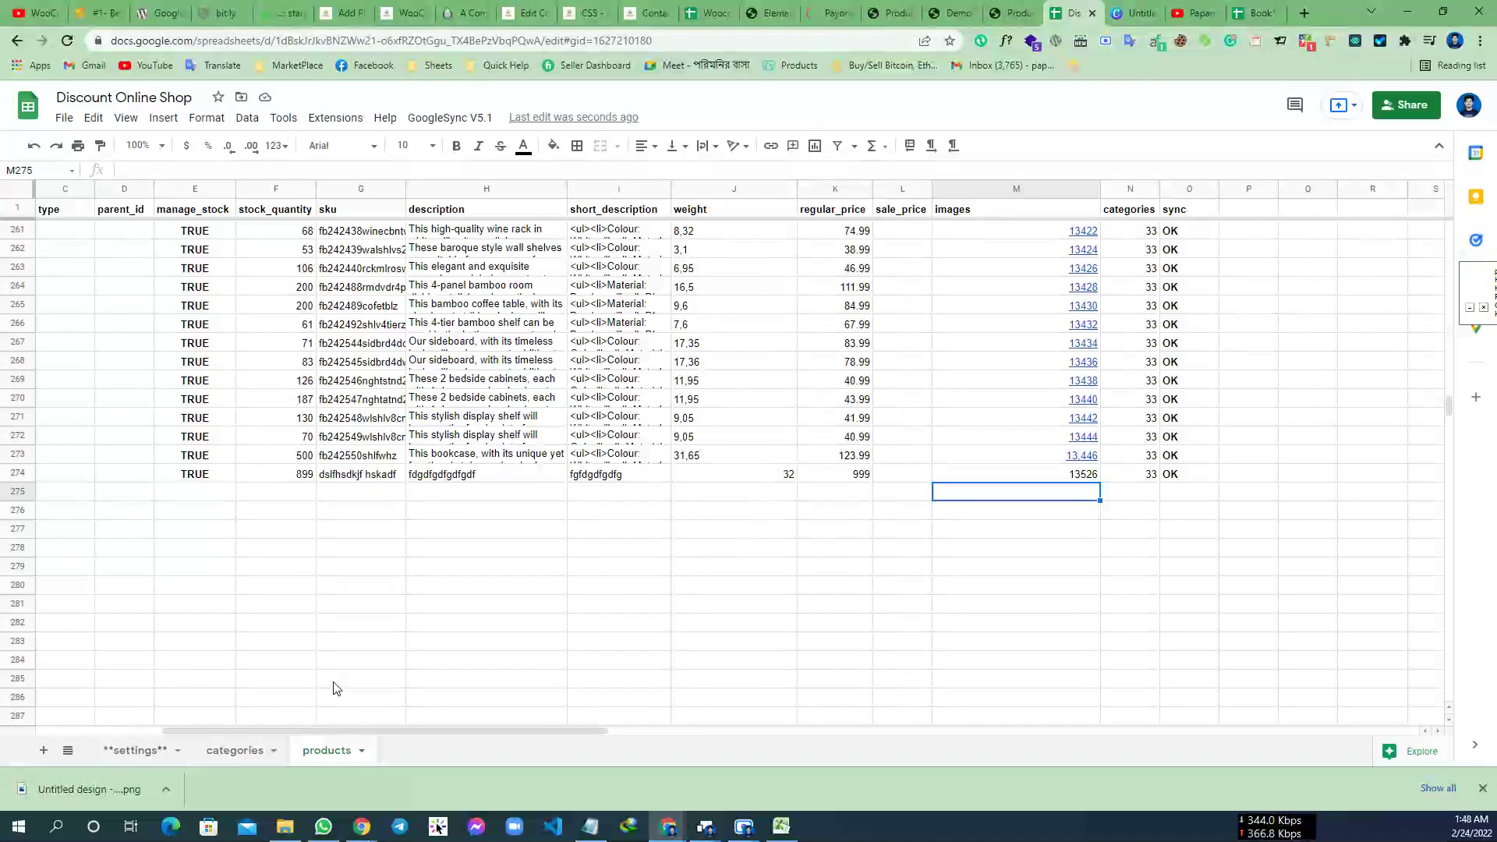